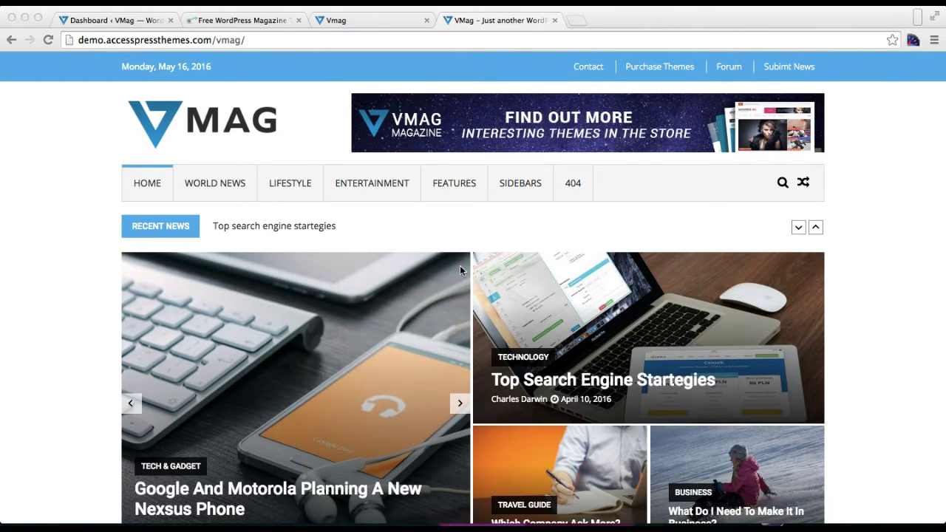
Examine the VMag demo homepage's sections, from World News and Lifestyle down to Latest News, Popular News and Trending.
{"action": "scroll", "coordinate": [538, 324], "scroll_direction": "down", "scroll_amount": 10}
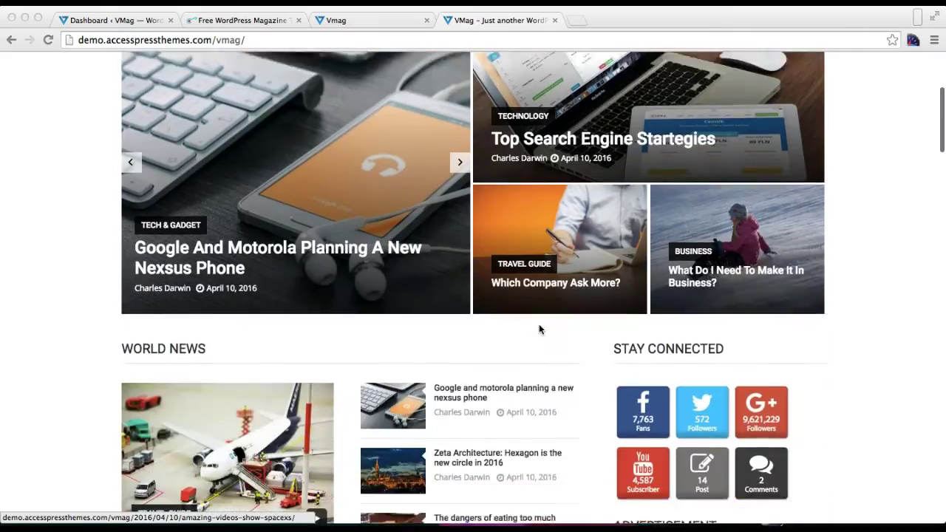
{"action": "scroll", "coordinate": [539, 328], "scroll_direction": "down", "scroll_amount": 5}
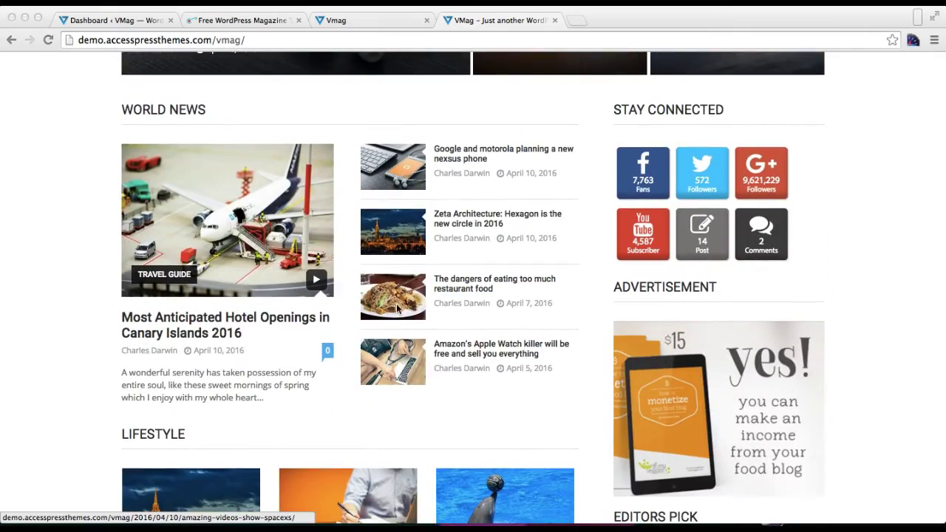
{"action": "scroll", "coordinate": [397, 310], "scroll_direction": "down", "scroll_amount": 20}
{"action": "scroll", "coordinate": [397, 319], "scroll_direction": "down", "scroll_amount": 20}
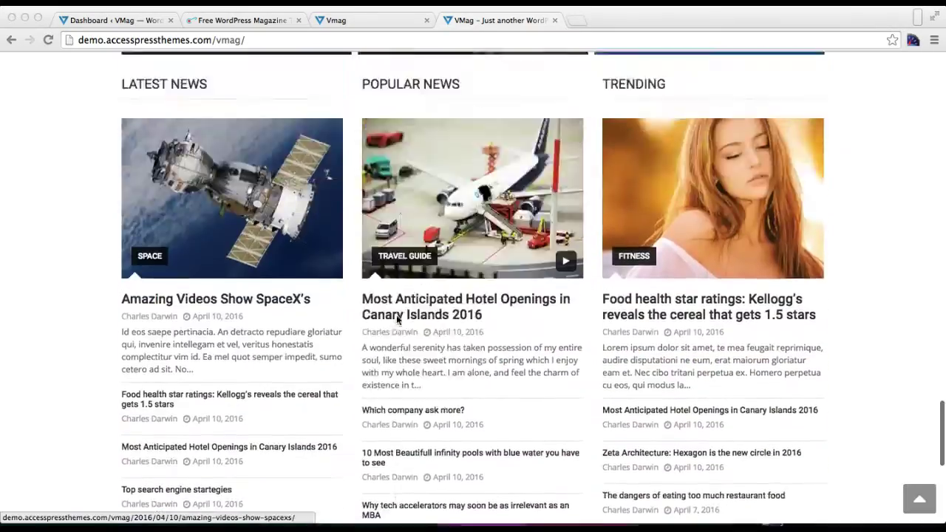
{"action": "scroll", "coordinate": [397, 319], "scroll_direction": "up", "scroll_amount": 20}
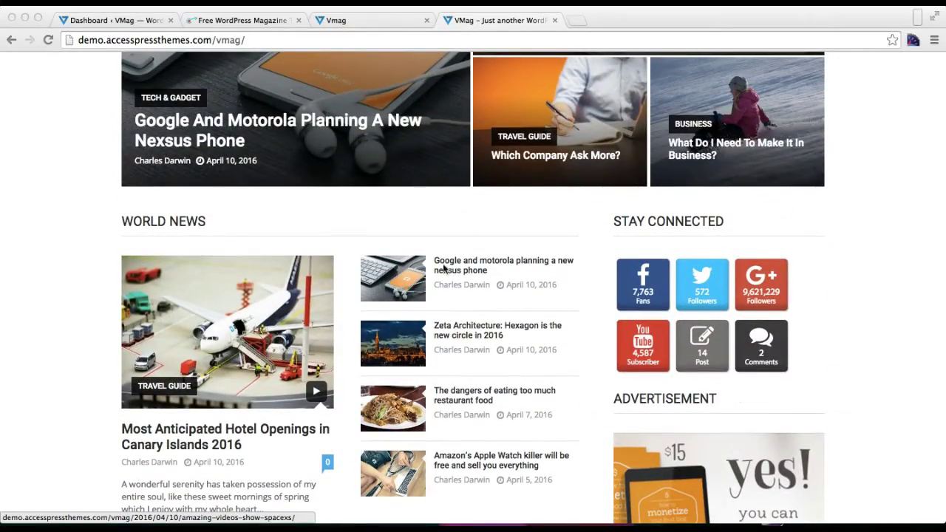
{"action": "scroll", "coordinate": [346, 391], "scroll_direction": "down", "scroll_amount": 5}
{"action": "scroll", "coordinate": [346, 391], "scroll_direction": "up", "scroll_amount": 2}
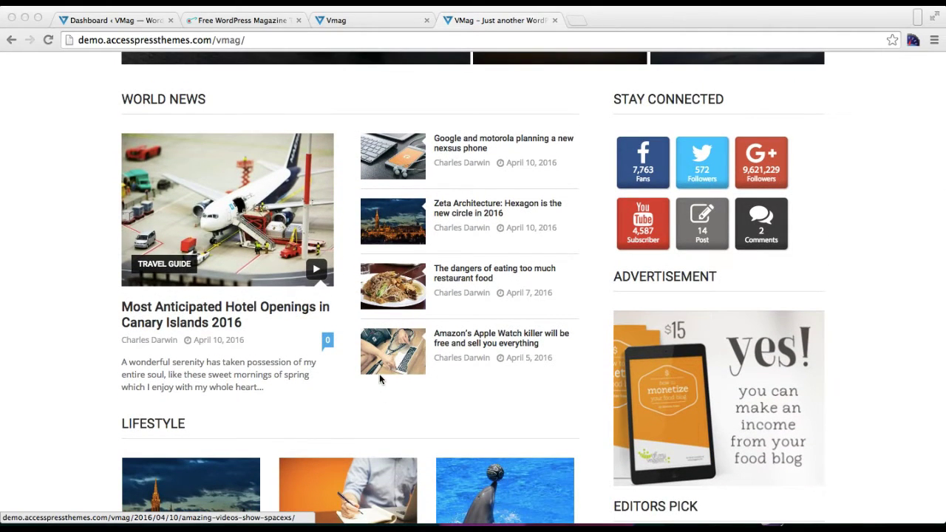
{"action": "scroll", "coordinate": [379, 374], "scroll_direction": "down", "scroll_amount": 5}
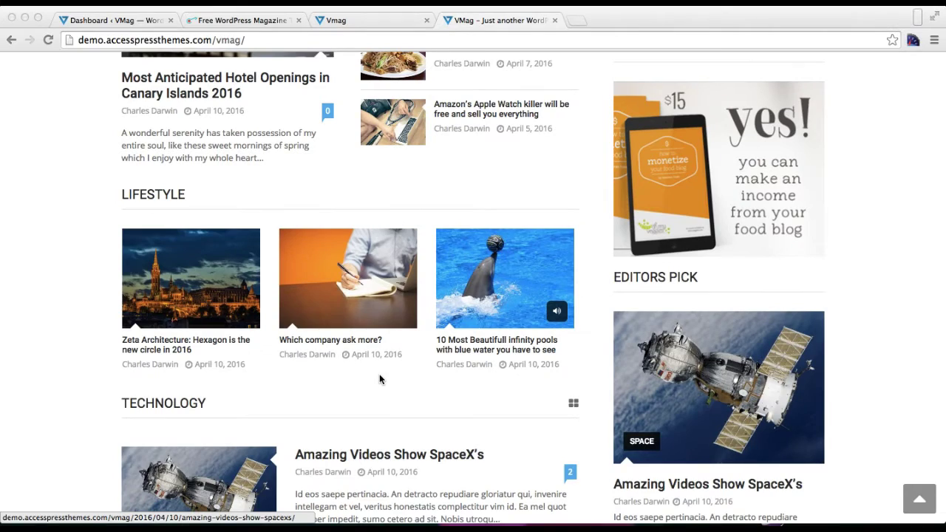
{"action": "scroll", "coordinate": [402, 391], "scroll_direction": "down", "scroll_amount": 10}
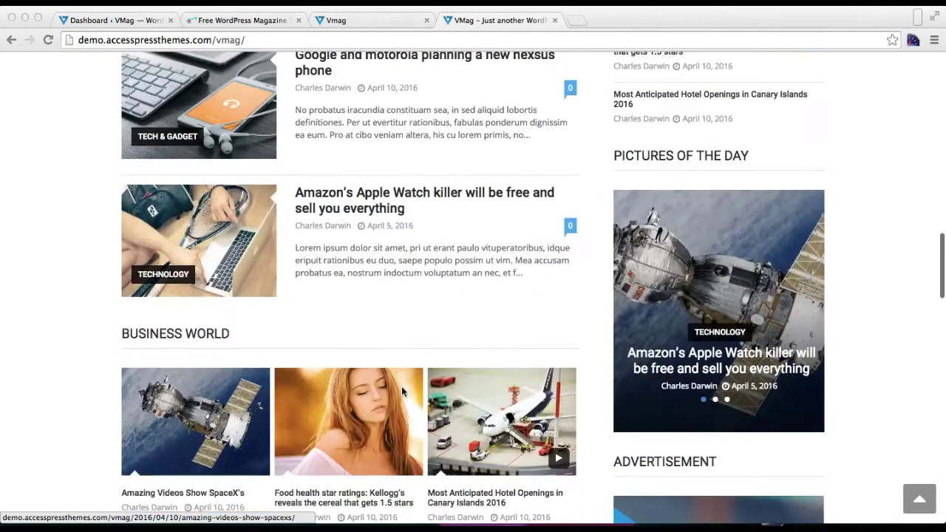
{"action": "scroll", "coordinate": [402, 386], "scroll_direction": "down", "scroll_amount": 5}
{"action": "scroll", "coordinate": [401, 386], "scroll_direction": "up", "scroll_amount": 2}
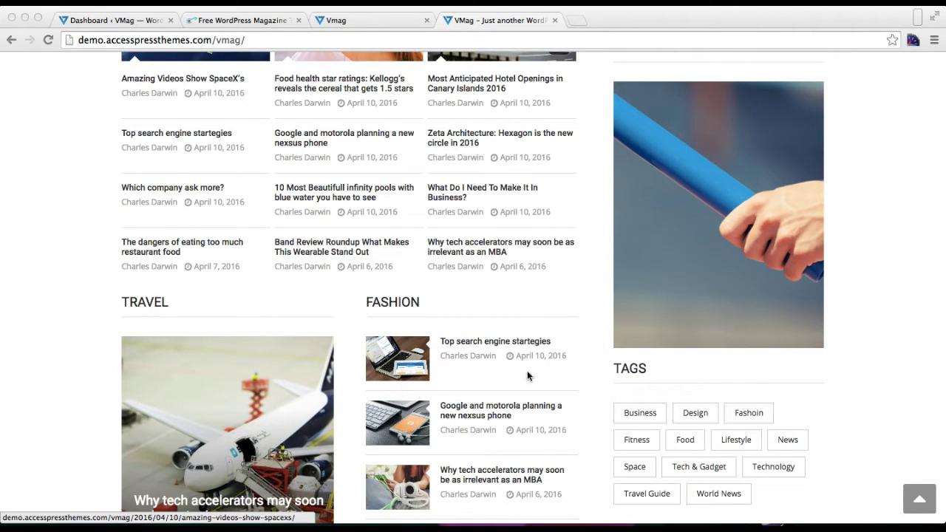
{"action": "scroll", "coordinate": [413, 269], "scroll_direction": "up", "scroll_amount": 4}
{"action": "scroll", "coordinate": [413, 269], "scroll_direction": "down", "scroll_amount": 11}
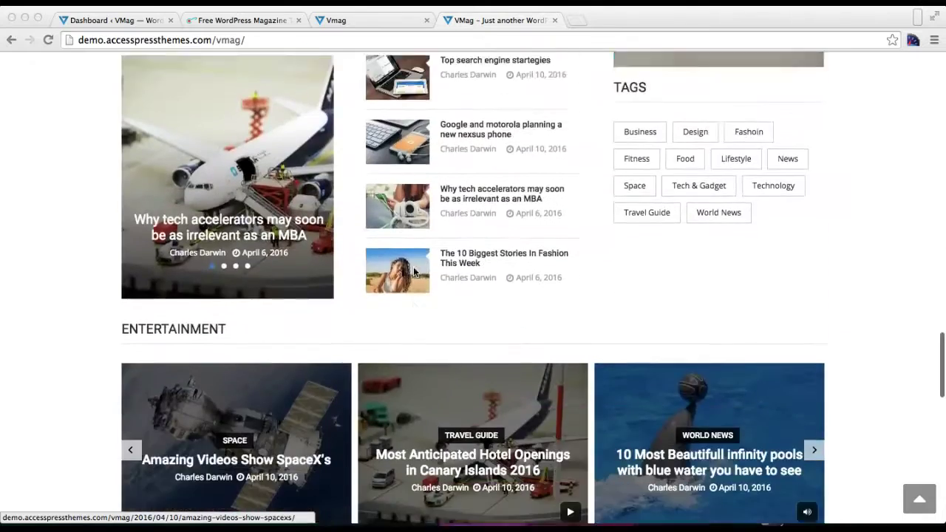
{"action": "scroll", "coordinate": [413, 267], "scroll_direction": "down", "scroll_amount": 6}
{"action": "scroll", "coordinate": [413, 266], "scroll_direction": "up", "scroll_amount": 8}
{"action": "scroll", "coordinate": [413, 267], "scroll_direction": "down", "scroll_amount": 5}
{"action": "scroll", "coordinate": [413, 266], "scroll_direction": "up", "scroll_amount": 10}
{"action": "scroll", "coordinate": [413, 269], "scroll_direction": "up", "scroll_amount": 6}
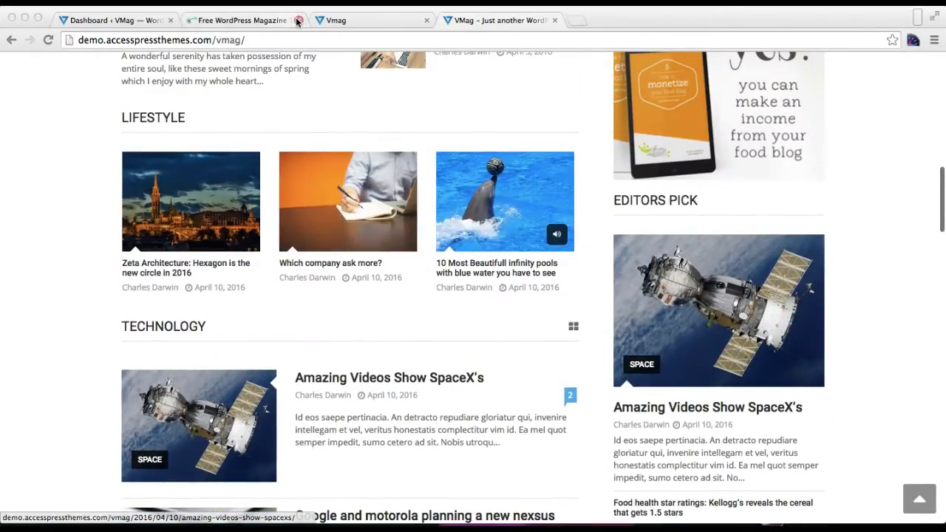
Switch to the WordPress dashboard and open the Widgets page in a separate browser tab.
{"action": "left_click", "coordinate": [139, 20]}
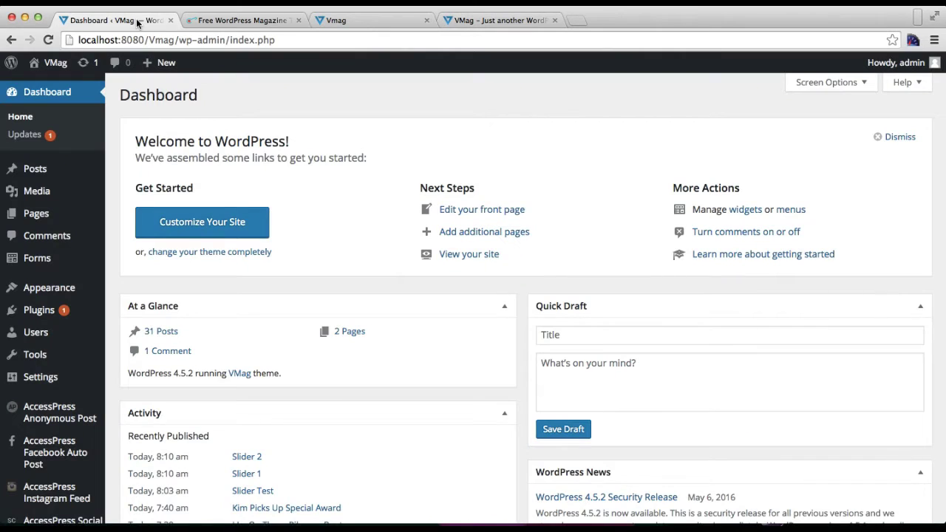
{"action": "scroll", "coordinate": [86, 216], "scroll_direction": "down", "scroll_amount": 4}
{"action": "scroll", "coordinate": [86, 215], "scroll_direction": "up", "scroll_amount": 2}
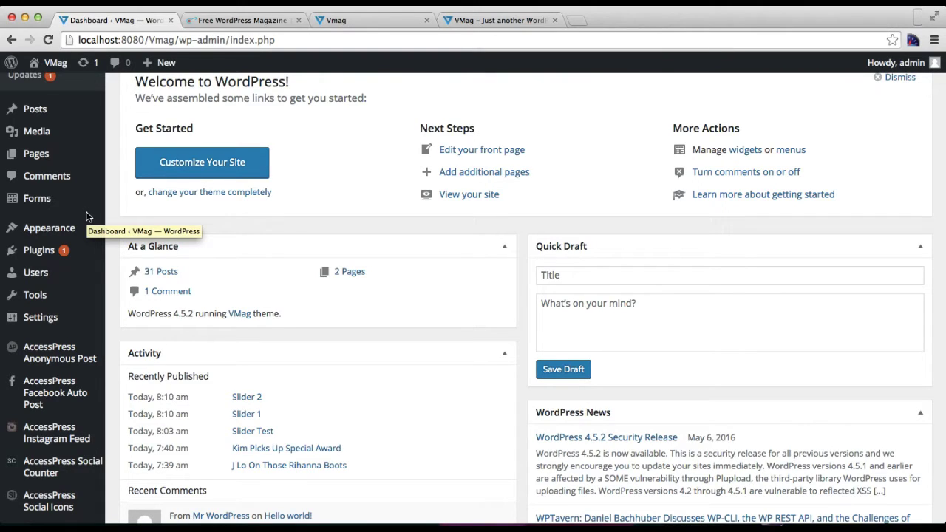
{"action": "mouse_move", "coordinate": [59, 232]}
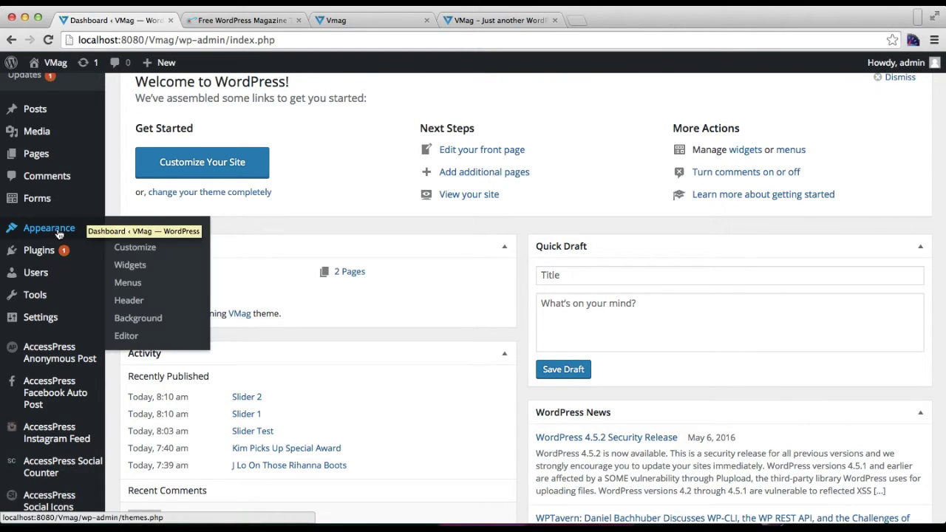
{"action": "right_click", "coordinate": [136, 272]}
{"action": "left_click", "coordinate": [159, 272]}
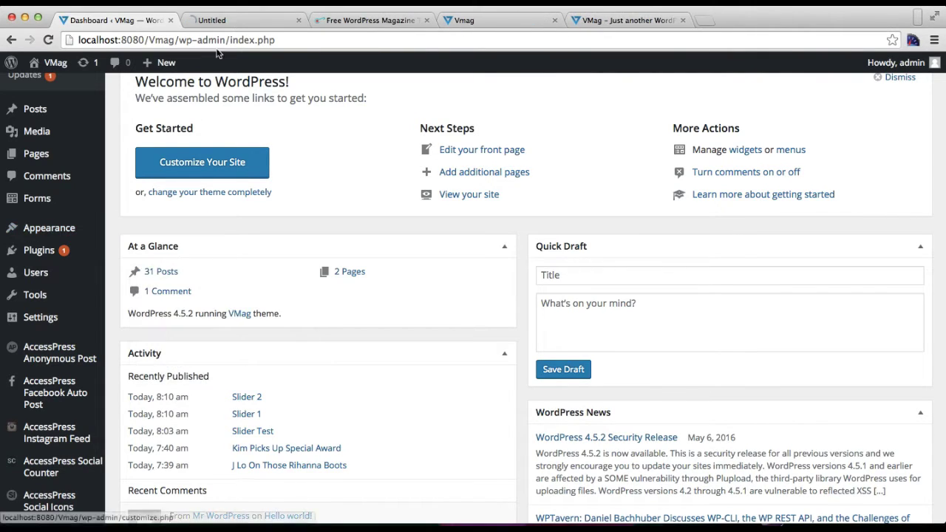
{"action": "left_click", "coordinate": [251, 26]}
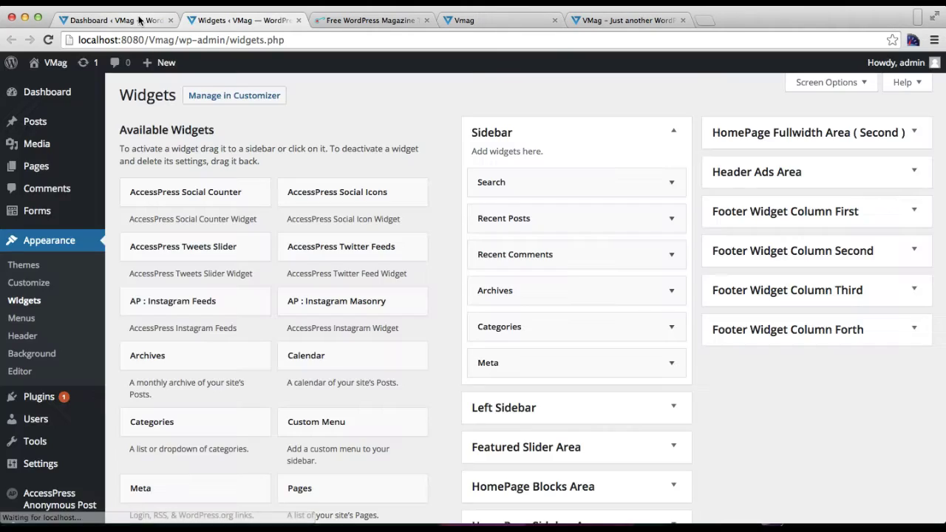
Return to the VMag demo site and review how its homepage blocks, such as Lifestyle and Technology, present posts.
{"action": "left_click", "coordinate": [139, 20]}
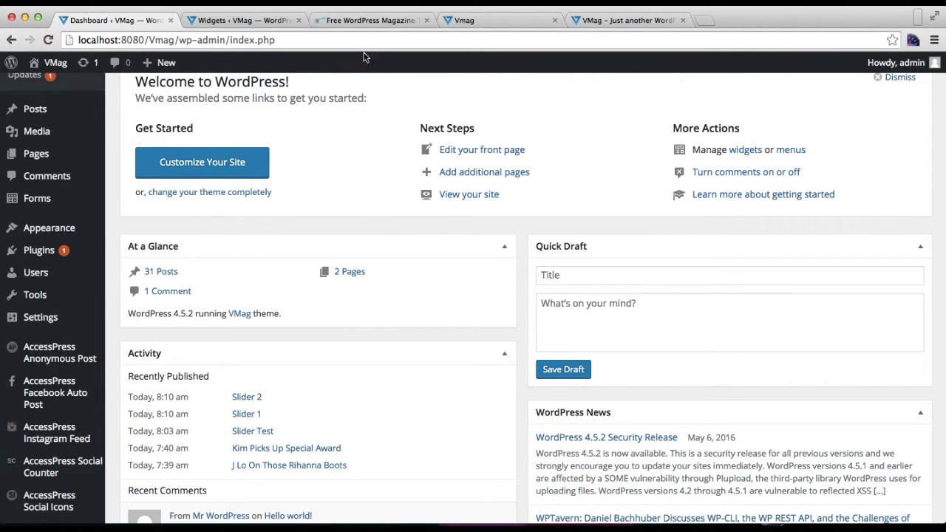
{"action": "left_click", "coordinate": [579, 20]}
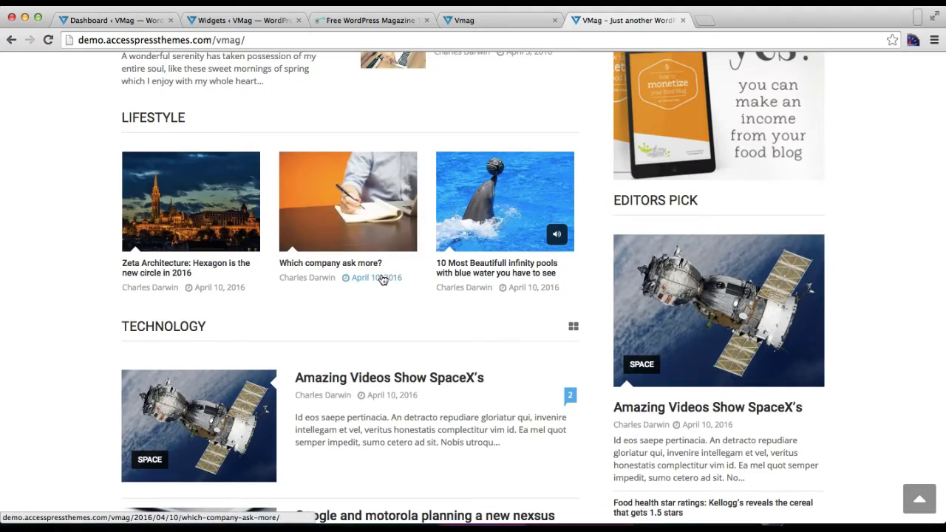
{"action": "scroll", "coordinate": [382, 277], "scroll_direction": "up", "scroll_amount": 8}
{"action": "scroll", "coordinate": [382, 280], "scroll_direction": "down", "scroll_amount": 9}
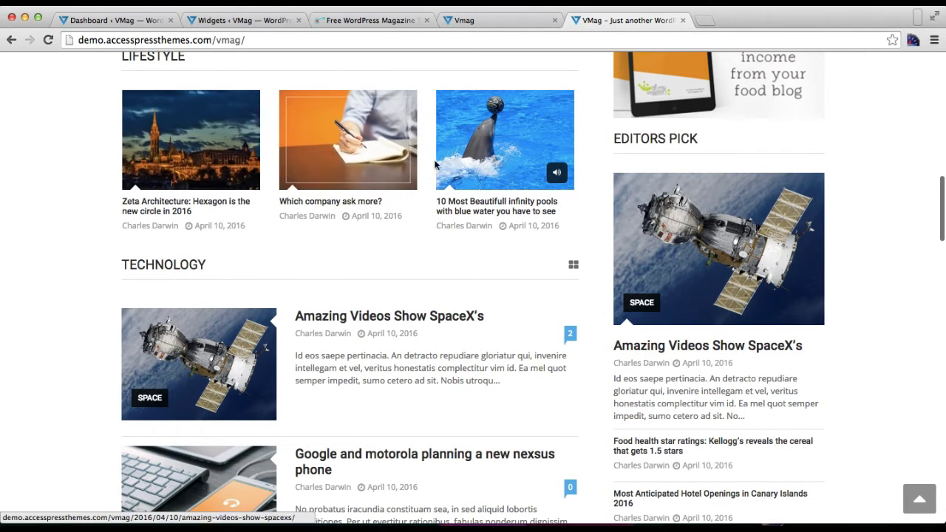
Go back to the WordPress dashboard and open the post Categories page.
{"action": "left_click", "coordinate": [111, 20]}
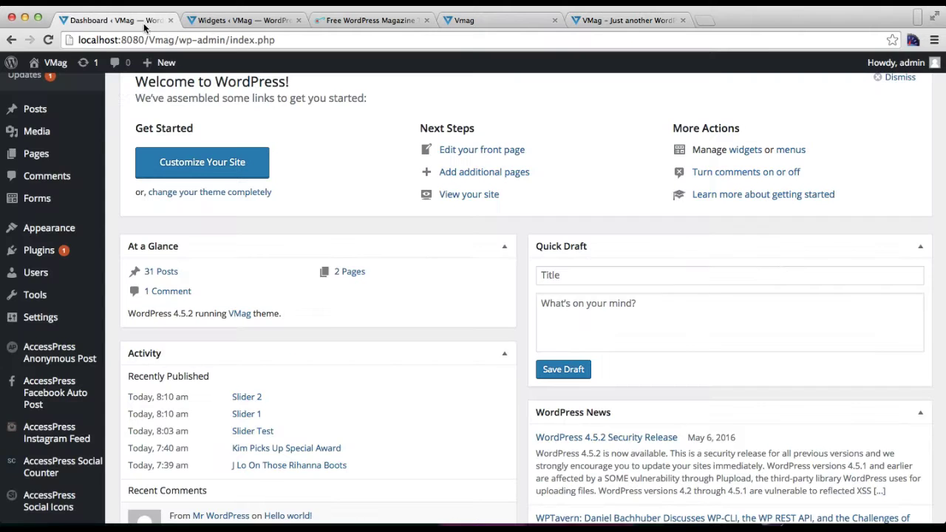
{"action": "scroll", "coordinate": [83, 178], "scroll_direction": "up", "scroll_amount": 2}
{"action": "mouse_move", "coordinate": [63, 169]}
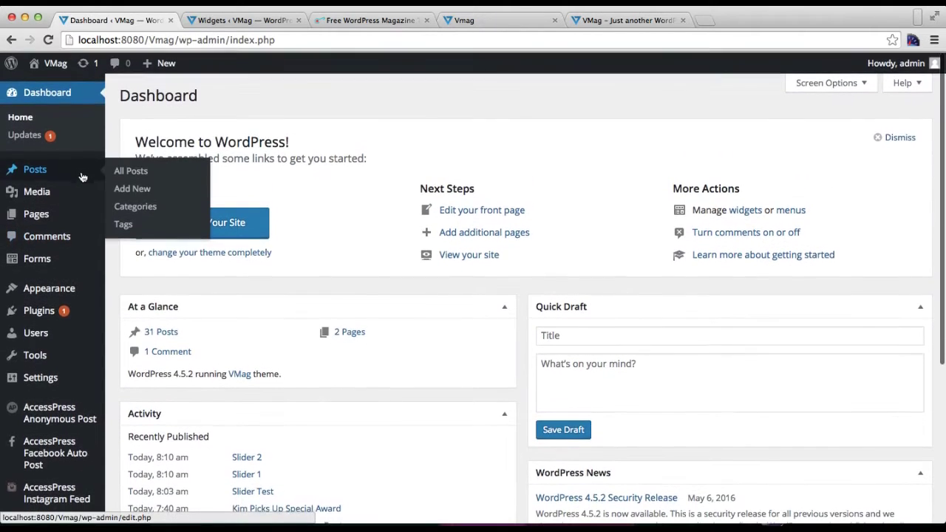
{"action": "left_click", "coordinate": [136, 206]}
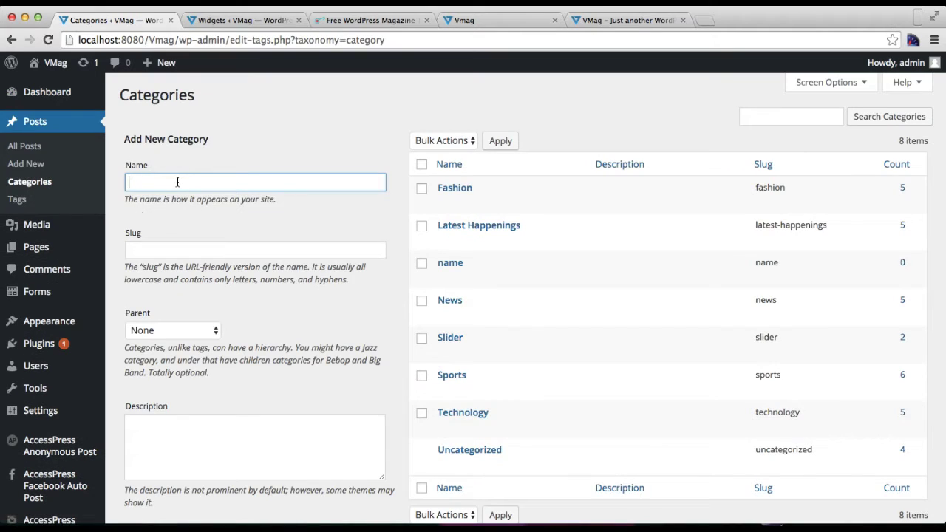
Add a new post category named Category with no parent.
{"action": "left_click", "coordinate": [171, 182]}
{"action": "scroll", "coordinate": [242, 254], "scroll_direction": "down", "scroll_amount": 5}
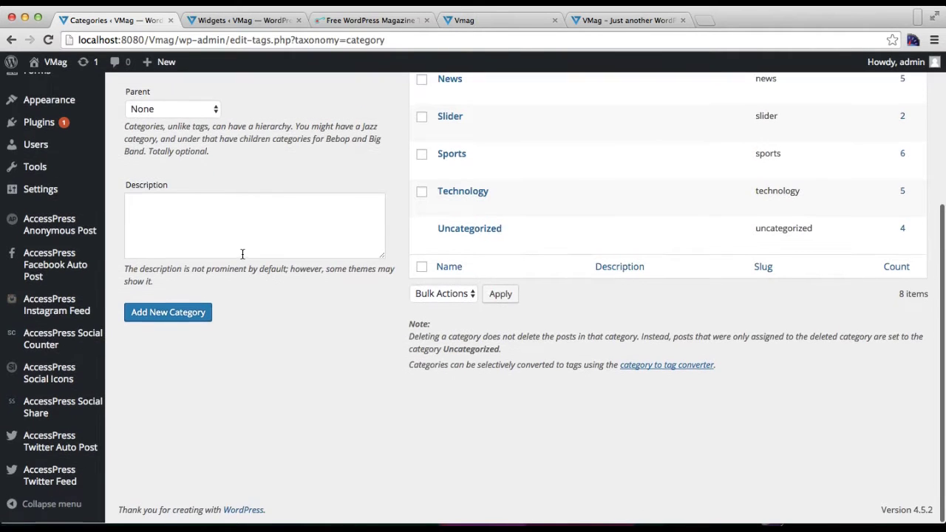
{"action": "left_click", "coordinate": [181, 314]}
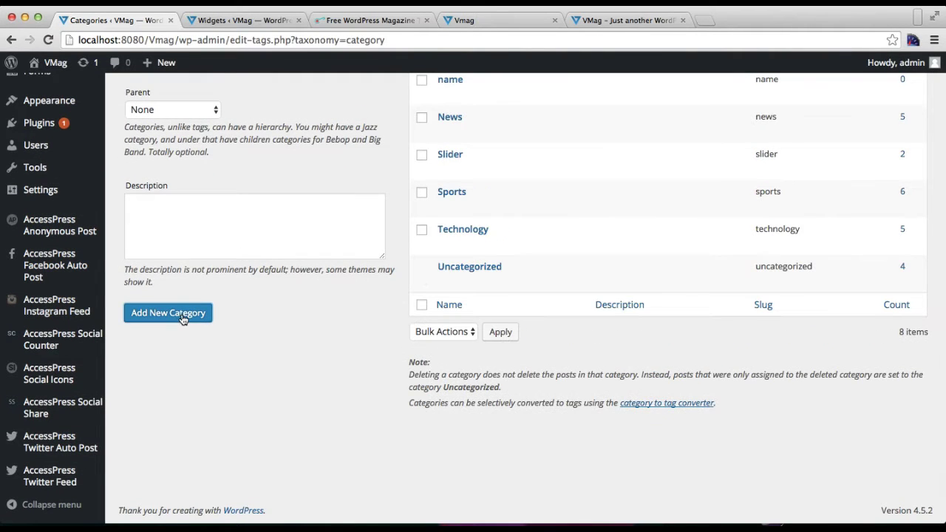
{"action": "scroll", "coordinate": [591, 247], "scroll_direction": "up", "scroll_amount": 5}
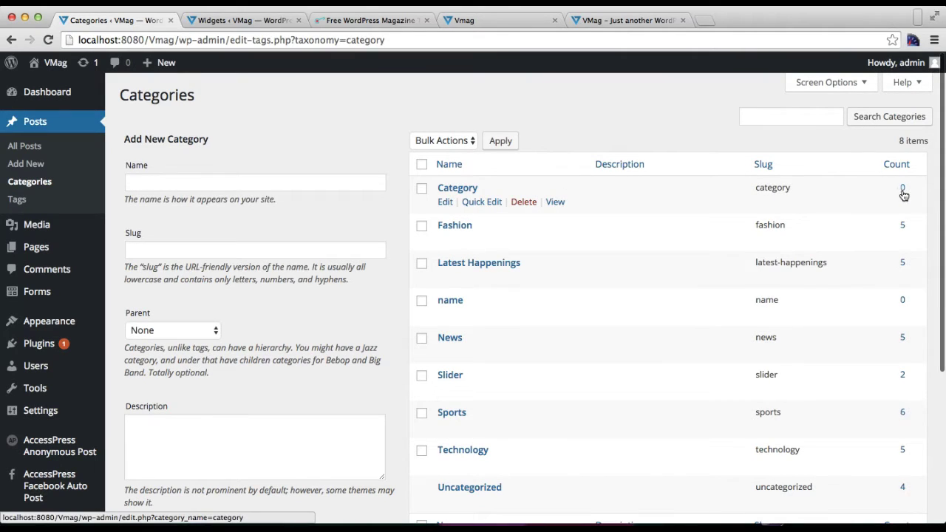
Delete the post category named Category and look over the remaining categories.
{"action": "left_click", "coordinate": [524, 202]}
{"action": "left_click", "coordinate": [563, 190]}
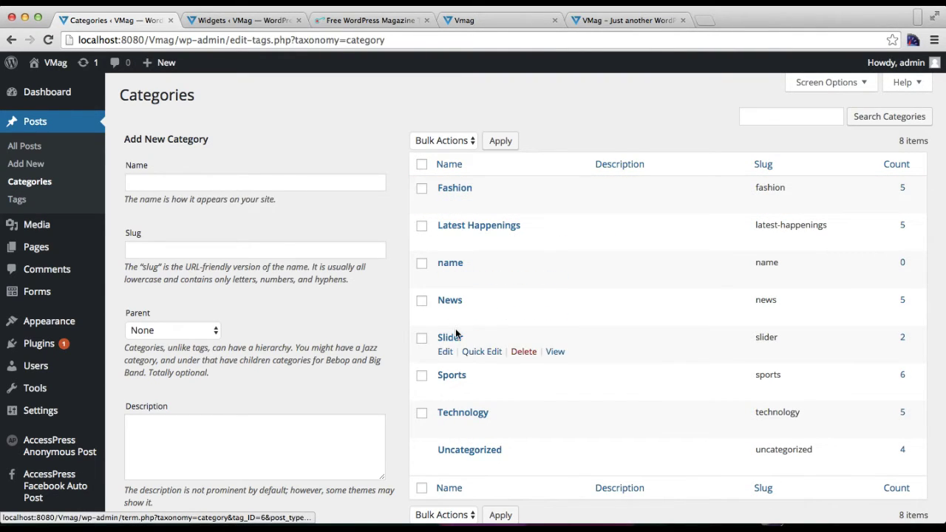
{"action": "scroll", "coordinate": [535, 395], "scroll_direction": "down", "scroll_amount": 5}
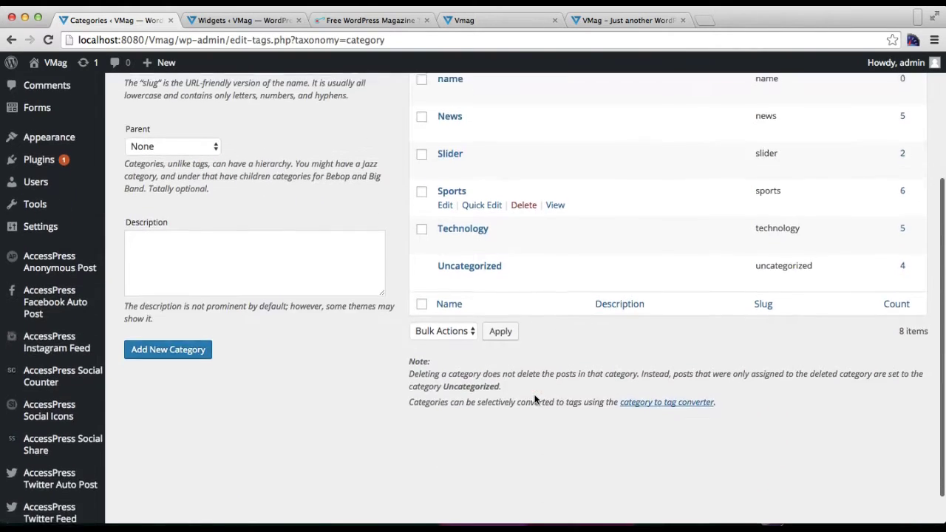
{"action": "scroll", "coordinate": [535, 400], "scroll_direction": "up", "scroll_amount": 3}
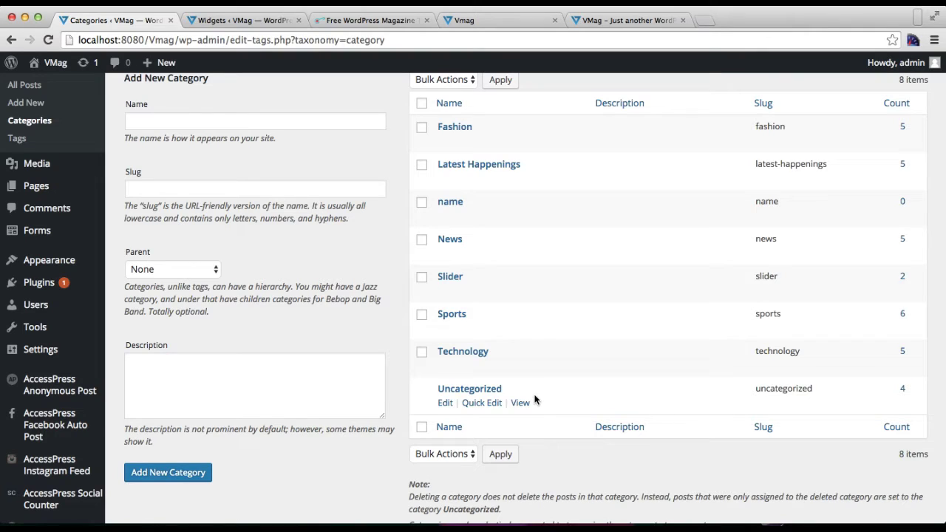
Switch to the Widgets page and expand the HomePage Blocks Area.
{"action": "left_click", "coordinate": [247, 22]}
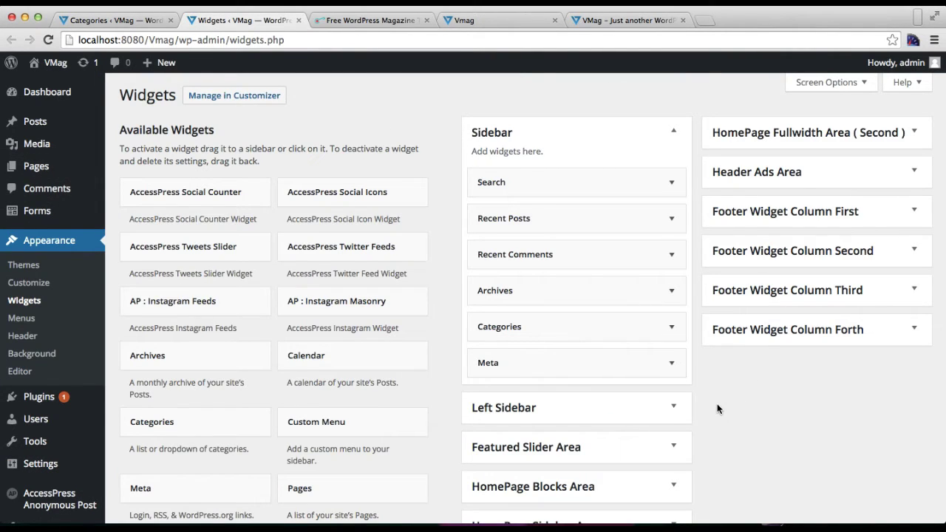
{"action": "scroll", "coordinate": [717, 408], "scroll_direction": "down", "scroll_amount": 5}
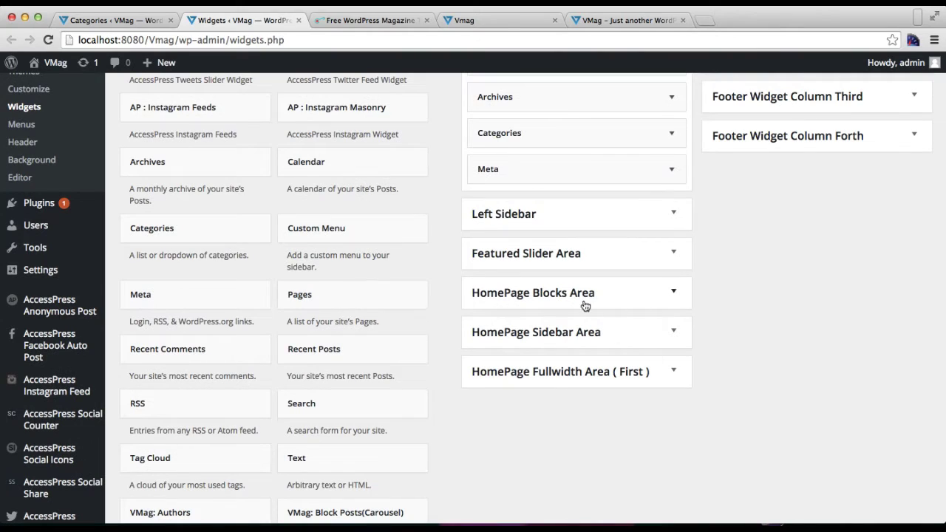
{"action": "left_click", "coordinate": [631, 297]}
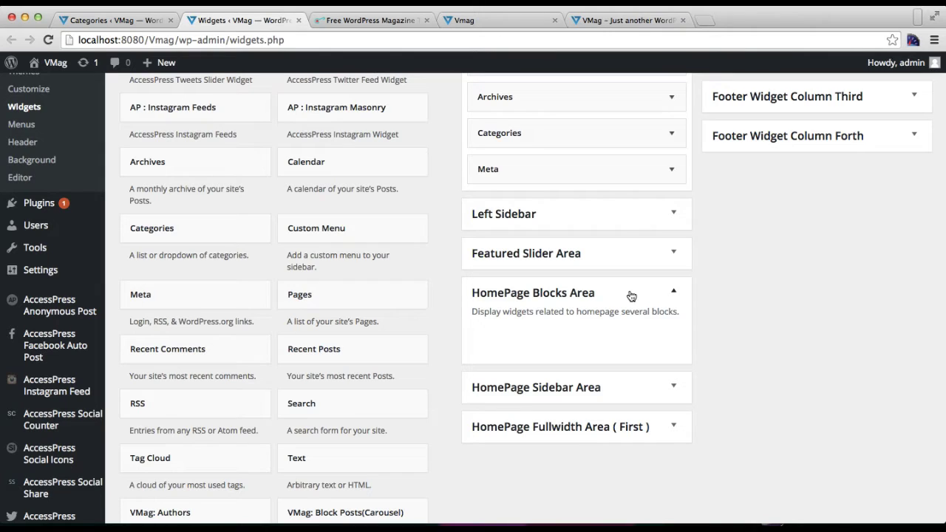
Add the VMag: Block Posts(Style 1) widget to the HomePage Blocks Area.
{"action": "scroll", "coordinate": [758, 384], "scroll_direction": "down", "scroll_amount": 5}
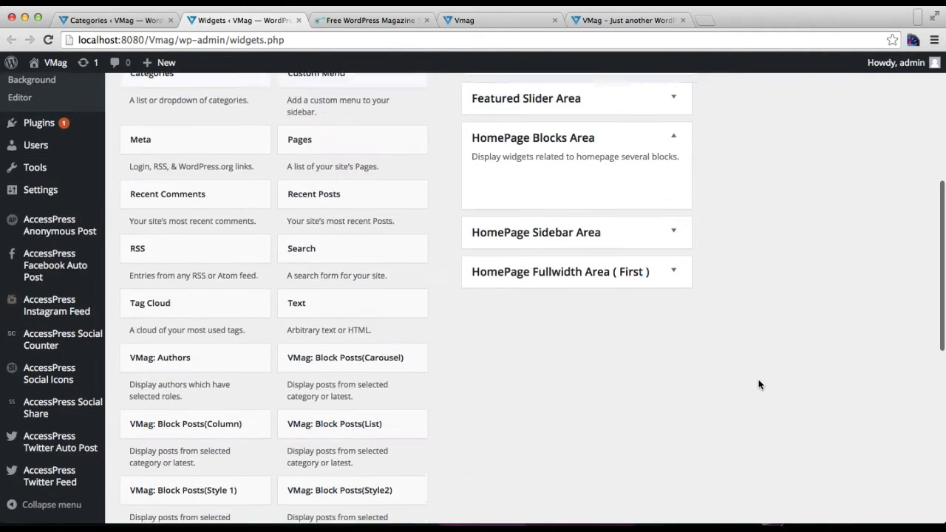
{"action": "scroll", "coordinate": [758, 385], "scroll_direction": "up", "scroll_amount": 1}
{"action": "scroll", "coordinate": [759, 384], "scroll_direction": "down", "scroll_amount": 2}
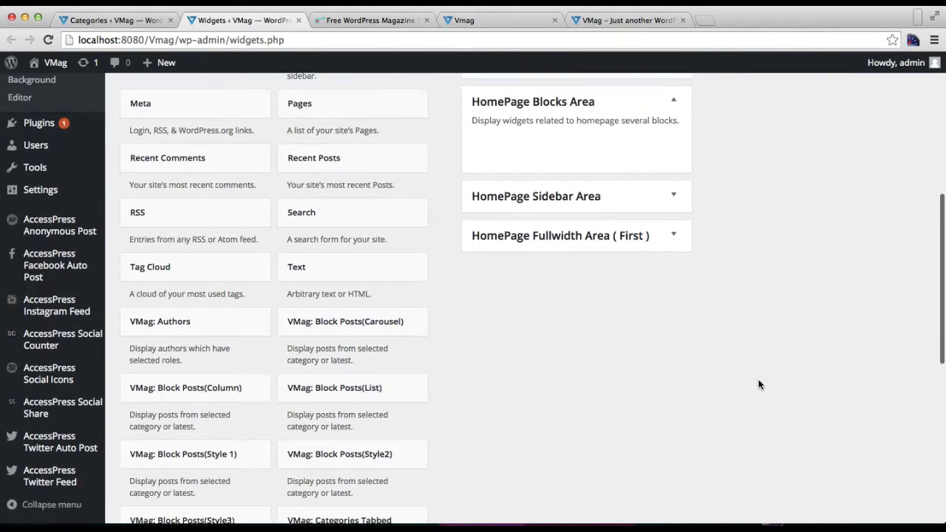
{"action": "scroll", "coordinate": [758, 385], "scroll_direction": "up", "scroll_amount": 1}
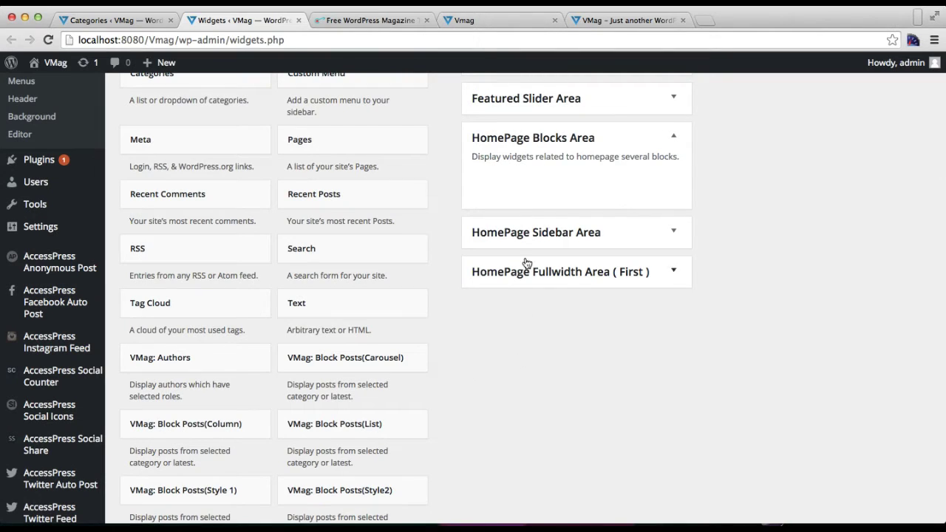
{"action": "scroll", "coordinate": [462, 406], "scroll_direction": "down", "scroll_amount": 5}
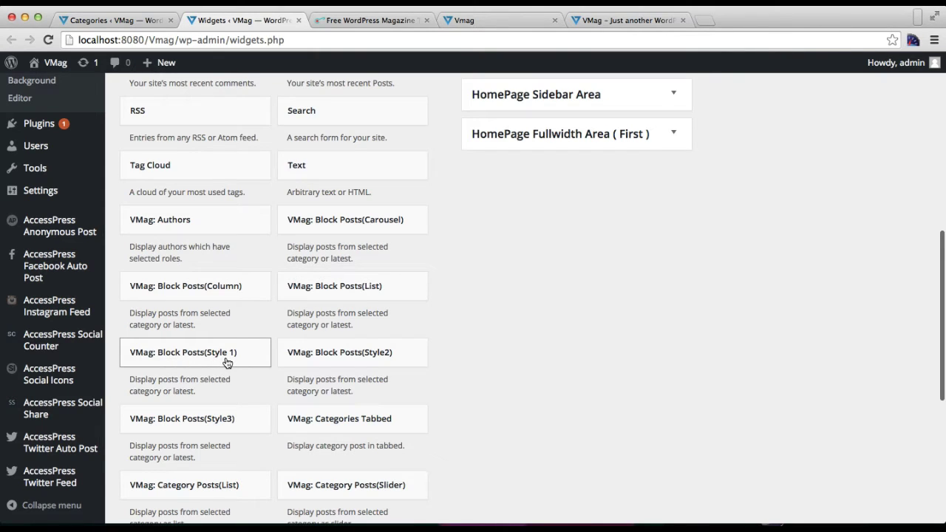
{"action": "left_click", "coordinate": [227, 362]}
{"action": "scroll", "coordinate": [384, 408], "scroll_direction": "down", "scroll_amount": 3}
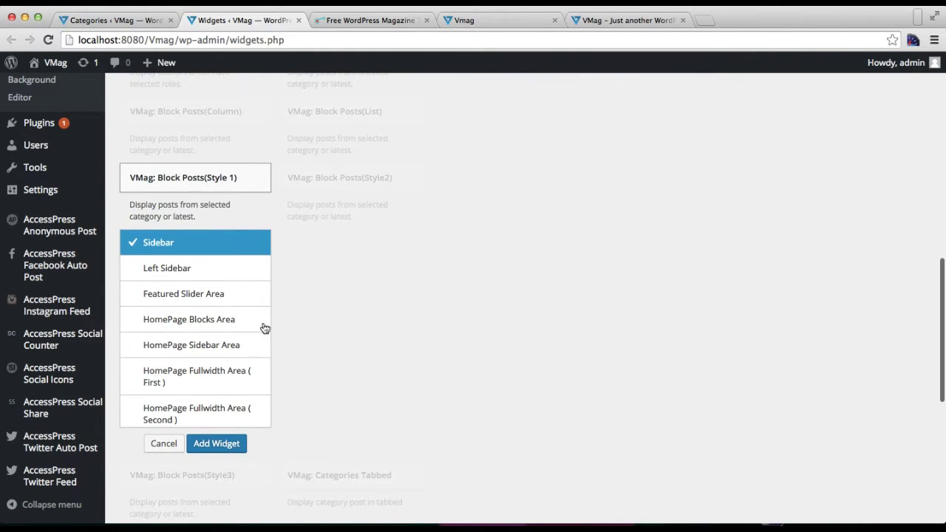
{"action": "left_click", "coordinate": [189, 329]}
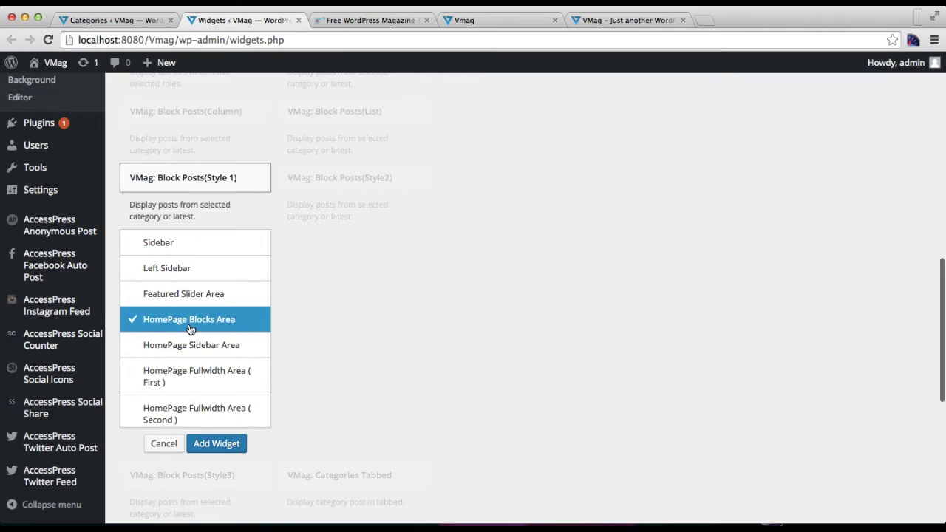
{"action": "left_click", "coordinate": [229, 448]}
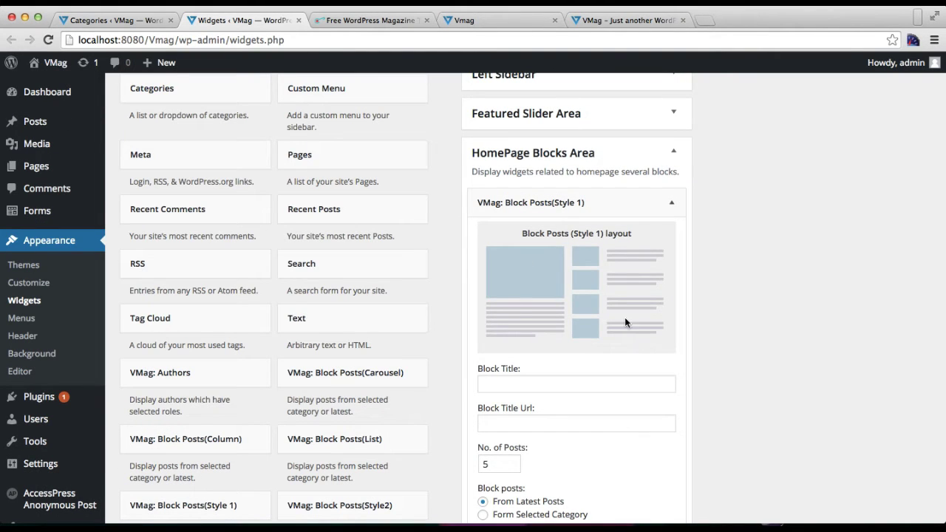
Review the new widget's category choices and set its Block Title to Fashion.
{"action": "scroll", "coordinate": [657, 317], "scroll_direction": "down", "scroll_amount": 3}
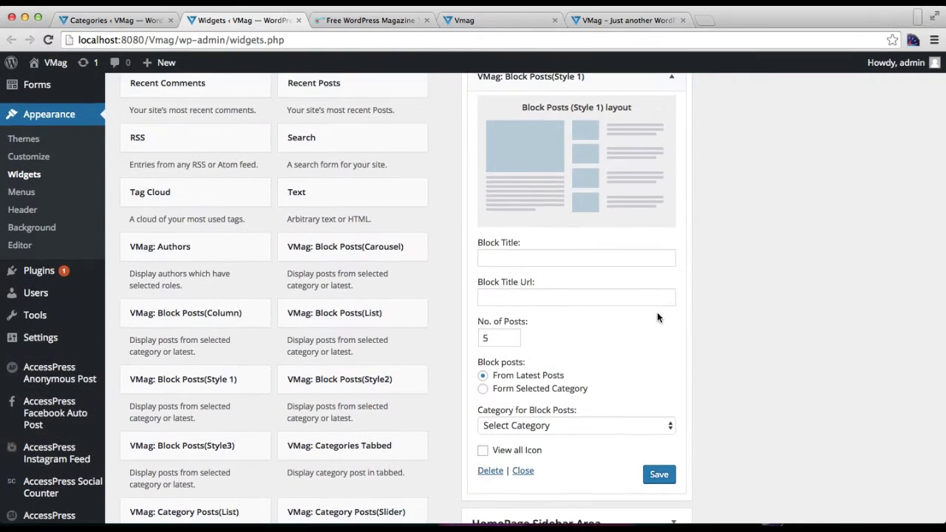
{"action": "left_click", "coordinate": [547, 256]}
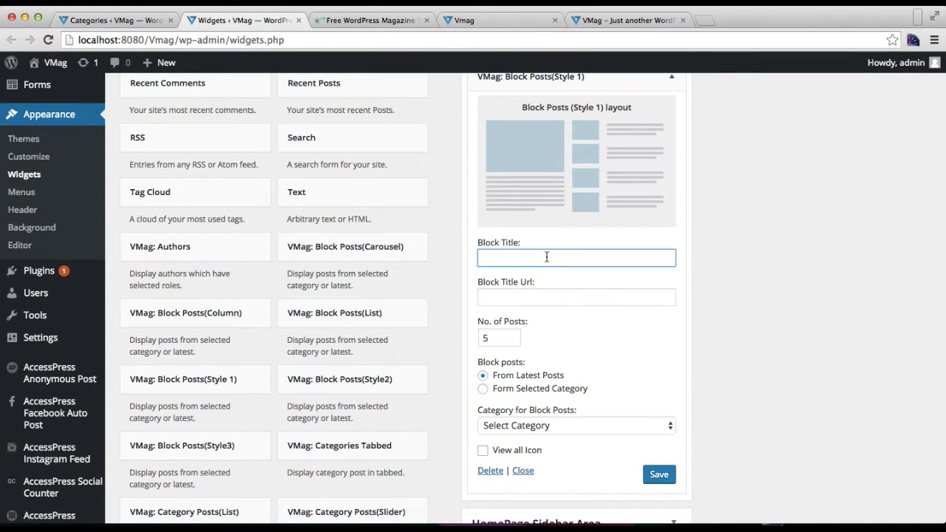
{"action": "scroll", "coordinate": [626, 360], "scroll_direction": "down", "scroll_amount": 3}
{"action": "scroll", "coordinate": [626, 361], "scroll_direction": "up", "scroll_amount": 1}
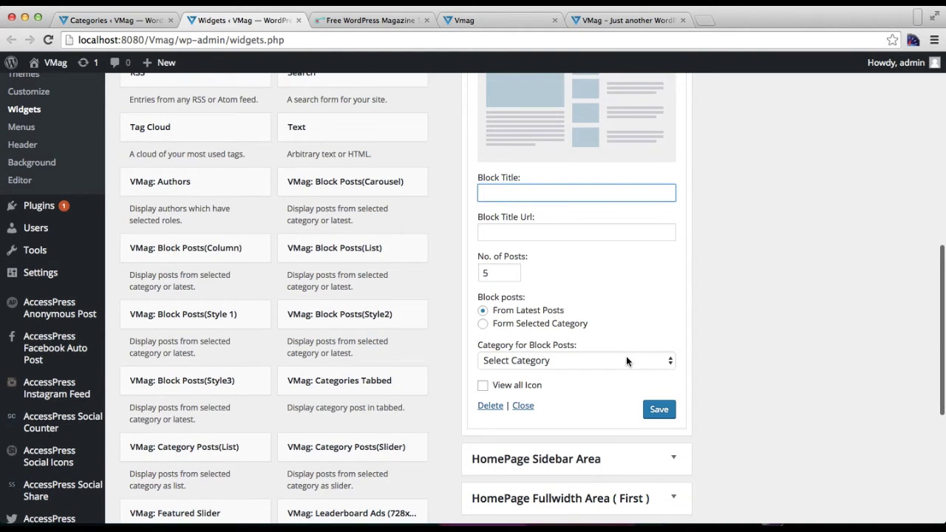
{"action": "left_click", "coordinate": [621, 365]}
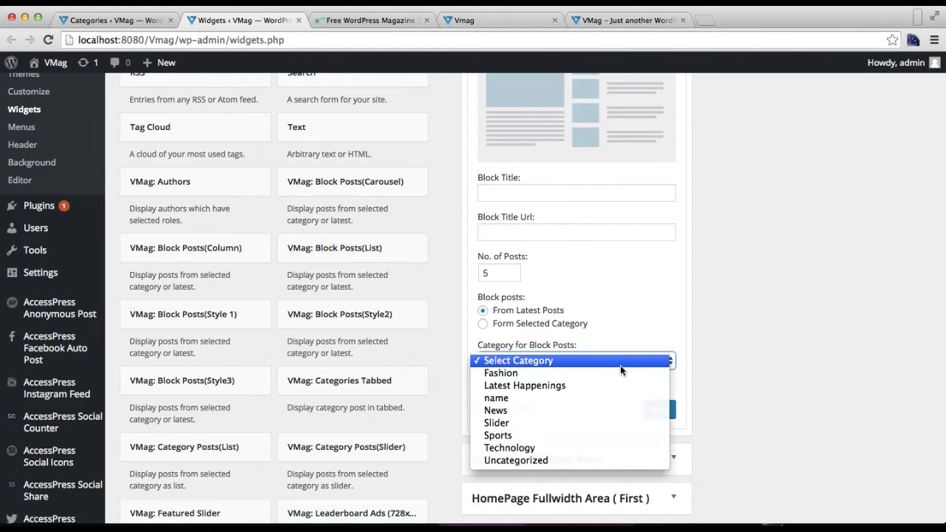
{"action": "left_click", "coordinate": [563, 196]}
{"action": "left_click", "coordinate": [563, 194]}
{"action": "type", "text": "Fashio"}
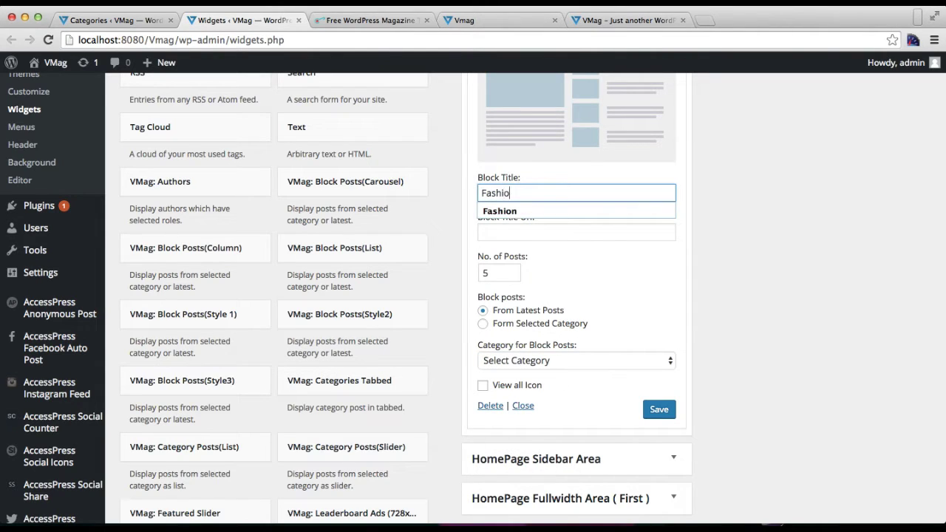
{"action": "type", "text": "n"}
{"action": "left_click", "coordinate": [567, 211]}
Examine the World News block on the VMag demo homepage, and return to the widget's Block Title Url.
{"action": "left_click", "coordinate": [561, 234]}
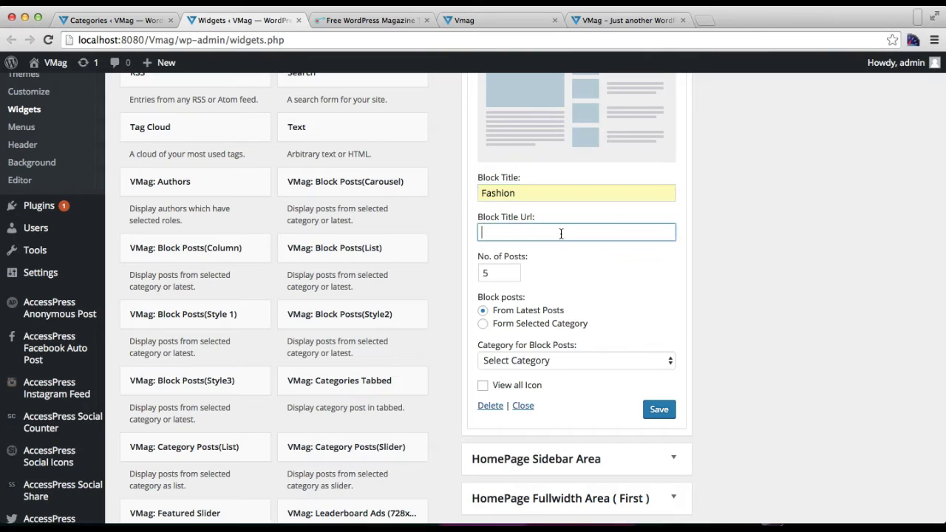
{"action": "left_click", "coordinate": [592, 15]}
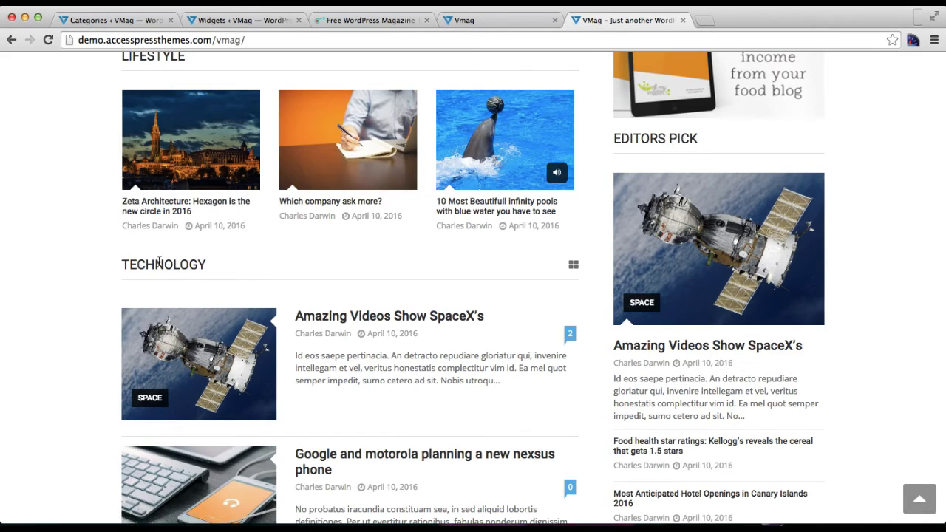
{"action": "scroll", "coordinate": [363, 238], "scroll_direction": "up", "scroll_amount": 15}
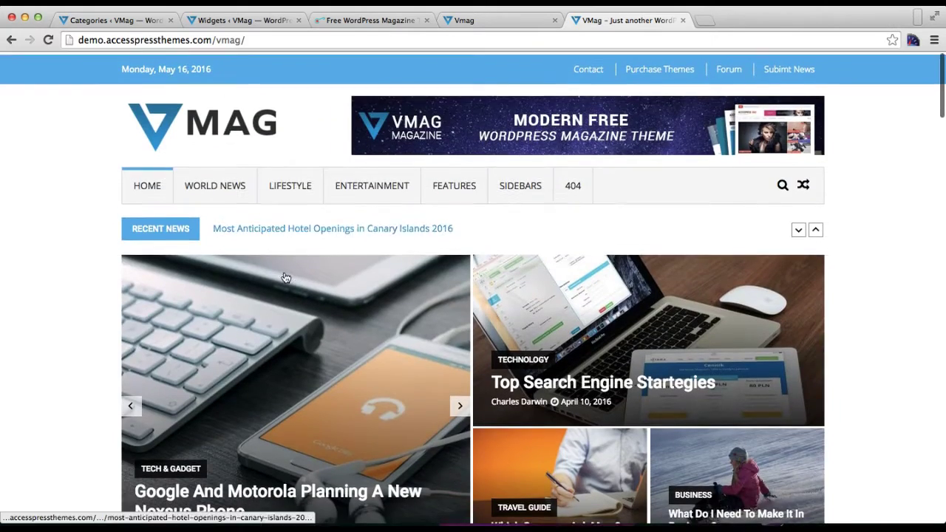
{"action": "scroll", "coordinate": [286, 278], "scroll_direction": "down", "scroll_amount": 5}
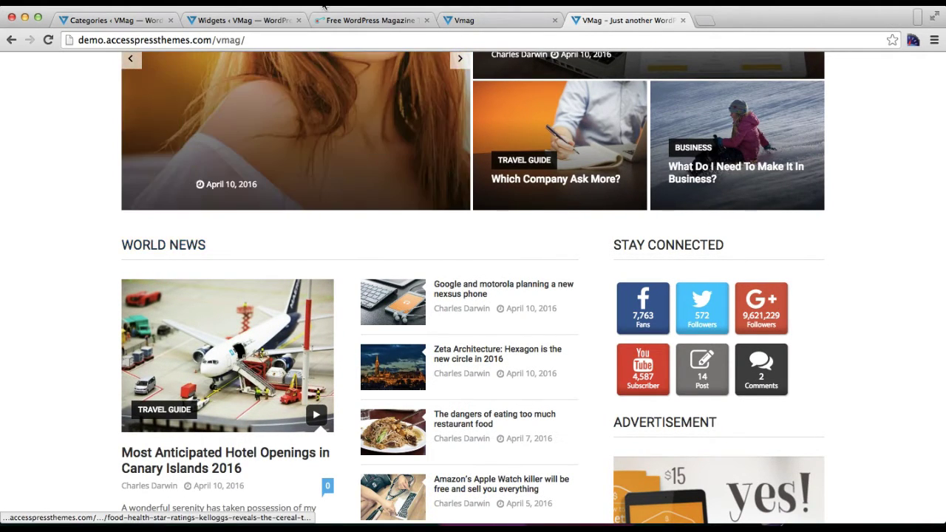
{"action": "left_click", "coordinate": [211, 20]}
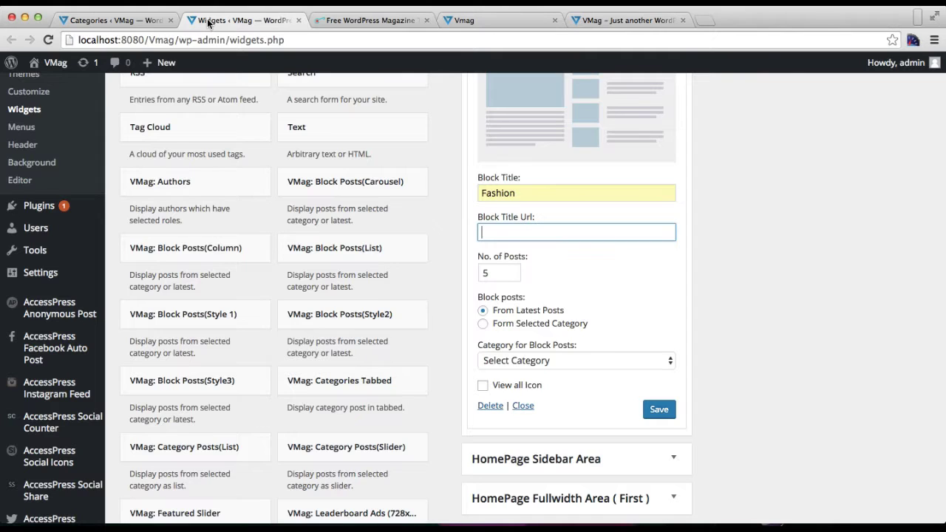
{"action": "left_click", "coordinate": [518, 234]}
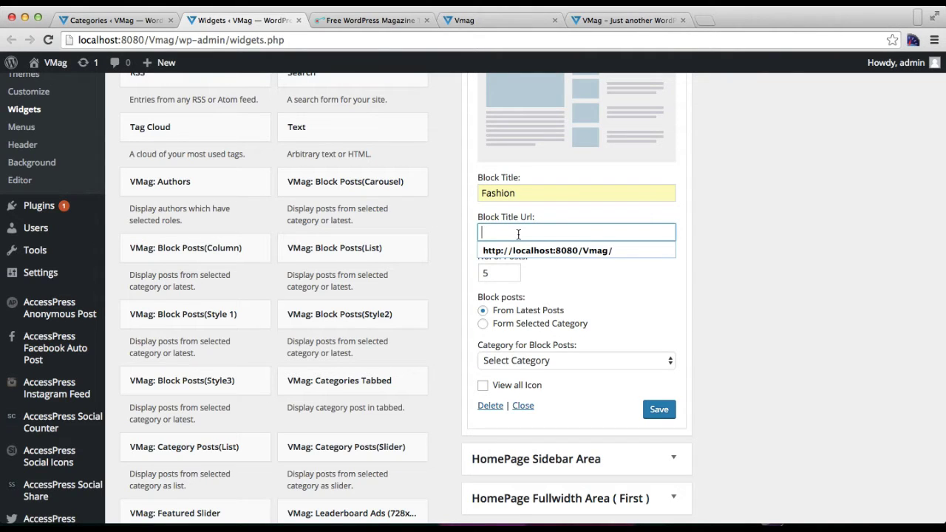
{"action": "left_click", "coordinate": [726, 258]}
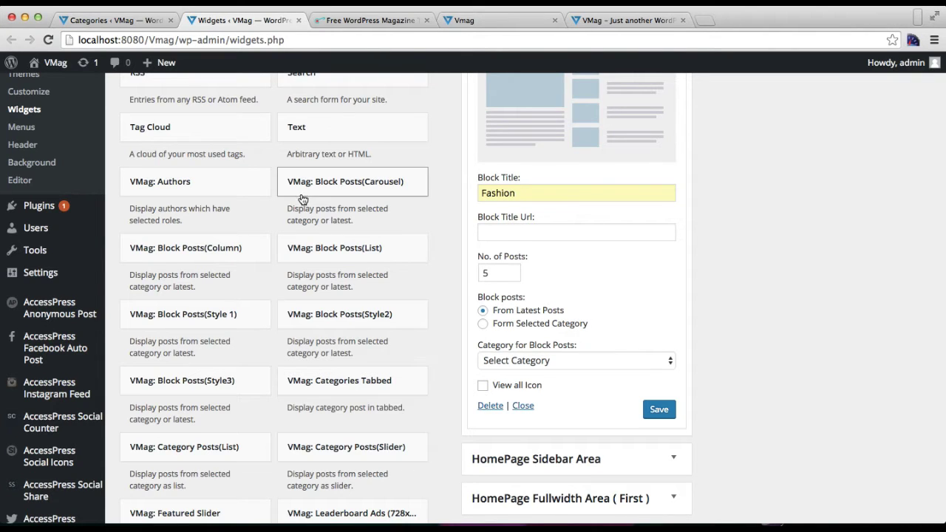
Open the post Categories page in a new tab, view the Fashion category and copy its page address.
{"action": "scroll", "coordinate": [217, 183], "scroll_direction": "up", "scroll_amount": 5}
{"action": "mouse_move", "coordinate": [33, 126]}
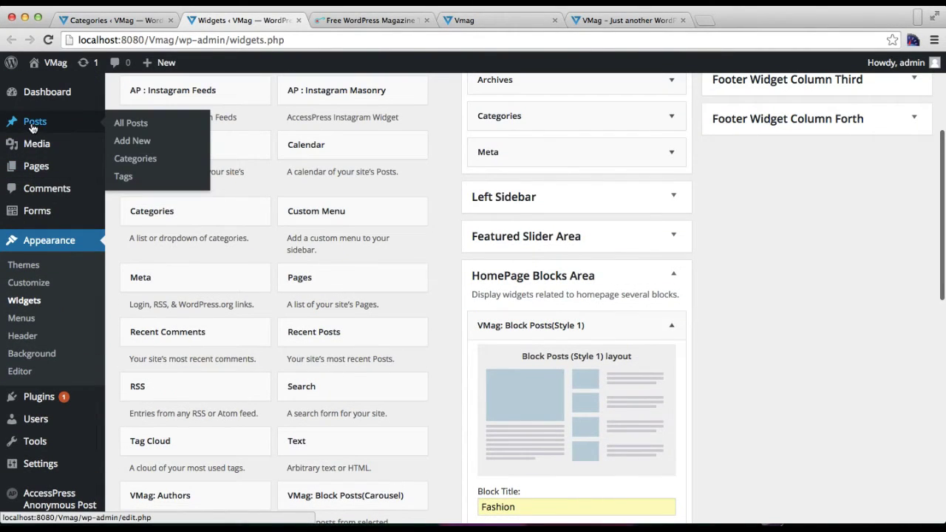
{"action": "right_click", "coordinate": [137, 163]}
{"action": "left_click", "coordinate": [159, 163]}
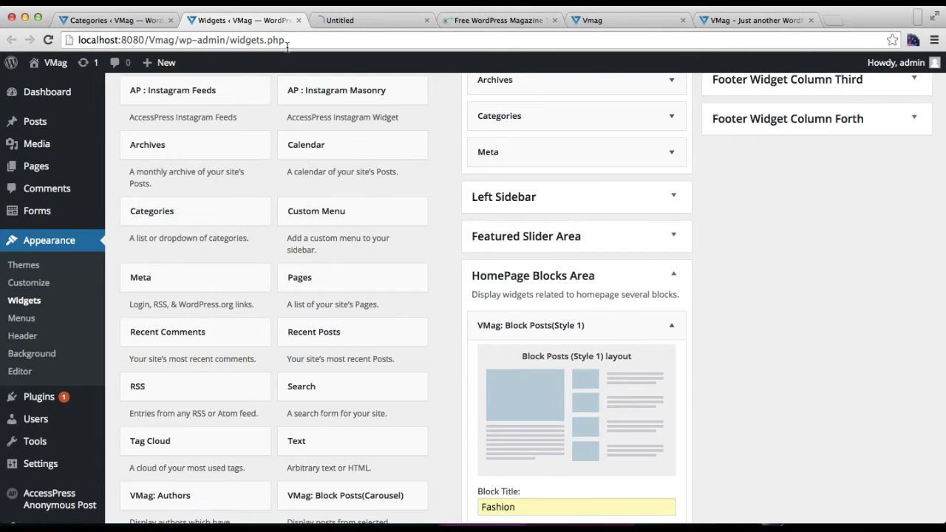
{"action": "left_click", "coordinate": [366, 23]}
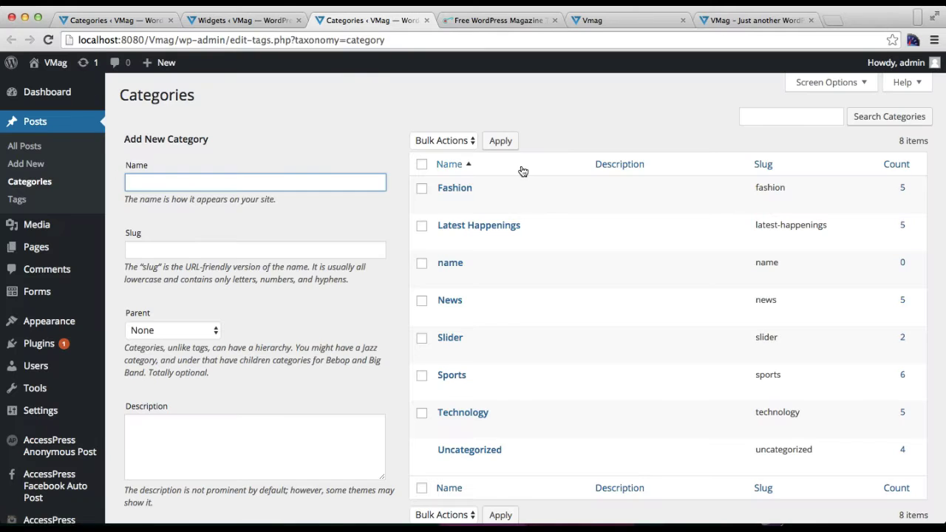
{"action": "mouse_move", "coordinate": [466, 199]}
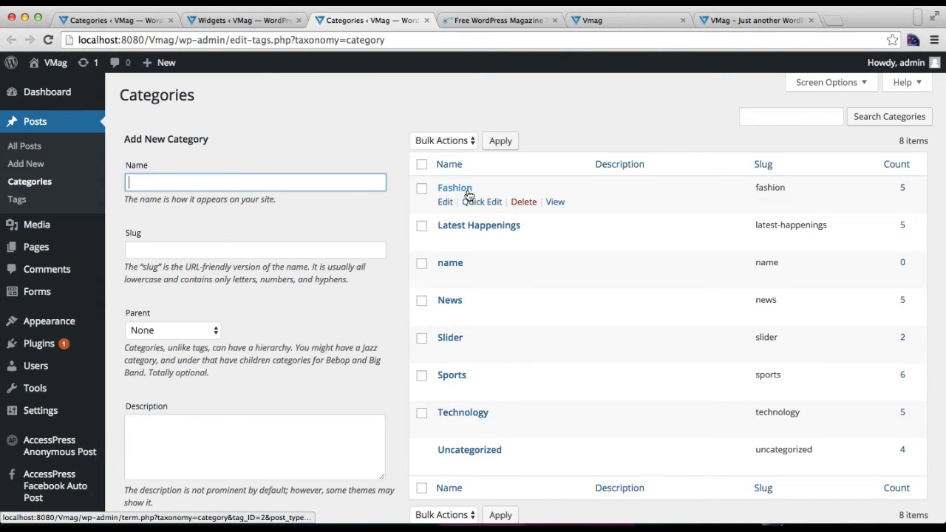
{"action": "left_click", "coordinate": [556, 204]}
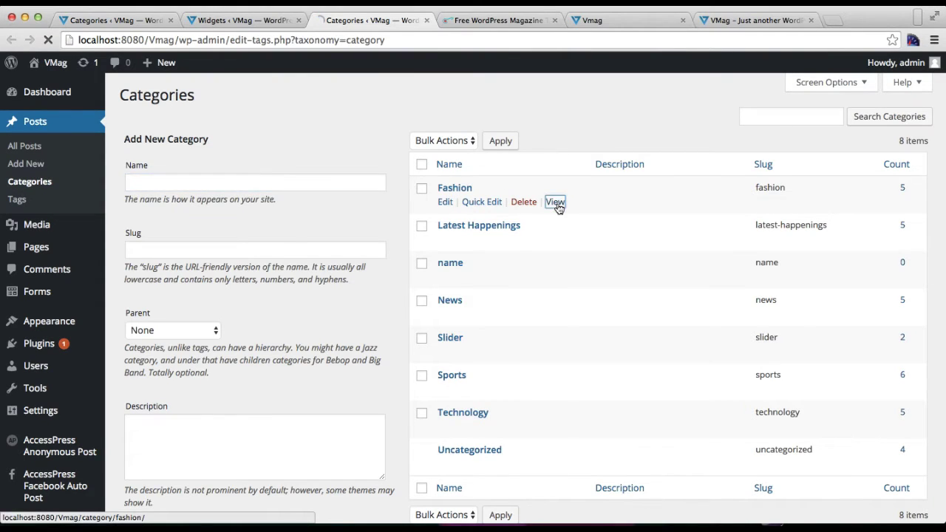
{"action": "left_click", "coordinate": [358, 42]}
{"action": "key", "text": "ctrl+c"}
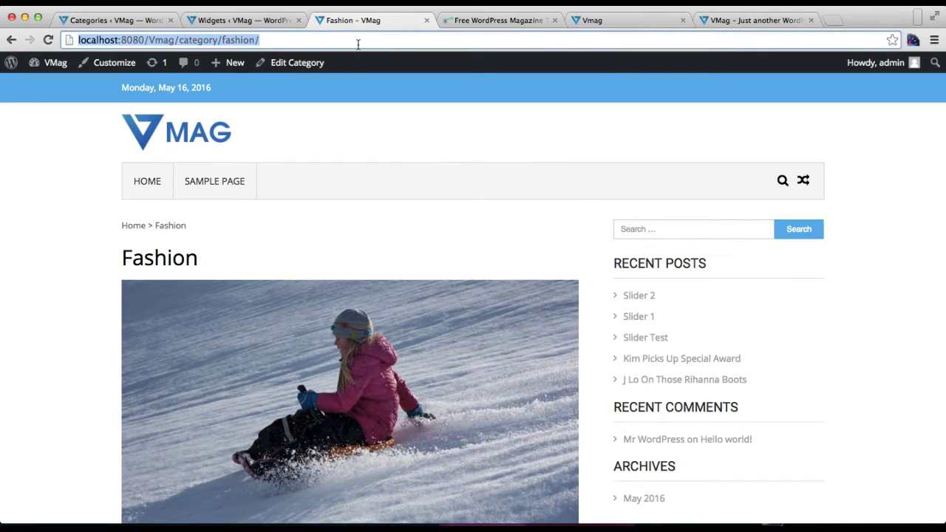
{"action": "left_click", "coordinate": [207, 25]}
{"action": "scroll", "coordinate": [567, 335], "scroll_direction": "down", "scroll_amount": 5}
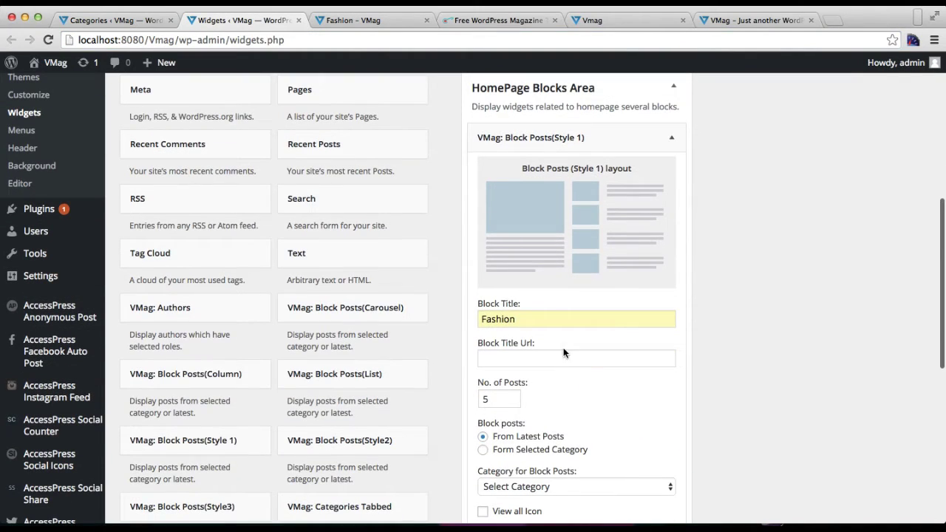
{"action": "left_click", "coordinate": [551, 357]}
{"action": "key", "text": "ctrl+v"}
{"action": "scroll", "coordinate": [567, 374], "scroll_direction": "down", "scroll_amount": 3}
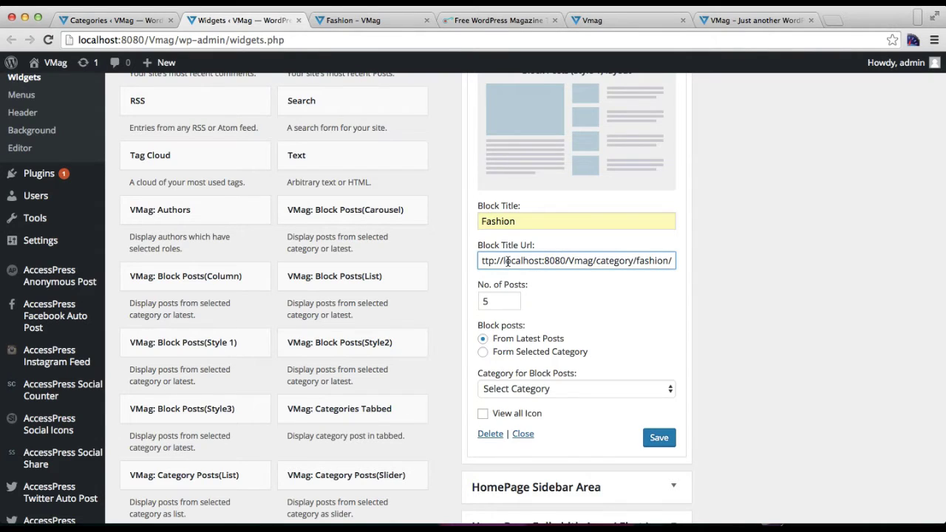
{"action": "left_click_drag", "start_coordinate": [481, 261], "coordinate": [566, 261]}
{"action": "left_click", "coordinate": [588, 291]}
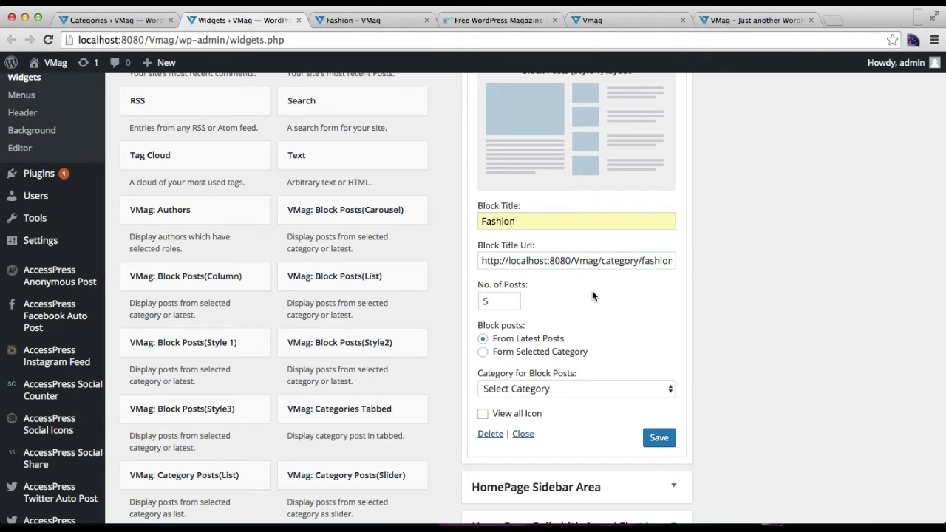
Set the widget's number of posts to 4 and source its posts from the selected category Fashion.
{"action": "scroll", "coordinate": [573, 297], "scroll_direction": "down", "scroll_amount": 2}
{"action": "scroll", "coordinate": [580, 303], "scroll_direction": "down", "scroll_amount": 1}
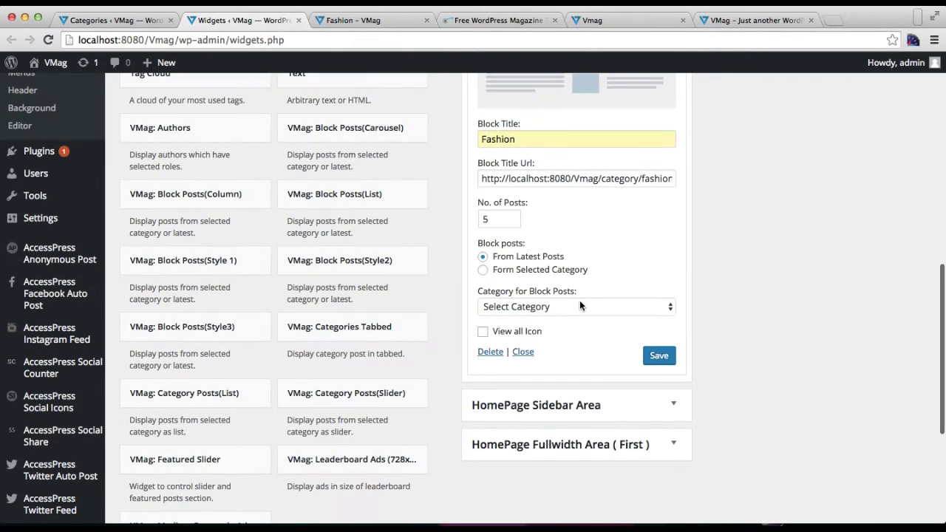
{"action": "left_click", "coordinate": [512, 218]}
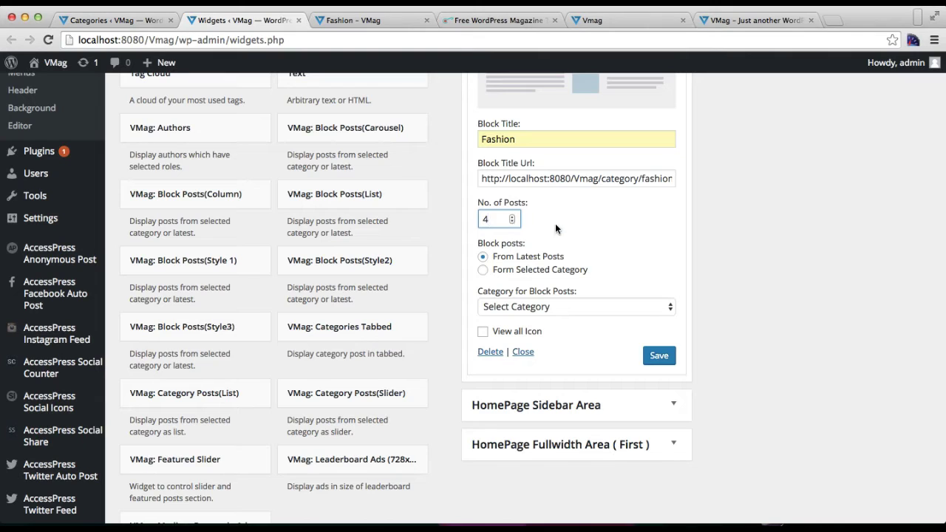
{"action": "scroll", "coordinate": [561, 247], "scroll_direction": "down", "scroll_amount": 3}
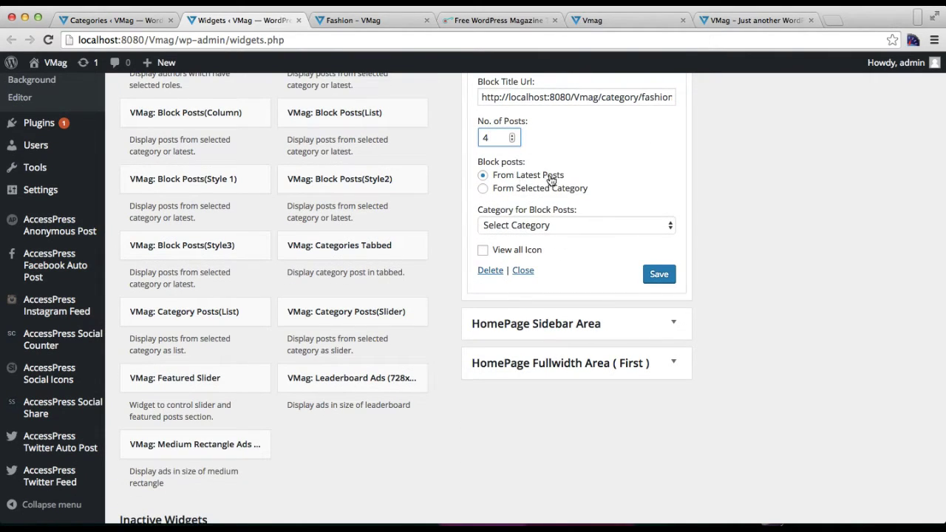
{"action": "left_click", "coordinate": [491, 189]}
{"action": "left_click", "coordinate": [567, 226]}
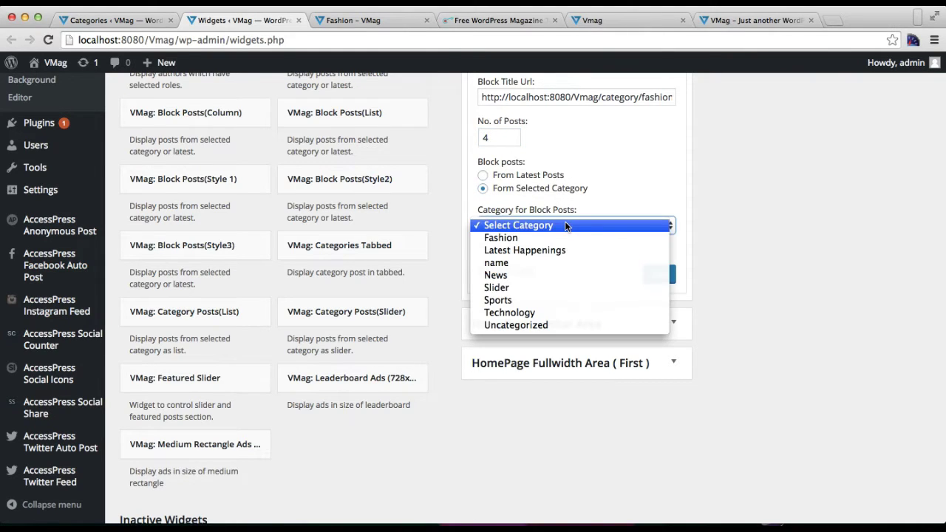
{"action": "left_click", "coordinate": [536, 237]}
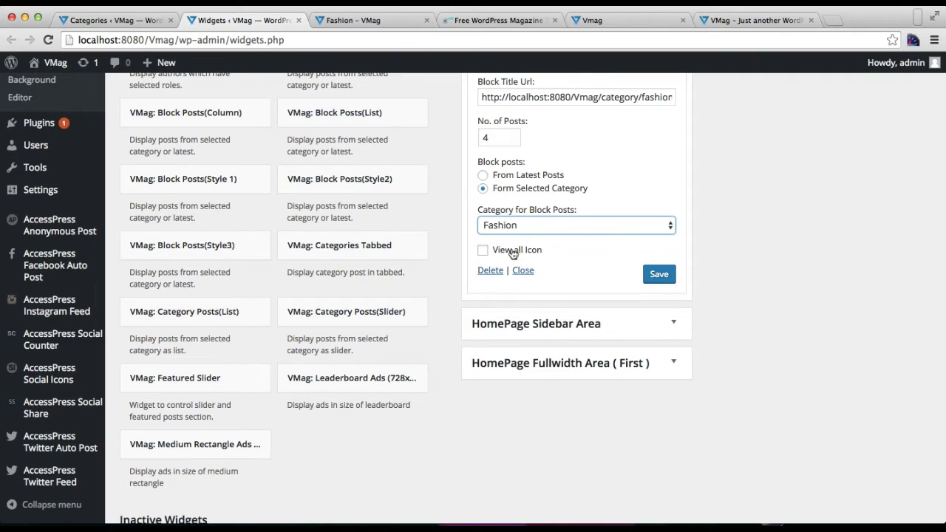
Enable the View all Icon for the Fashion block and save the widget.
{"action": "scroll", "coordinate": [551, 255], "scroll_direction": "down", "scroll_amount": 1}
{"action": "scroll", "coordinate": [553, 256], "scroll_direction": "up", "scroll_amount": 1}
{"action": "left_click", "coordinate": [485, 213]}
{"action": "left_click", "coordinate": [669, 239]}
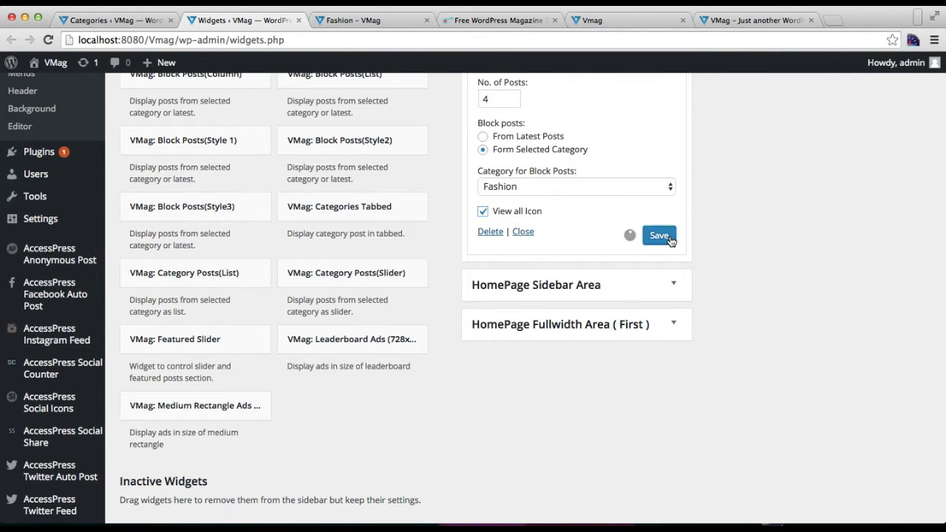
Close the Fashion category page, open the local site's homepage in a new tab and check the Fashion block.
{"action": "left_click", "coordinate": [367, 20]}
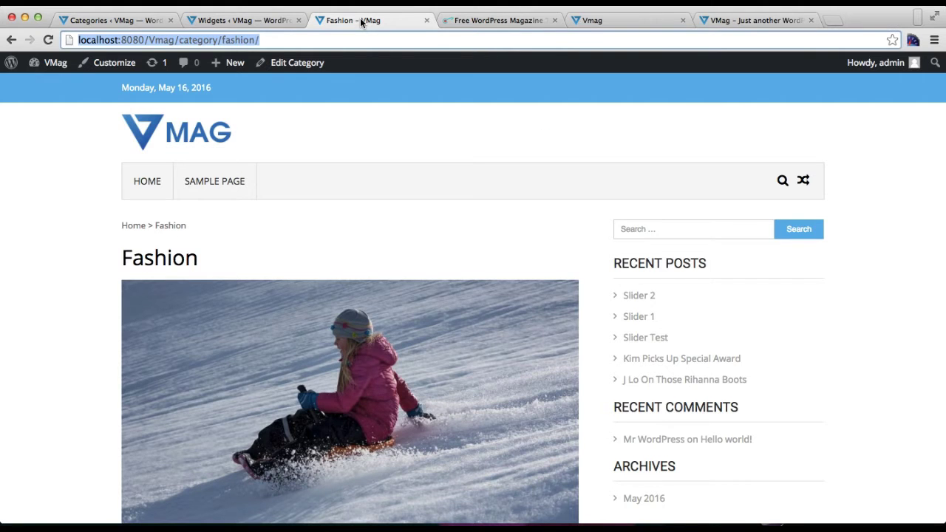
{"action": "left_click", "coordinate": [427, 21]}
{"action": "mouse_move", "coordinate": [44, 65]}
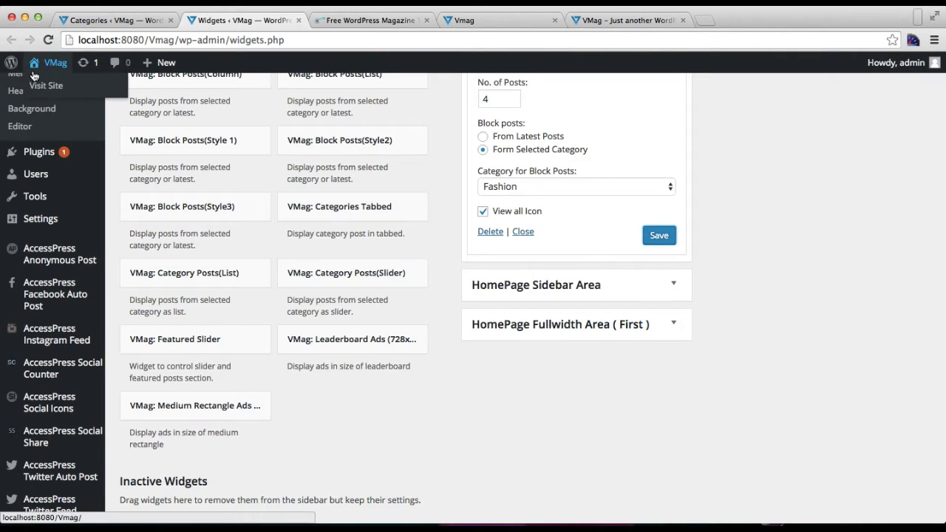
{"action": "right_click", "coordinate": [42, 89]}
{"action": "left_click", "coordinate": [61, 95]}
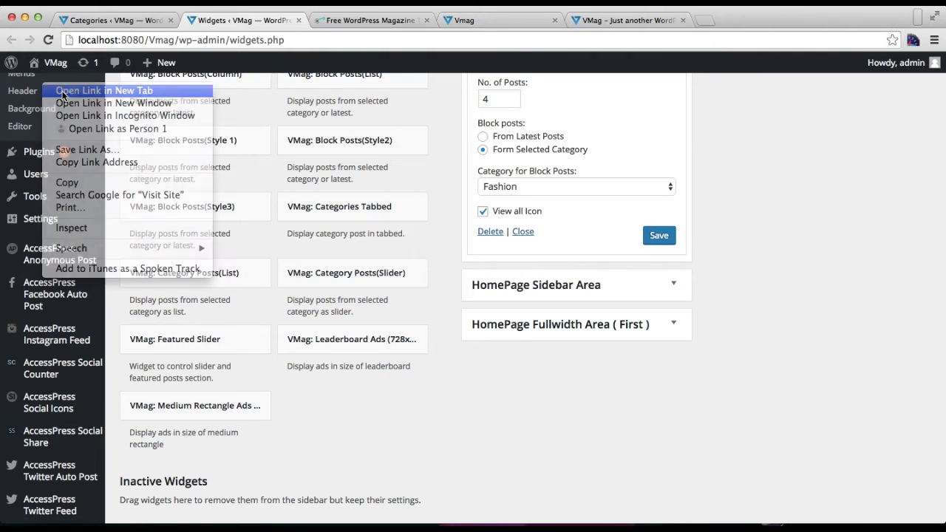
{"action": "left_click", "coordinate": [344, 22]}
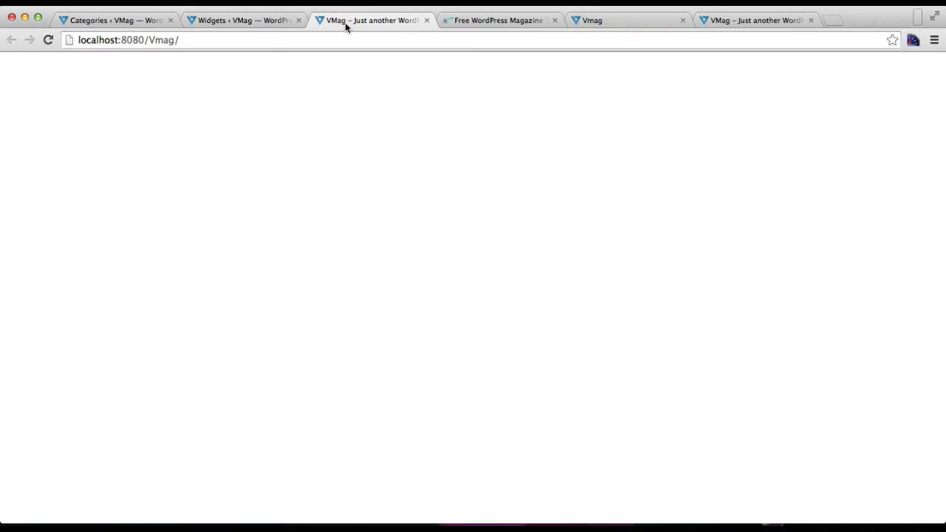
{"action": "scroll", "coordinate": [513, 413], "scroll_direction": "down", "scroll_amount": 6}
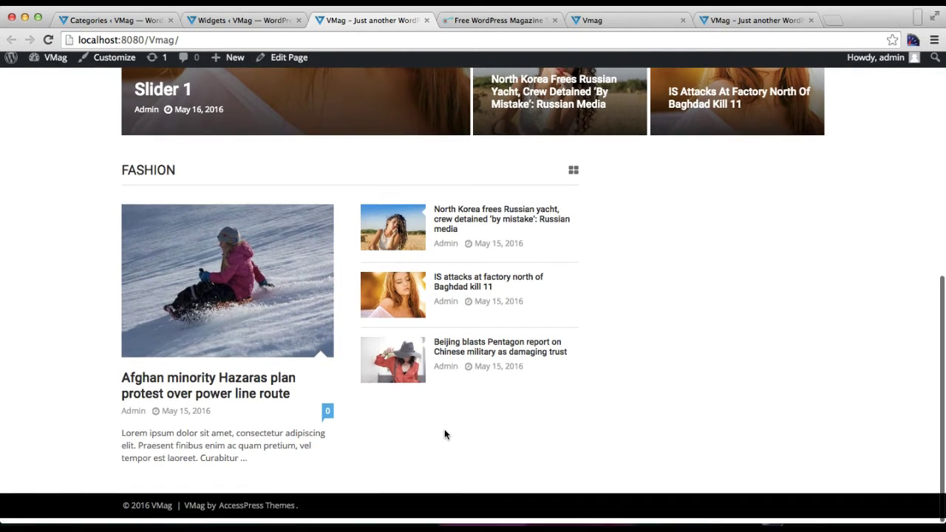
Examine the layout of the Lifestyle block below World News on the VMag demo site.
{"action": "left_click", "coordinate": [750, 22]}
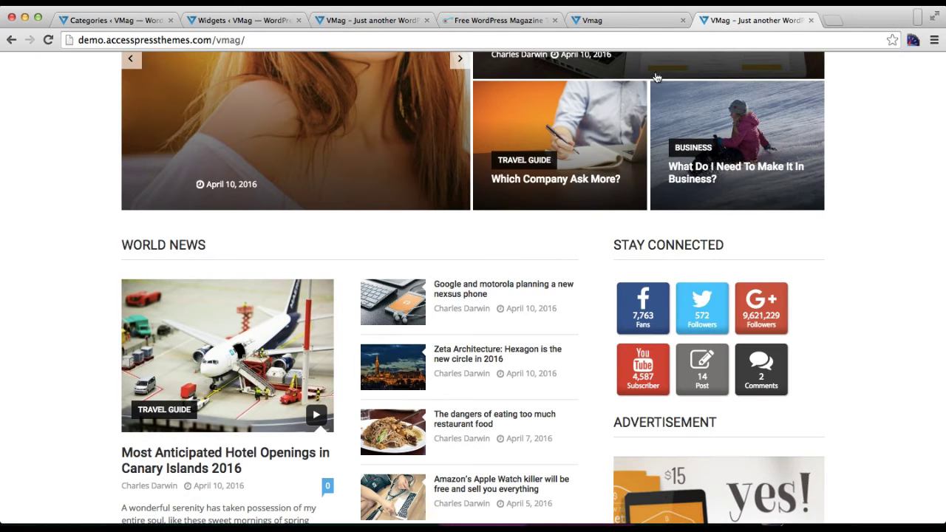
{"action": "right_click", "coordinate": [449, 378]}
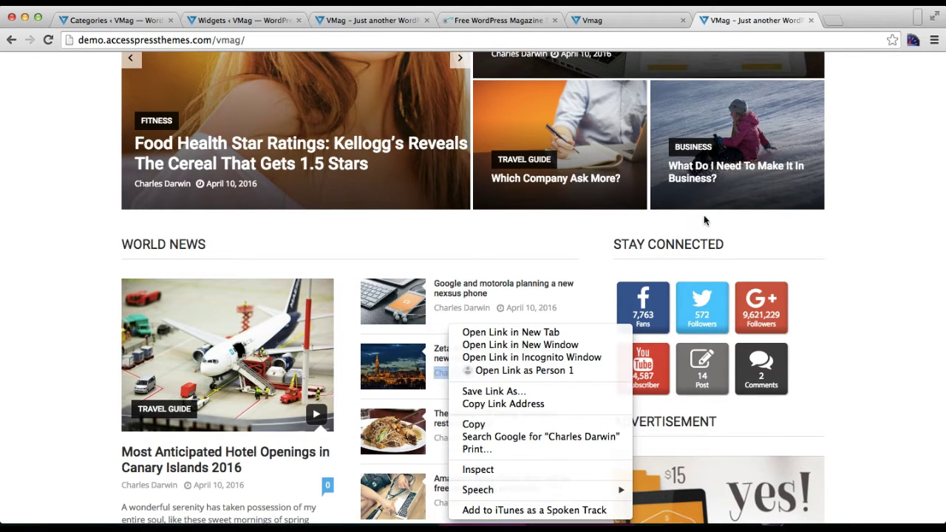
{"action": "left_click", "coordinate": [880, 245]}
{"action": "scroll", "coordinate": [473, 318], "scroll_direction": "down", "scroll_amount": 5}
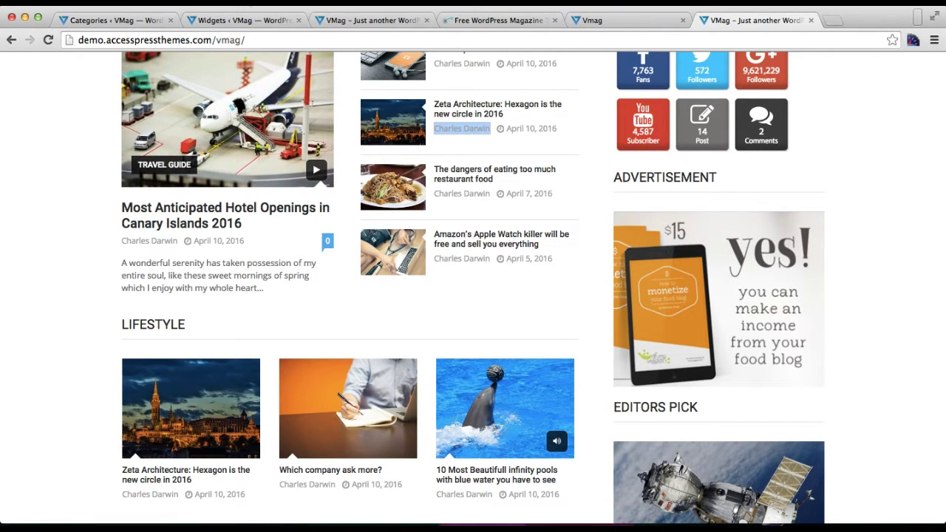
Return to the Widgets page, collapse the Block Posts(Style 1) widget and add VMag: Block Posts(Style2) to the HomePage Blocks Area.
{"action": "left_click", "coordinate": [244, 19]}
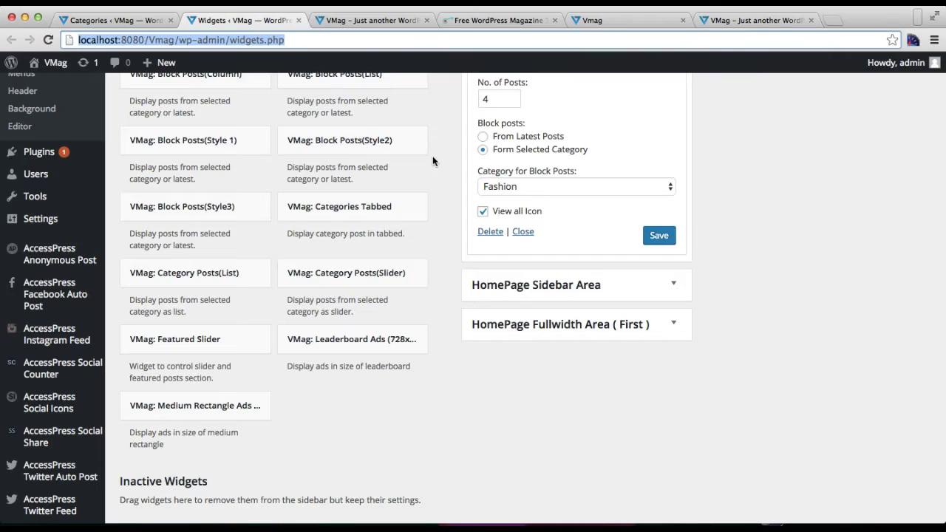
{"action": "left_click", "coordinate": [523, 231]}
{"action": "scroll", "coordinate": [634, 249], "scroll_direction": "up", "scroll_amount": 5}
{"action": "scroll", "coordinate": [634, 249], "scroll_direction": "up", "scroll_amount": 1}
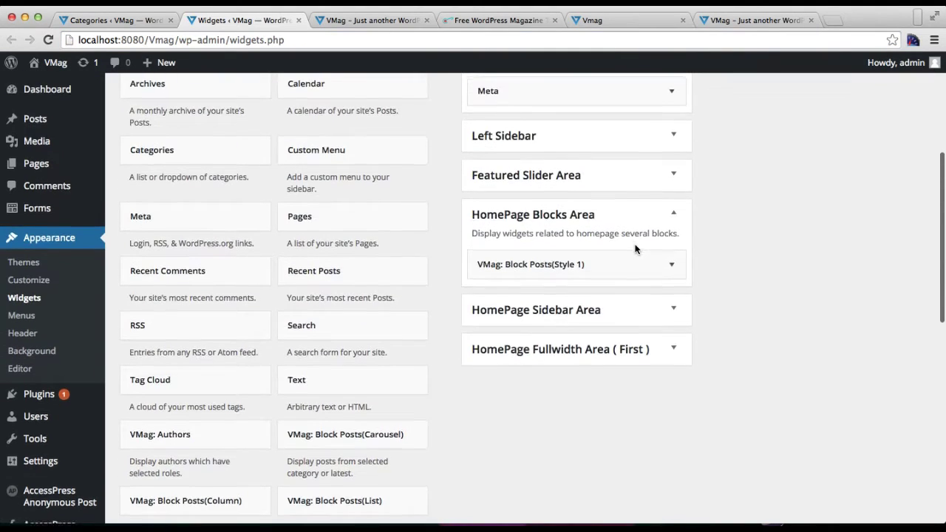
{"action": "scroll", "coordinate": [635, 249], "scroll_direction": "down", "scroll_amount": 5}
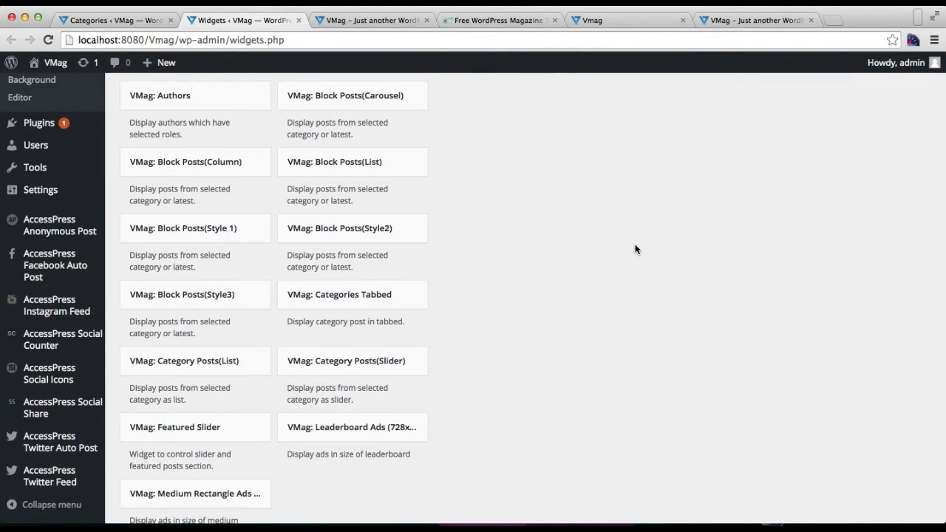
{"action": "left_click", "coordinate": [343, 236]}
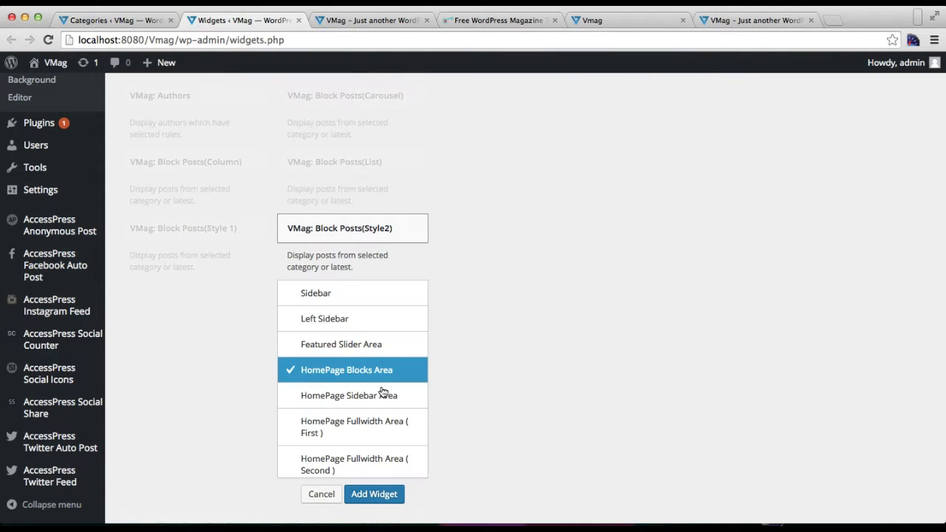
{"action": "left_click", "coordinate": [388, 488]}
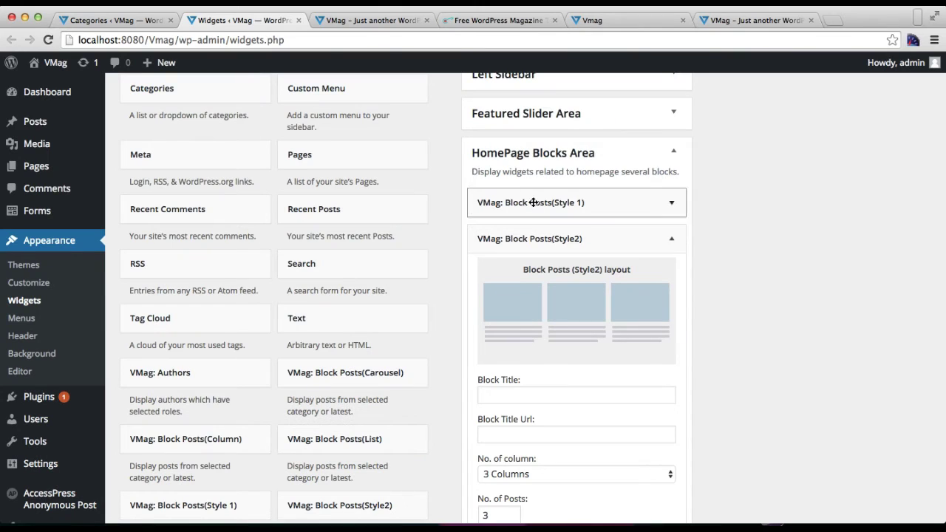
Set the Block Title of the Block Posts(Style2) widget to Technology.
{"action": "scroll", "coordinate": [571, 272], "scroll_direction": "down", "scroll_amount": 3}
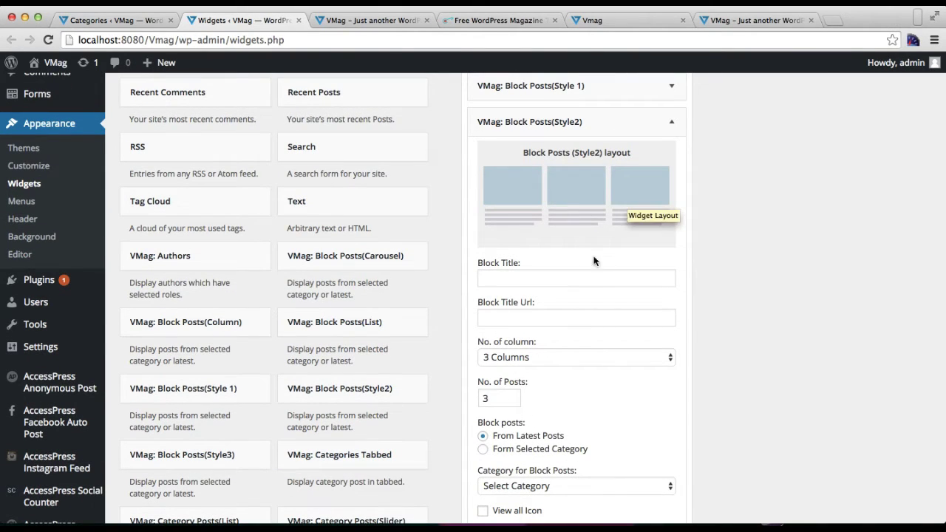
{"action": "left_click", "coordinate": [558, 278]}
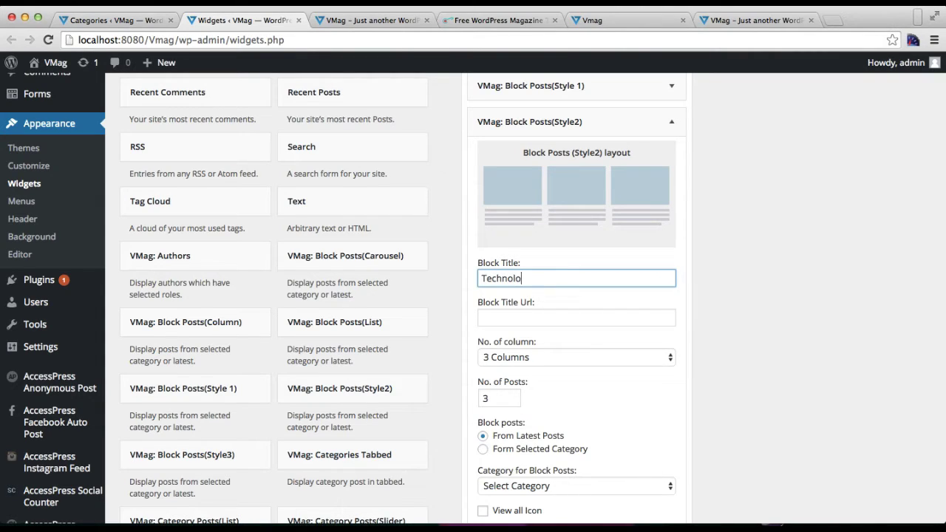
{"action": "scroll", "coordinate": [532, 289], "scroll_direction": "down", "scroll_amount": 2}
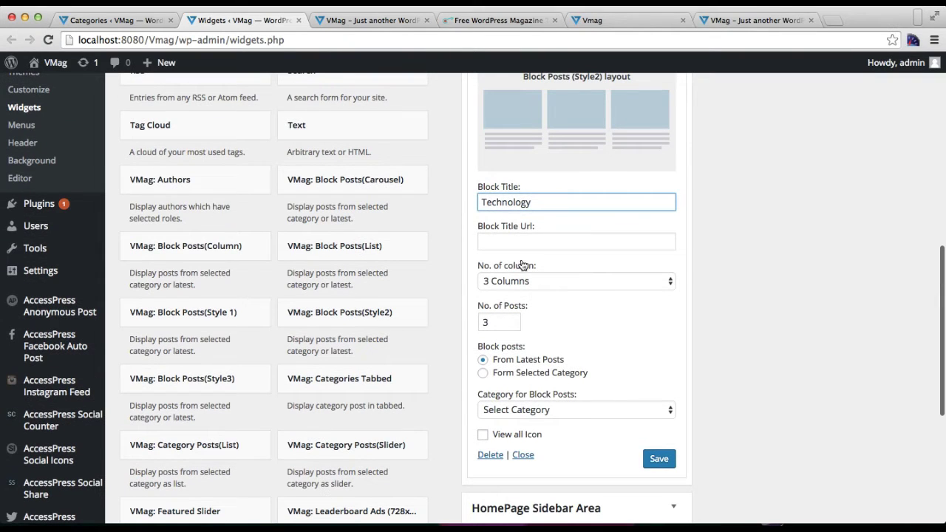
Open the post Categories page in a new tab, view the Technology category and copy its page address.
{"action": "left_click", "coordinate": [509, 241]}
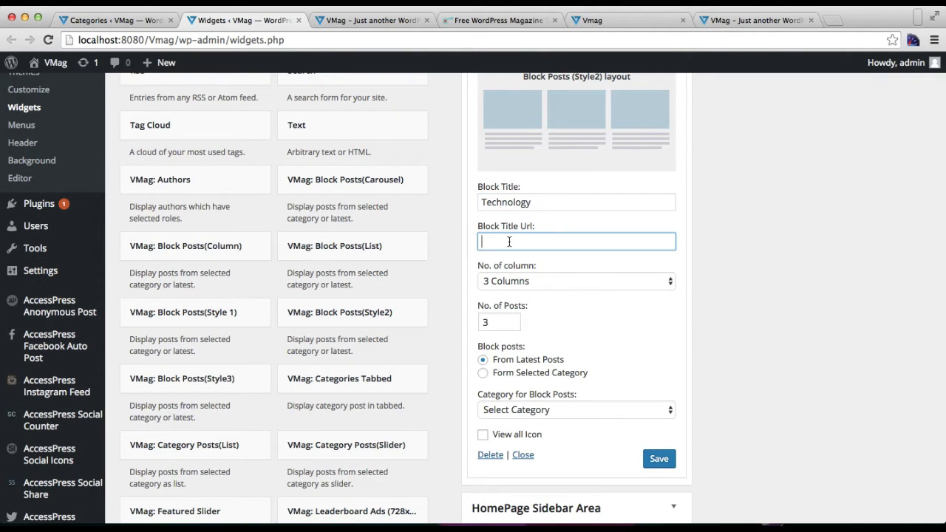
{"action": "scroll", "coordinate": [144, 184], "scroll_direction": "up", "scroll_amount": 5}
{"action": "mouse_move", "coordinate": [55, 124]}
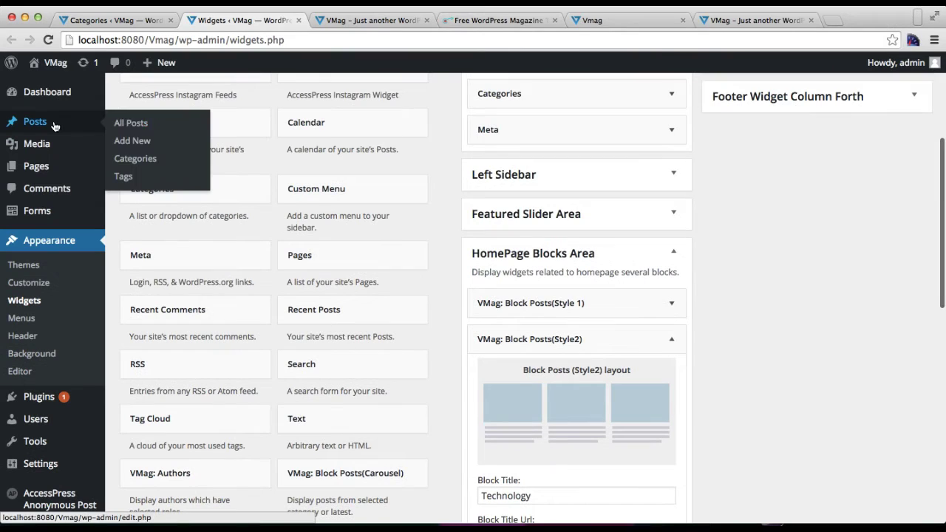
{"action": "right_click", "coordinate": [133, 158]}
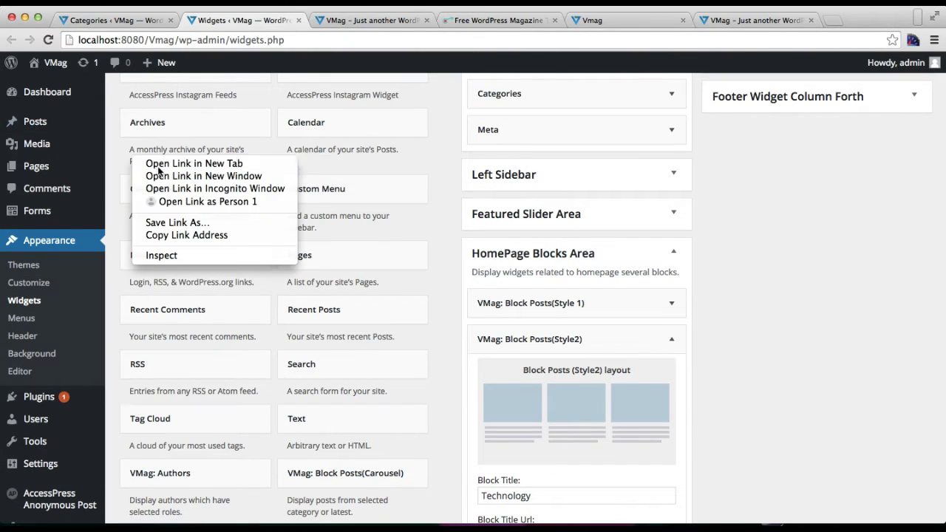
{"action": "left_click", "coordinate": [196, 161]}
{"action": "left_click", "coordinate": [338, 20]}
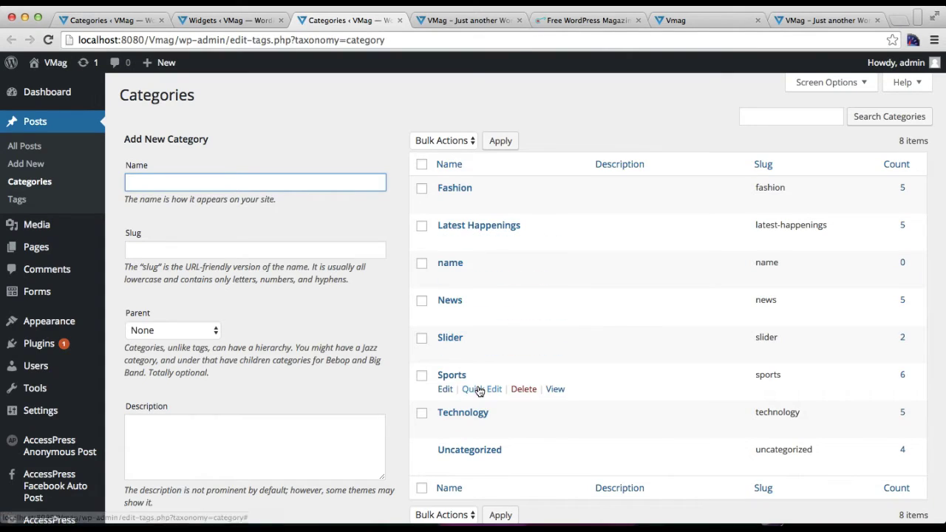
{"action": "left_click", "coordinate": [554, 427]}
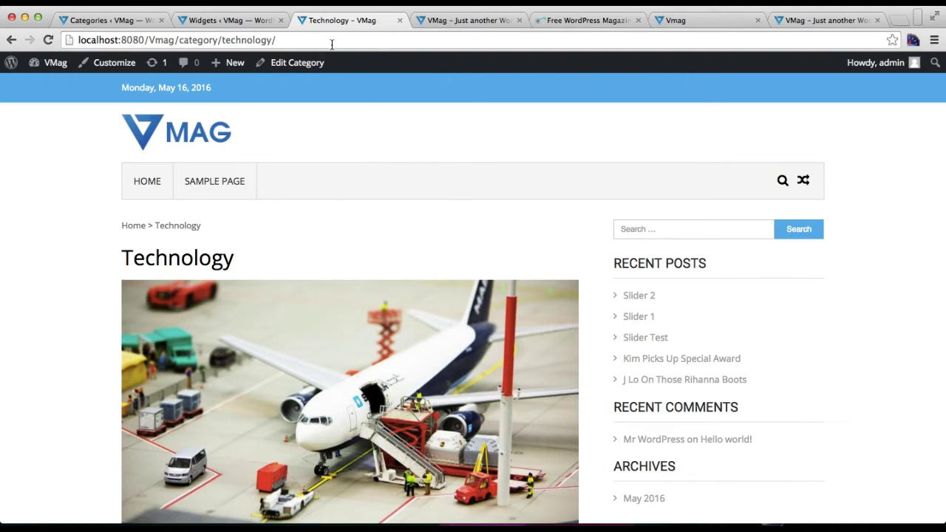
{"action": "left_click", "coordinate": [331, 41]}
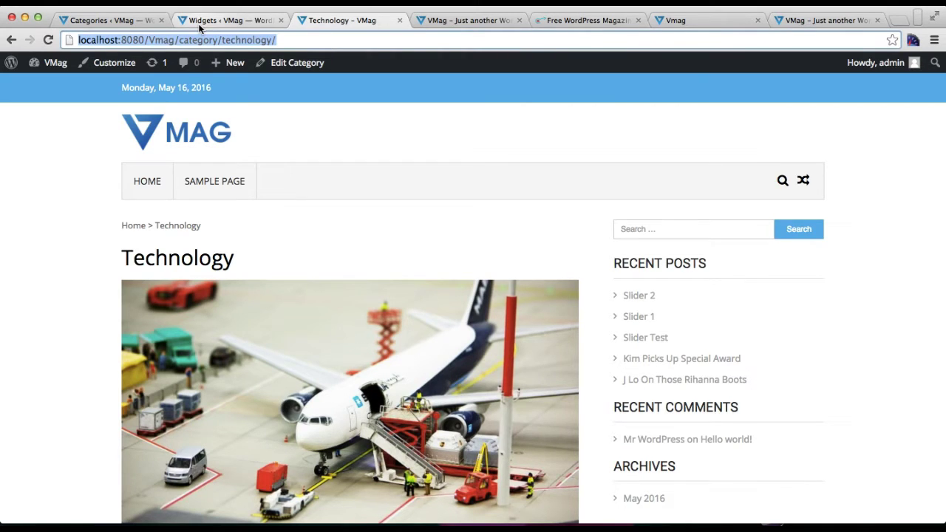
{"action": "left_click", "coordinate": [230, 20]}
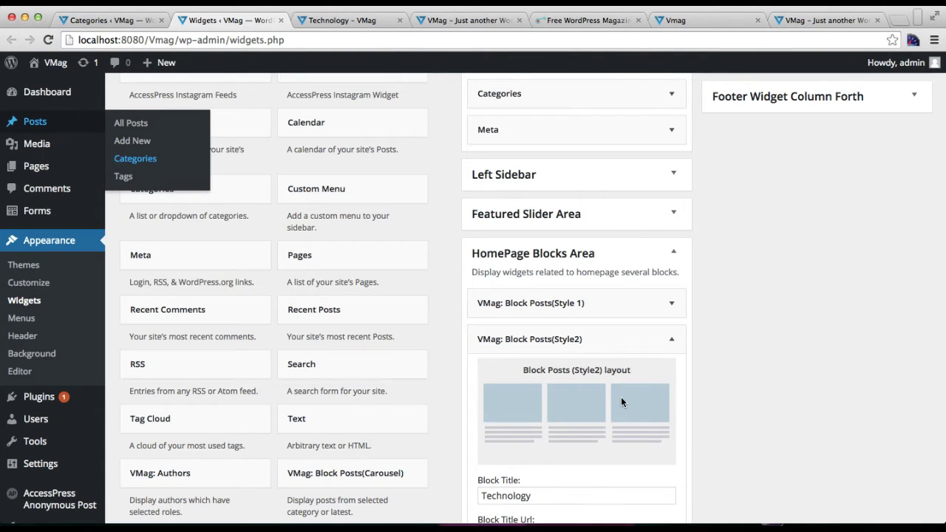
{"action": "scroll", "coordinate": [590, 373], "scroll_direction": "down", "scroll_amount": 5}
{"action": "left_click", "coordinate": [584, 299]}
{"action": "key", "text": "super+v"}
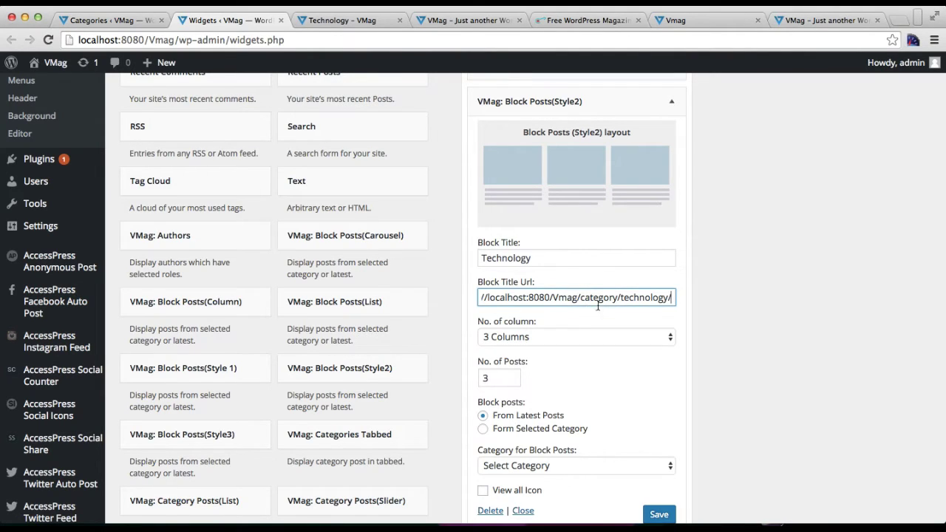
Source the Style2 block's posts from the selected category Technology and save the widget.
{"action": "scroll", "coordinate": [599, 305], "scroll_direction": "down", "scroll_amount": 3}
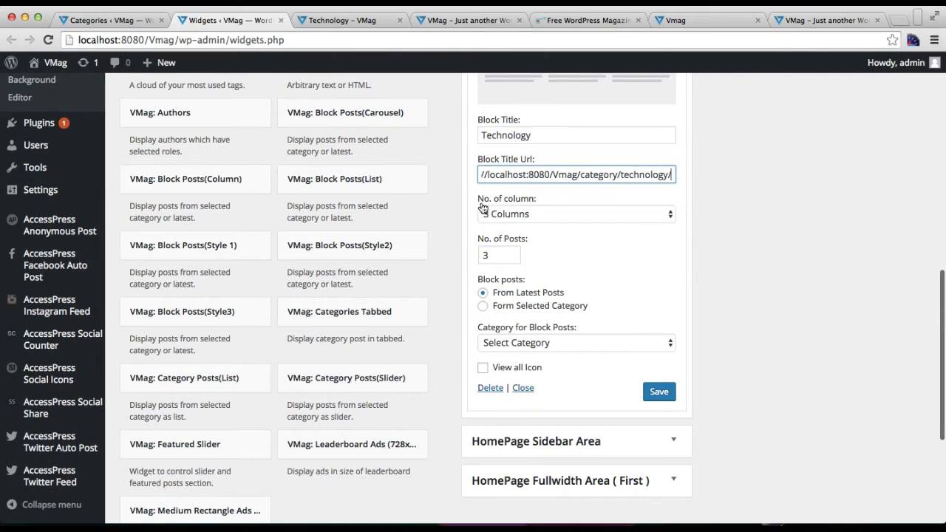
{"action": "scroll", "coordinate": [559, 207], "scroll_direction": "up", "scroll_amount": 5}
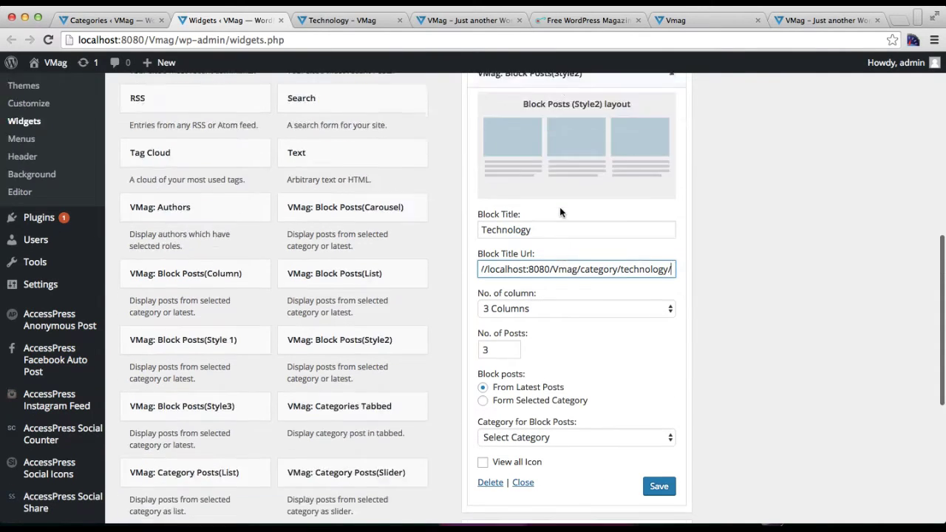
{"action": "scroll", "coordinate": [540, 199], "scroll_direction": "down", "scroll_amount": 1}
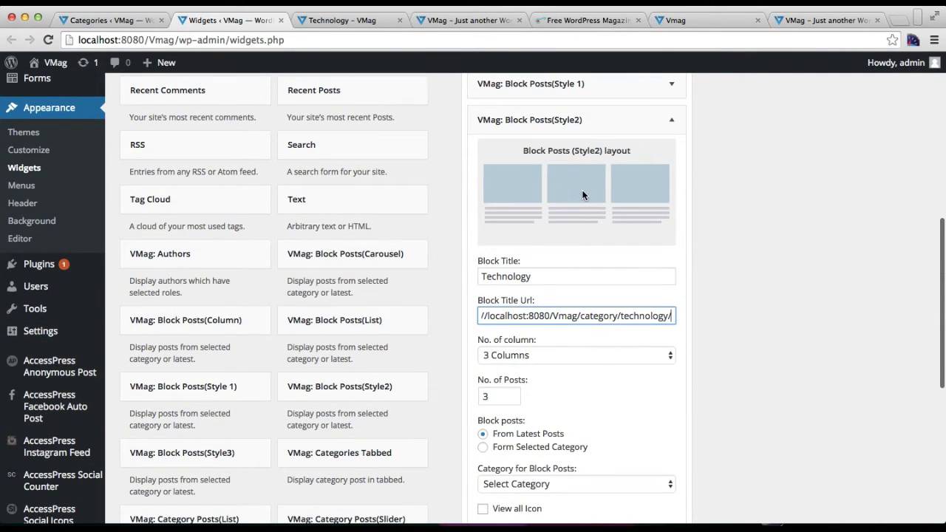
{"action": "scroll", "coordinate": [608, 300], "scroll_direction": "down", "scroll_amount": 3}
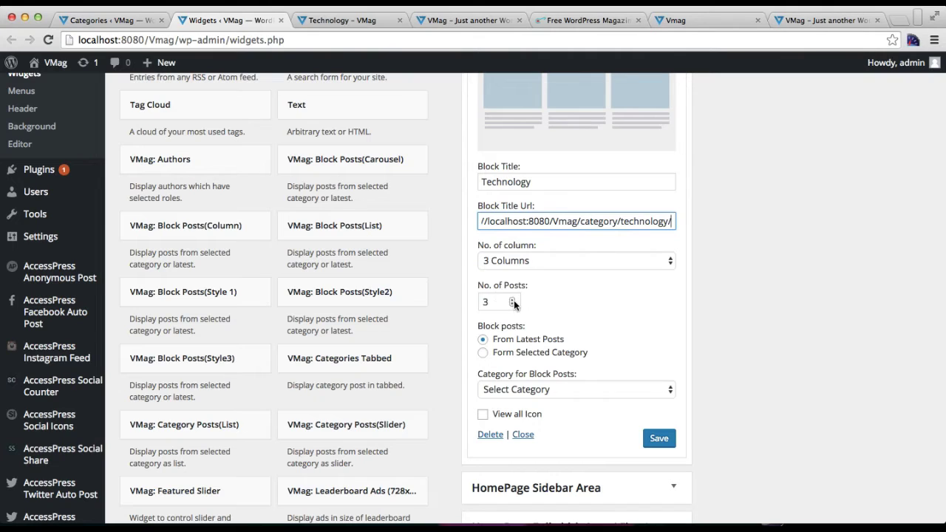
{"action": "scroll", "coordinate": [584, 325], "scroll_direction": "down", "scroll_amount": 3}
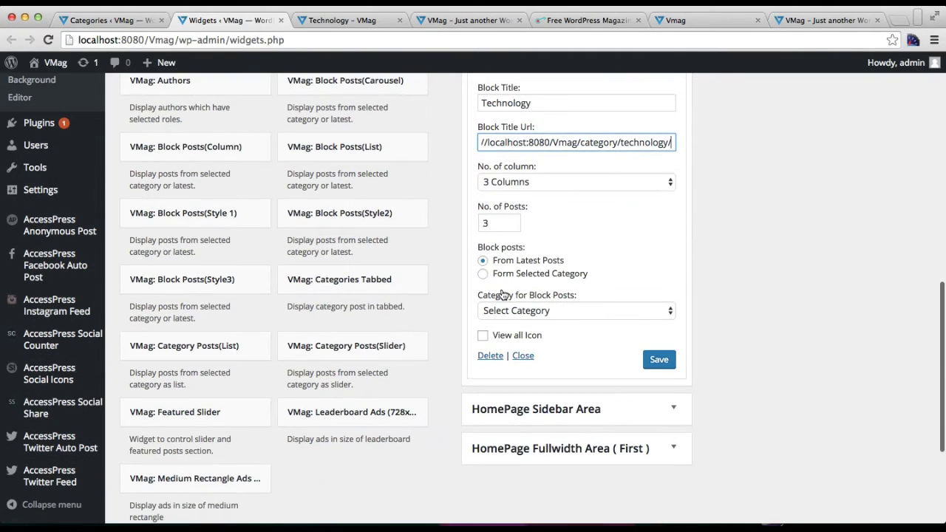
{"action": "left_click", "coordinate": [482, 274]}
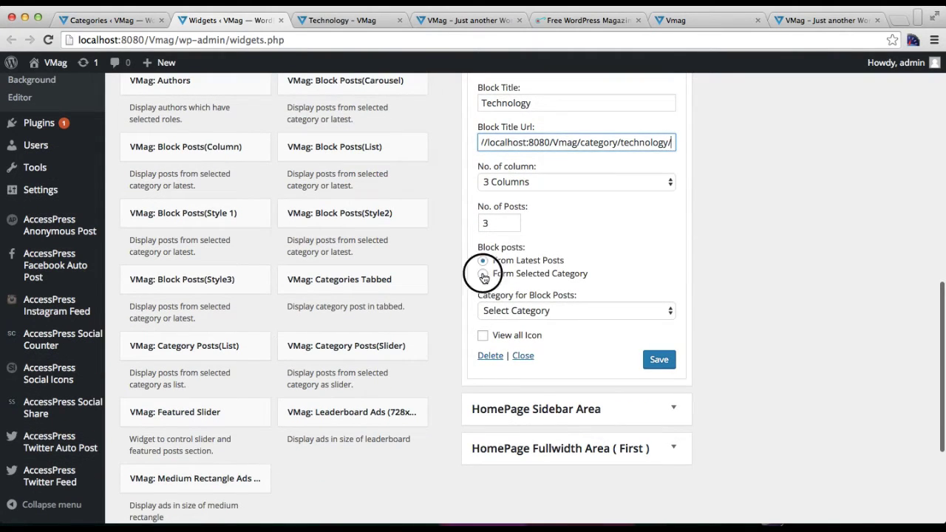
{"action": "left_click", "coordinate": [547, 311]}
{"action": "left_click", "coordinate": [509, 398]}
{"action": "left_click", "coordinate": [665, 368]}
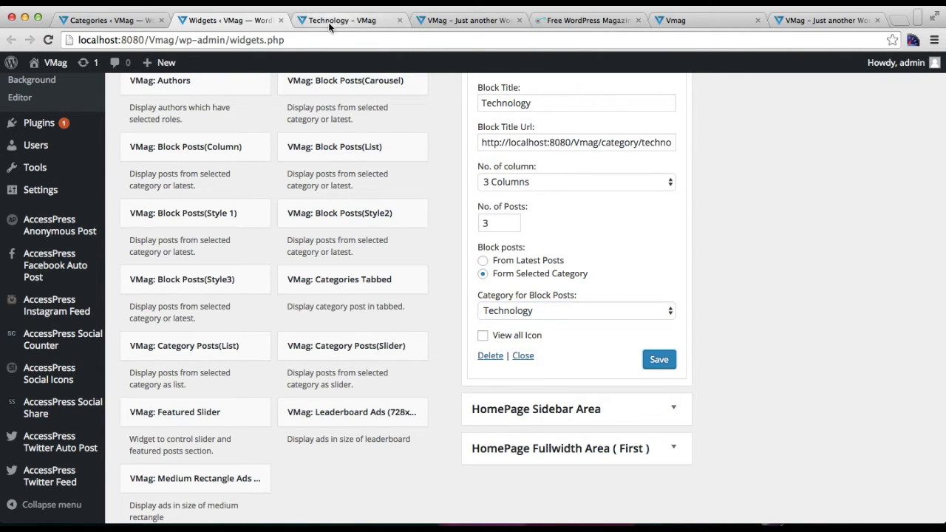
Reload the local site's homepage and check the Technology block beneath the Fashion block.
{"action": "left_click", "coordinate": [457, 20]}
{"action": "left_click", "coordinate": [455, 39]}
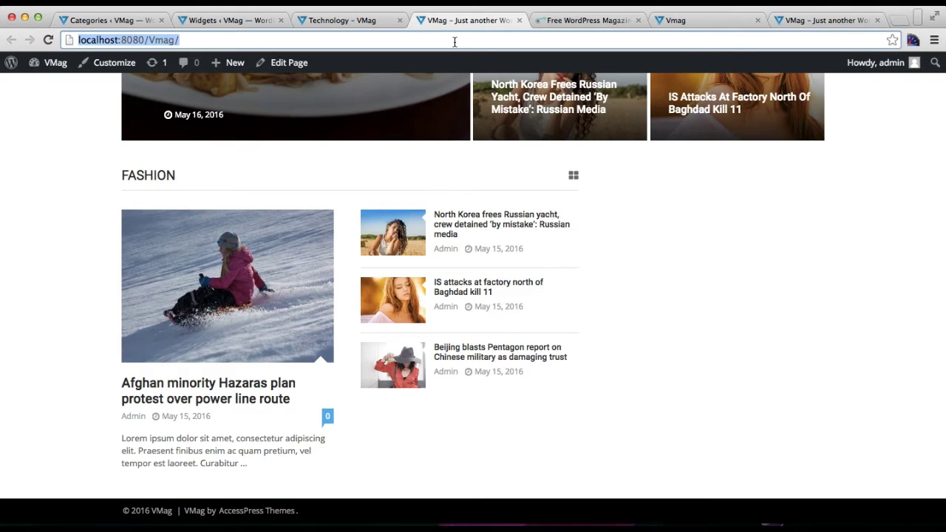
{"action": "key", "text": "Return"}
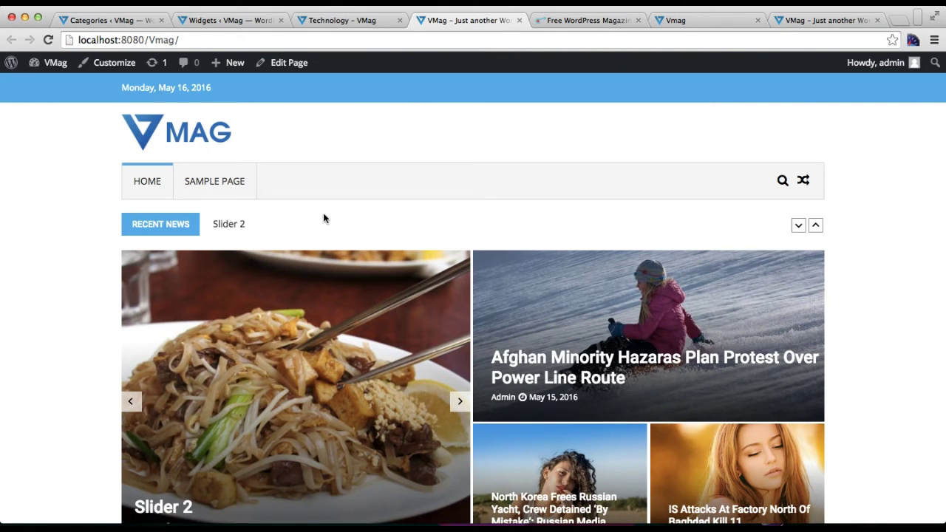
{"action": "scroll", "coordinate": [496, 372], "scroll_direction": "down", "scroll_amount": 15}
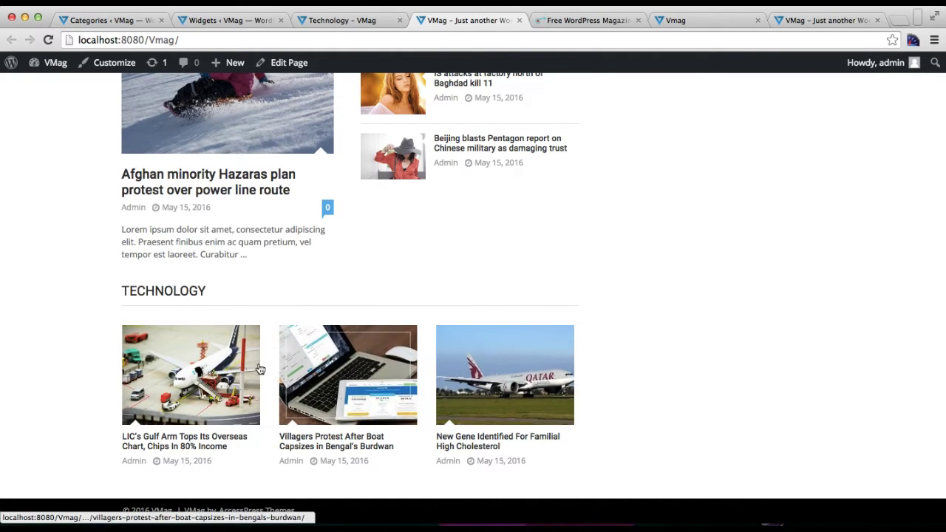
Collapse the Block Posts(Style2) widget on the Widgets page and add a VMag: Block Posts(List) widget to the HomePage Blocks Area.
{"action": "left_click", "coordinate": [184, 24]}
{"action": "left_click", "coordinate": [523, 355]}
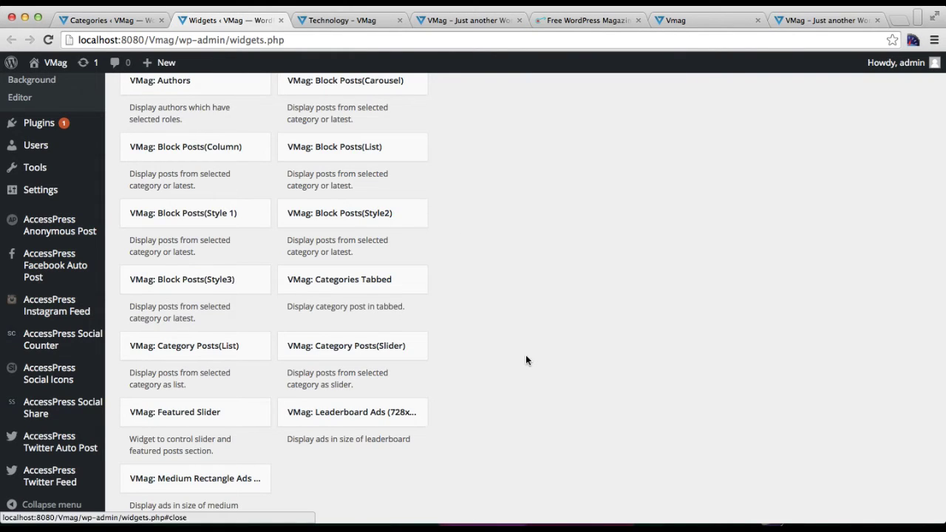
{"action": "scroll", "coordinate": [520, 324], "scroll_direction": "up", "scroll_amount": 5}
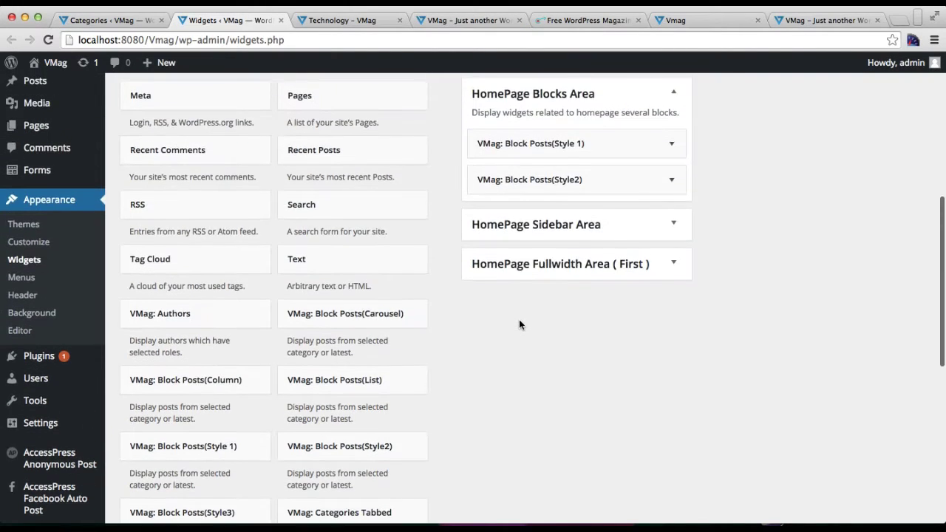
{"action": "scroll", "coordinate": [521, 325], "scroll_direction": "down", "scroll_amount": 1}
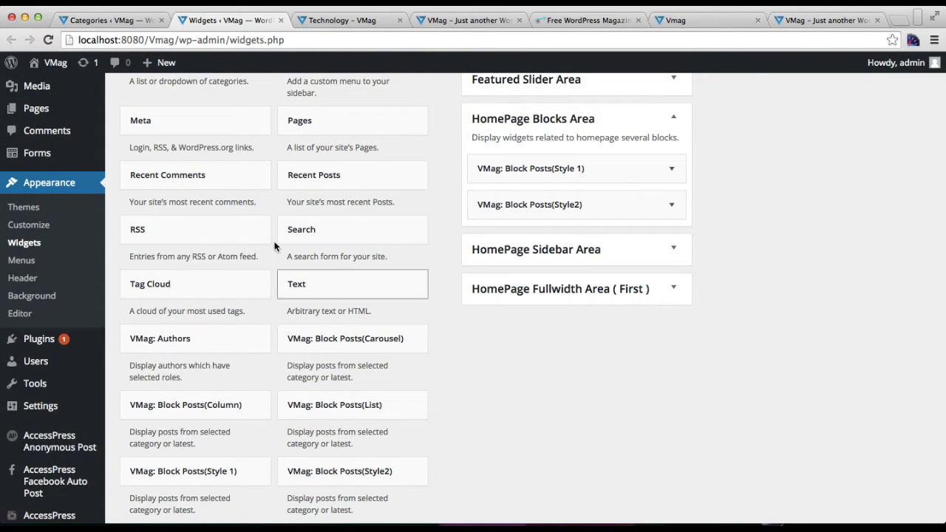
{"action": "left_click", "coordinate": [360, 412]}
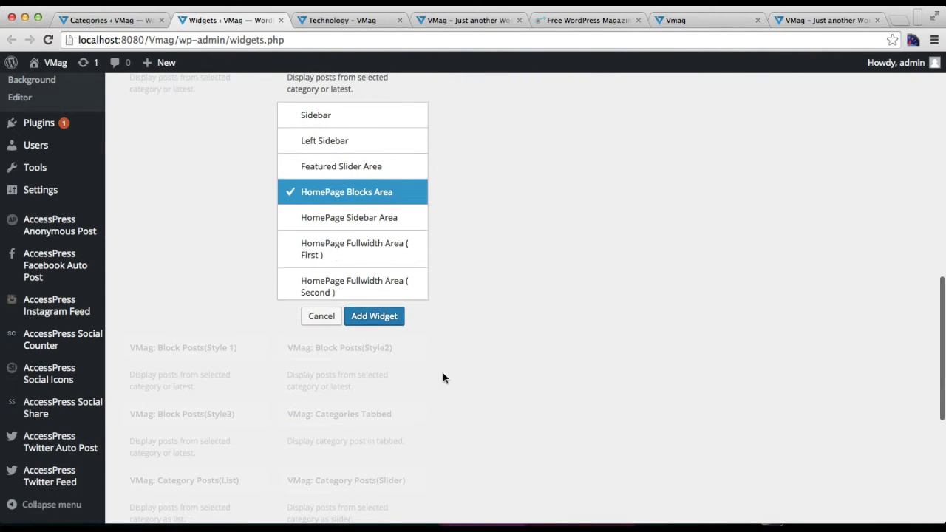
{"action": "left_click", "coordinate": [372, 315]}
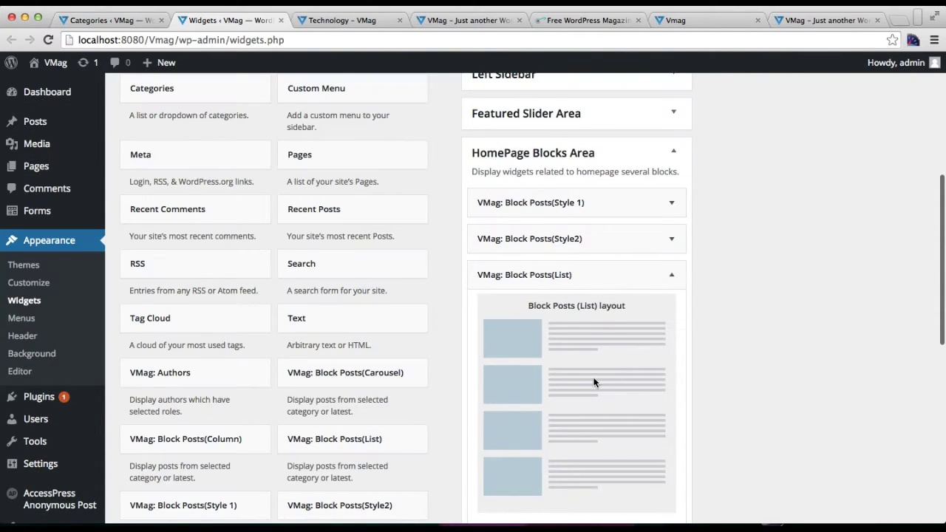
Enter News as the Block Title of the Block Posts(List) widget.
{"action": "scroll", "coordinate": [594, 382], "scroll_direction": "down", "scroll_amount": 3}
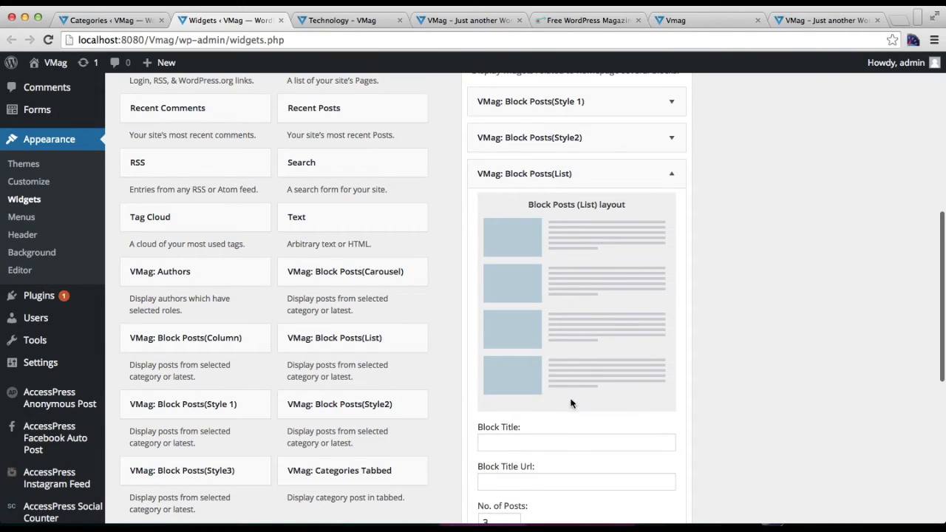
{"action": "scroll", "coordinate": [578, 348], "scroll_direction": "down", "scroll_amount": 6}
{"action": "left_click", "coordinate": [544, 246]}
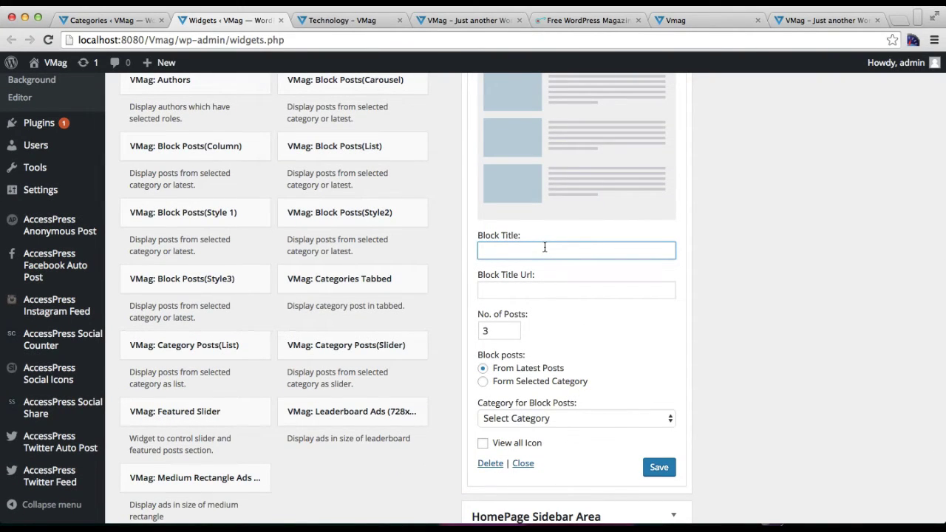
{"action": "left_click", "coordinate": [606, 423]}
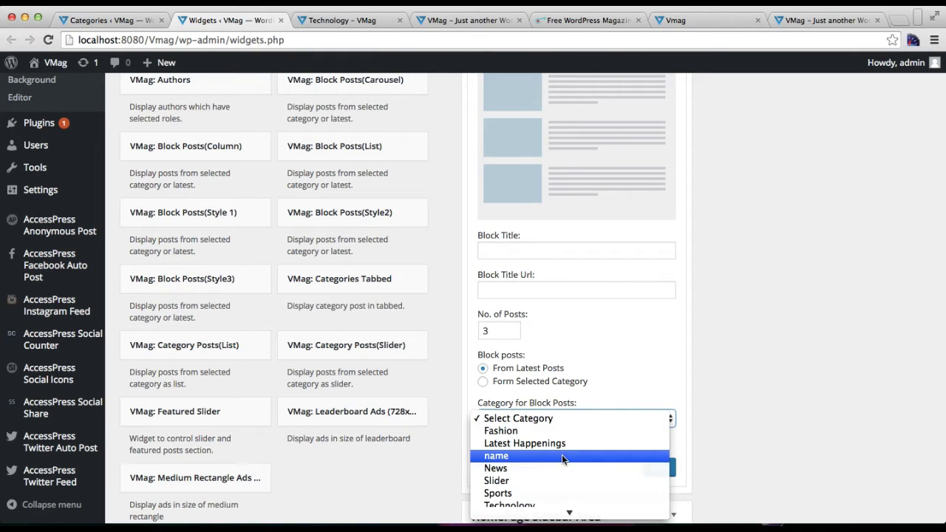
{"action": "left_click", "coordinate": [609, 263]}
{"action": "left_click", "coordinate": [602, 253]}
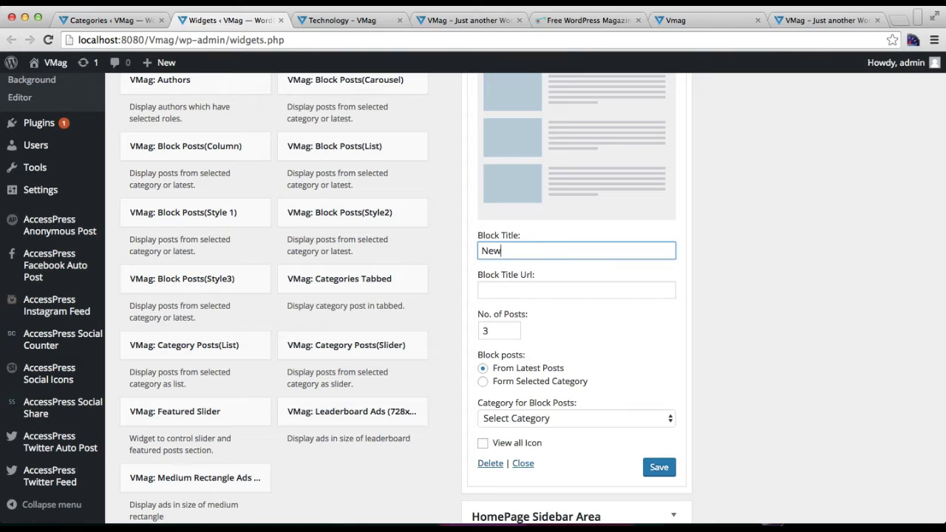
Go back from the Technology category page to the Categories list and open the News category's page in a new tab.
{"action": "left_click", "coordinate": [563, 289]}
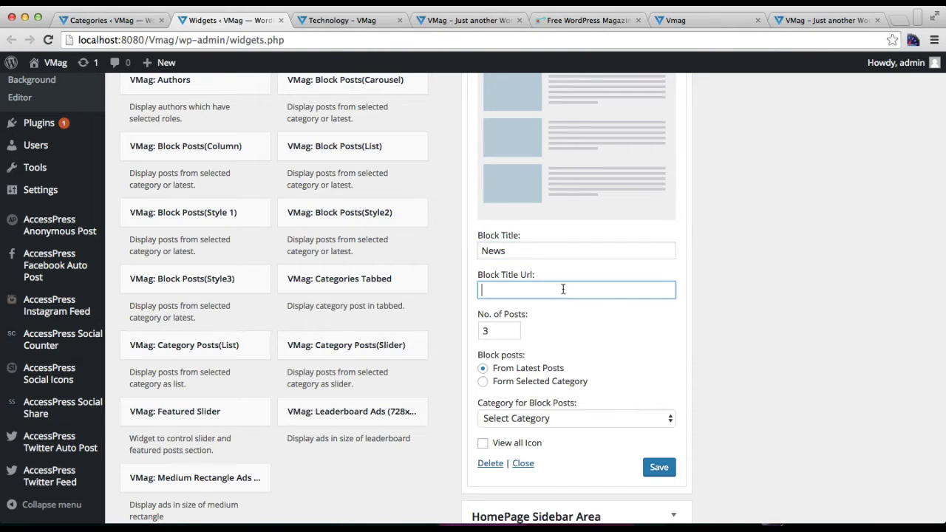
{"action": "left_click", "coordinate": [356, 25]}
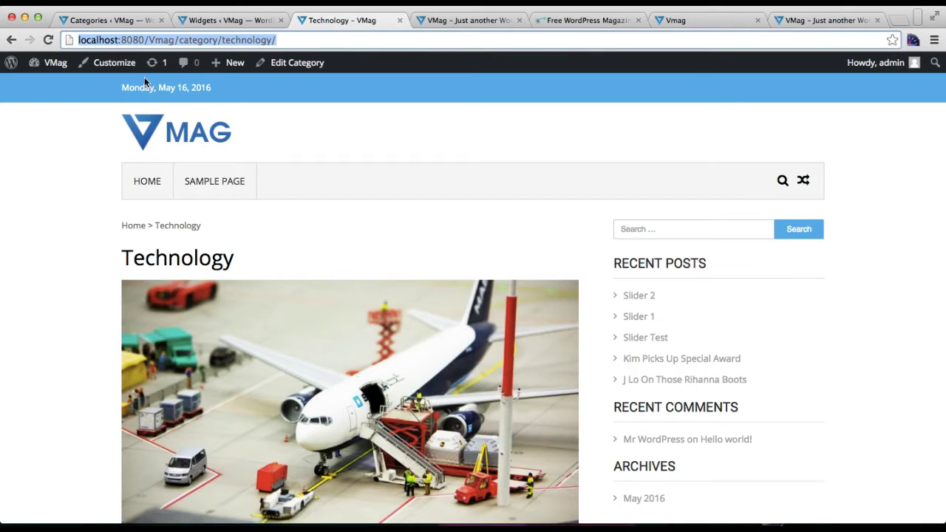
{"action": "left_click", "coordinate": [11, 42]}
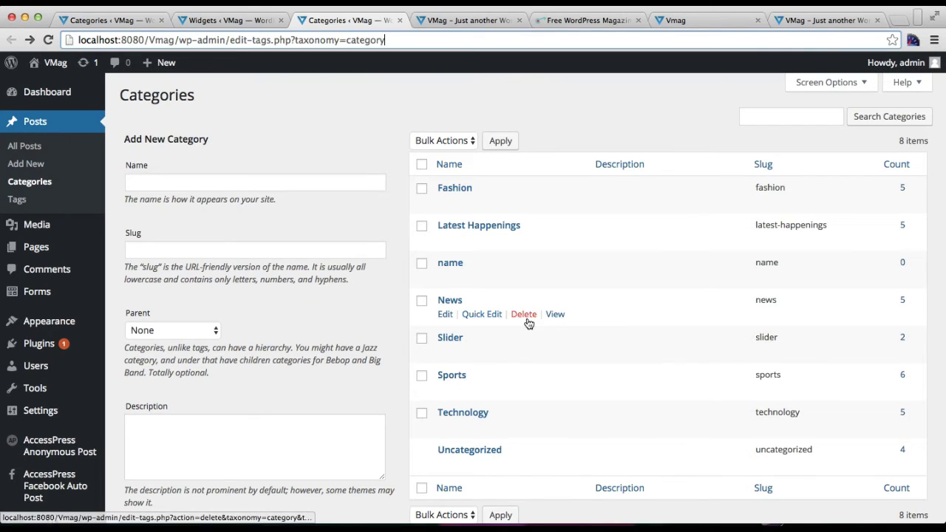
{"action": "right_click", "coordinate": [556, 317]}
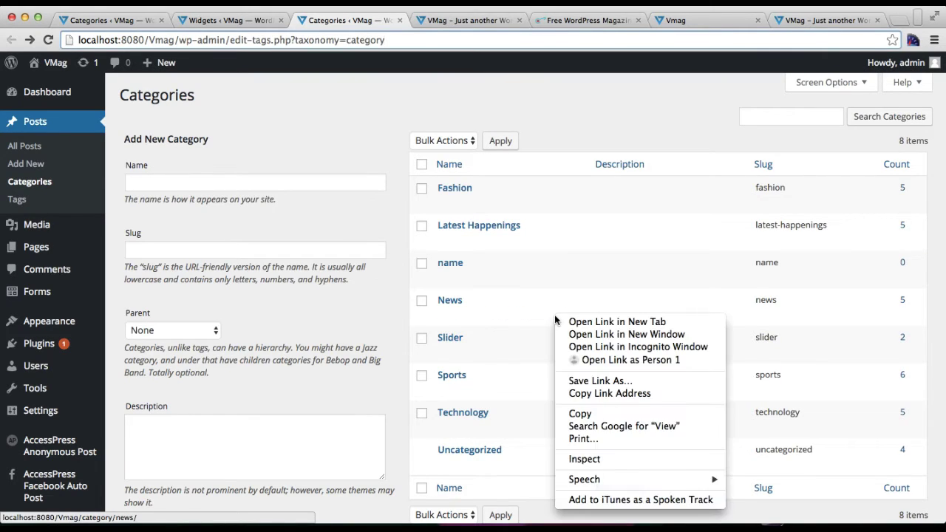
{"action": "left_click", "coordinate": [584, 321]}
{"action": "left_click", "coordinate": [396, 20]}
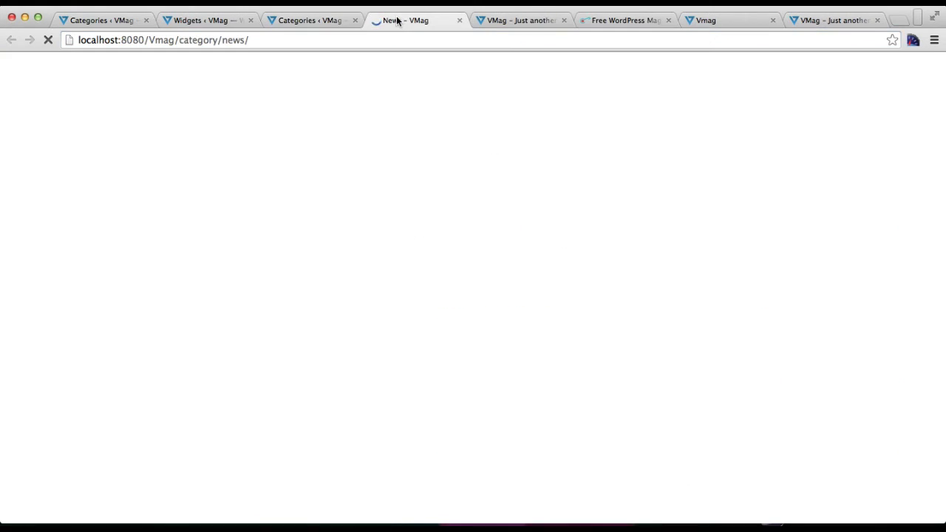
{"action": "left_click", "coordinate": [378, 43]}
{"action": "key", "text": "ctrl+c"}
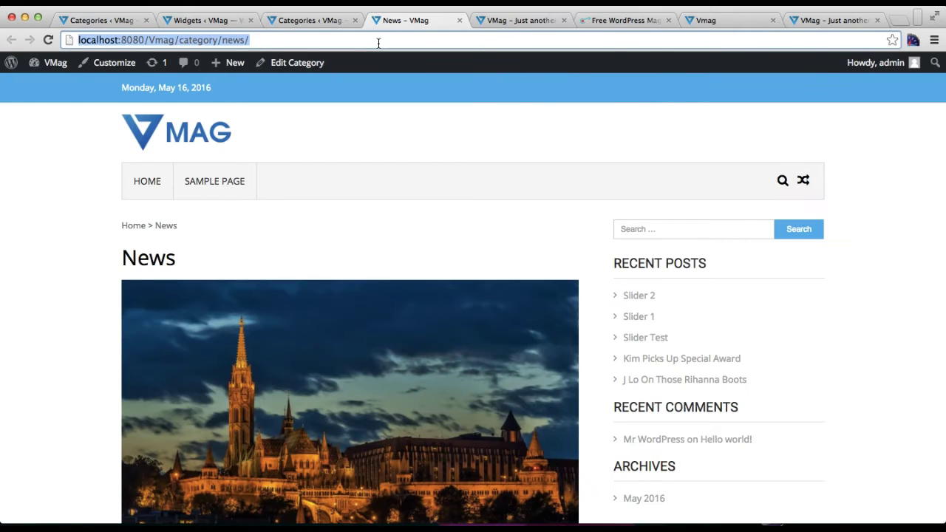
{"action": "left_click", "coordinate": [200, 21]}
{"action": "key", "text": "ctrl+v"}
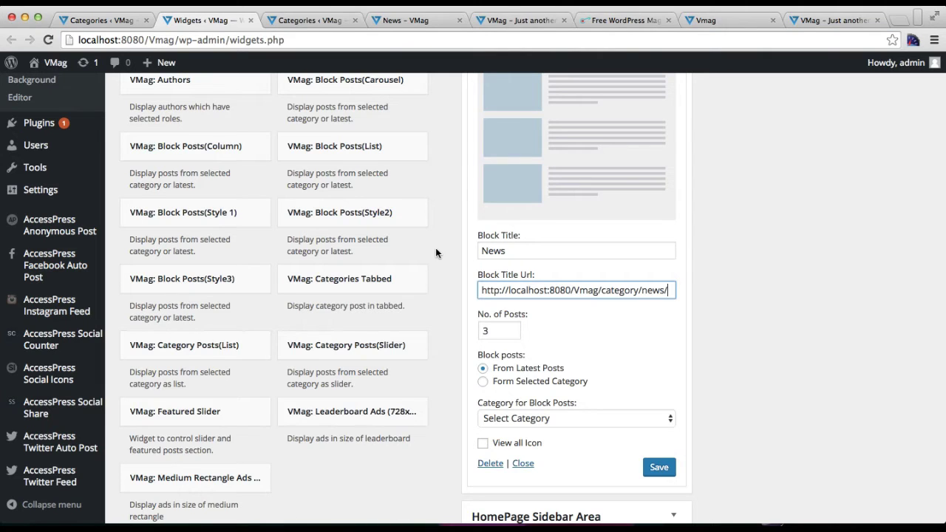
Source the List block's posts from the selected category News and save the widget.
{"action": "scroll", "coordinate": [436, 253], "scroll_direction": "down", "scroll_amount": 5}
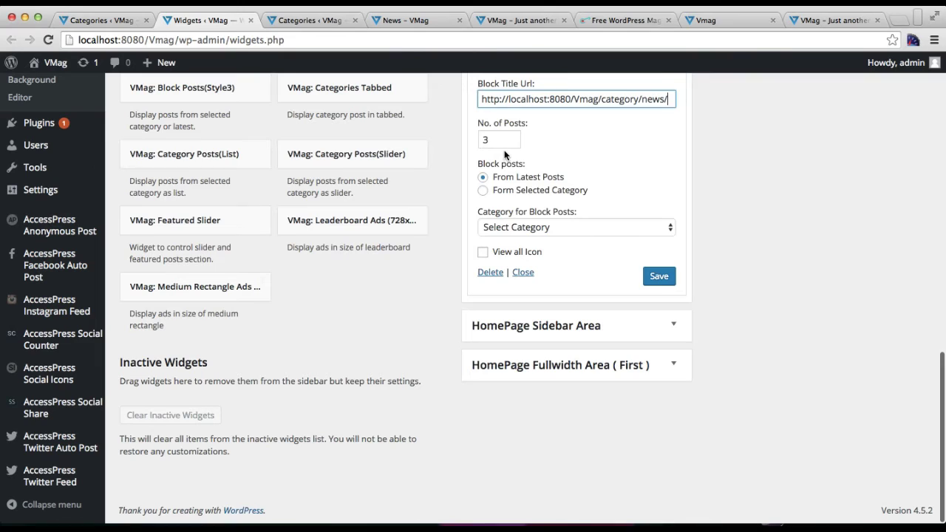
{"action": "left_click", "coordinate": [485, 191]}
{"action": "left_click", "coordinate": [522, 227]}
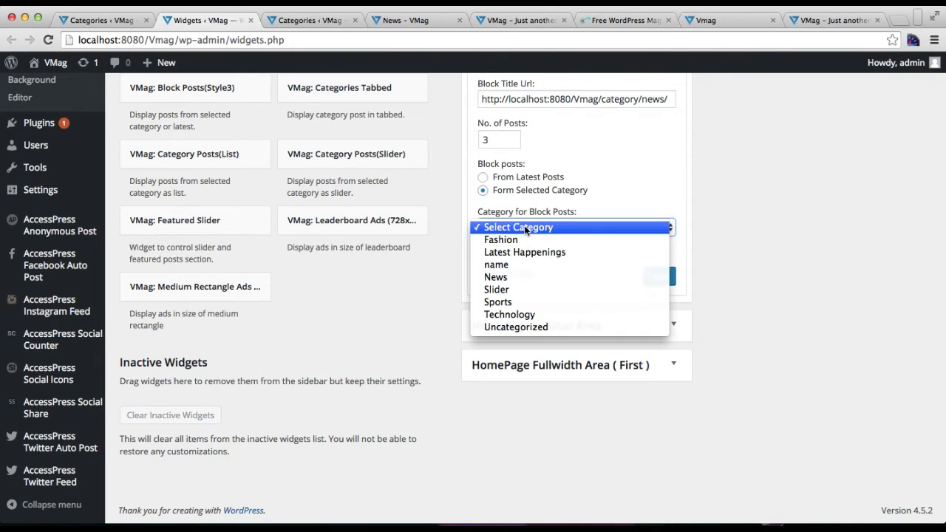
{"action": "left_click", "coordinate": [510, 277]}
{"action": "left_click", "coordinate": [658, 276]}
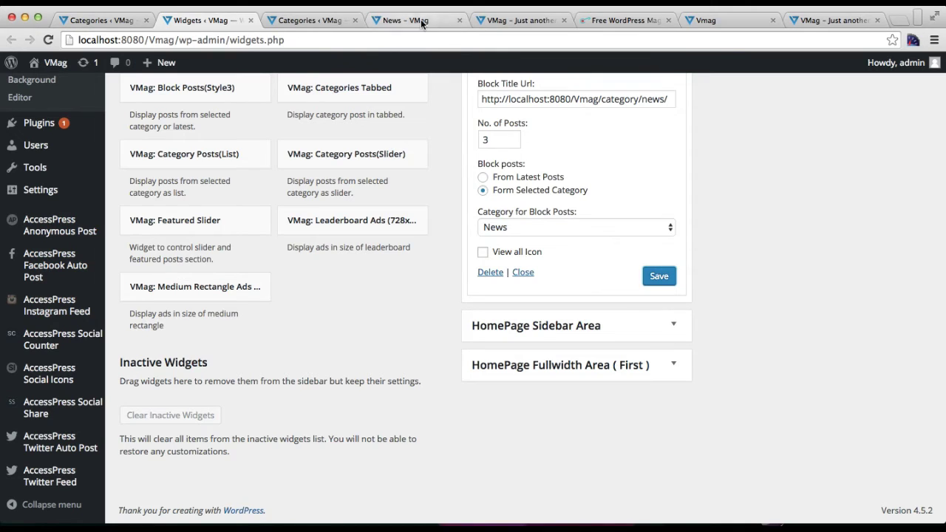
Close the News category page, reload the local site's homepage and check the News block beneath the Technology block.
{"action": "left_click", "coordinate": [422, 22]}
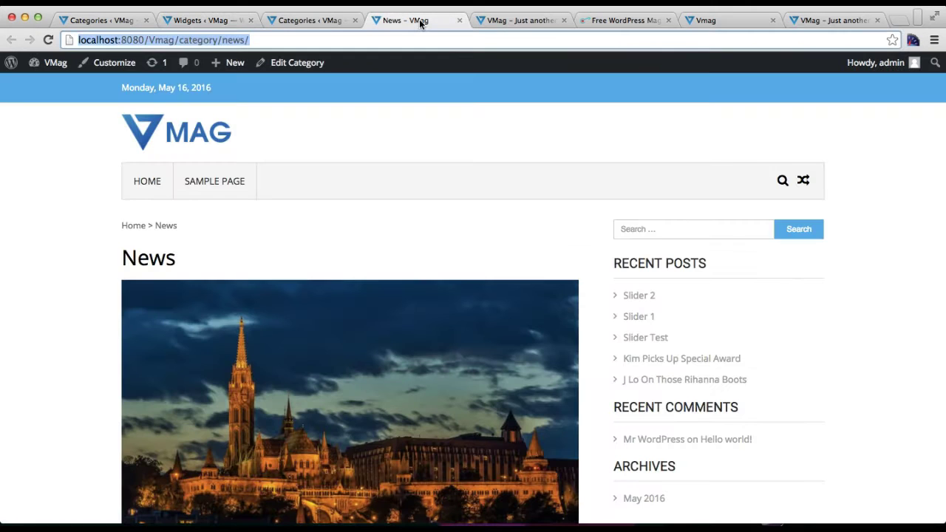
{"action": "left_click", "coordinate": [459, 21]}
{"action": "left_click", "coordinate": [442, 40]}
{"action": "key", "text": "Return"}
{"action": "scroll", "coordinate": [458, 239], "scroll_direction": "down", "scroll_amount": 20}
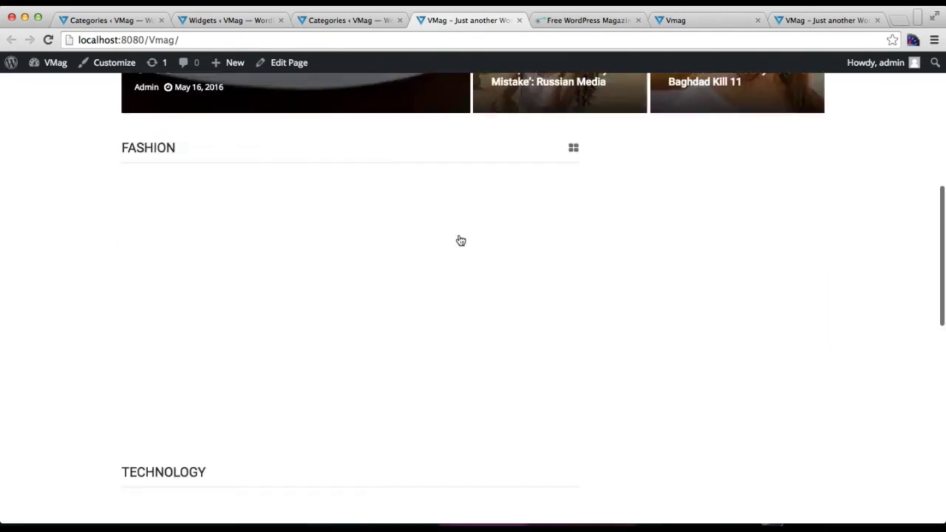
{"action": "scroll", "coordinate": [459, 240], "scroll_direction": "up", "scroll_amount": 3}
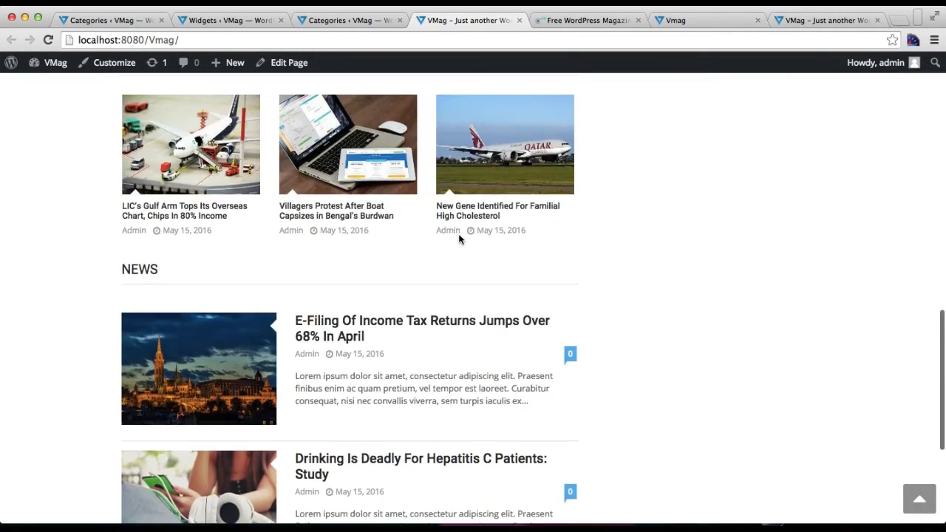
{"action": "scroll", "coordinate": [458, 238], "scroll_direction": "down", "scroll_amount": 5}
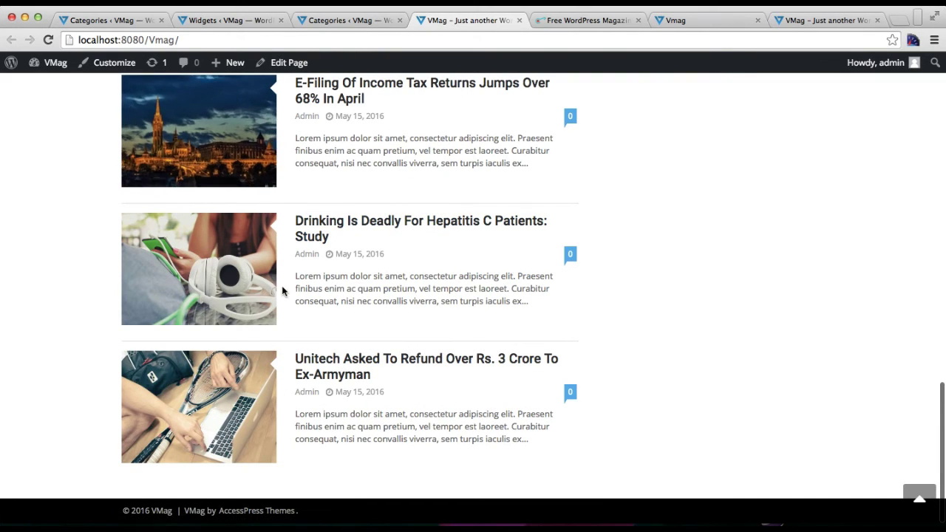
Collapse the Block Posts(List) widget and add a VMag: Block Posts(Style3) widget to the HomePage Blocks Area.
{"action": "left_click", "coordinate": [199, 22]}
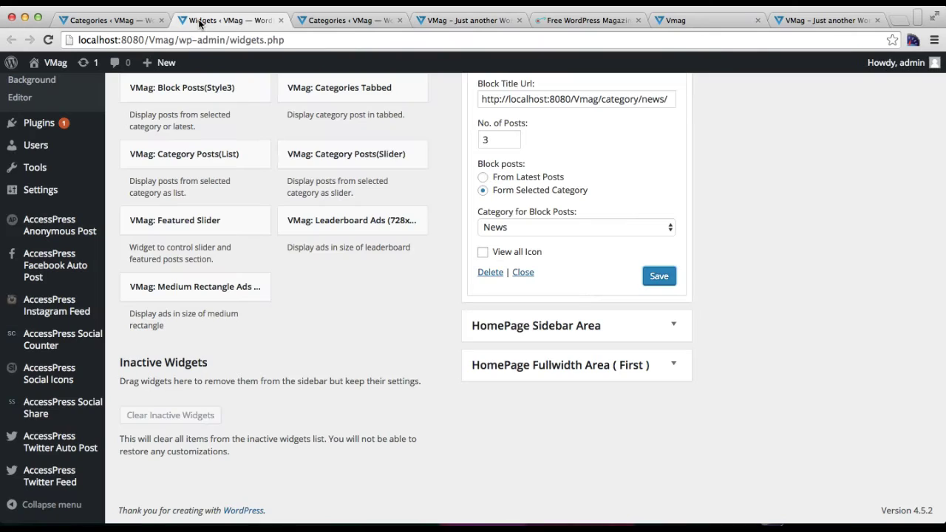
{"action": "left_click", "coordinate": [521, 273]}
{"action": "scroll", "coordinate": [581, 287], "scroll_direction": "up", "scroll_amount": 10}
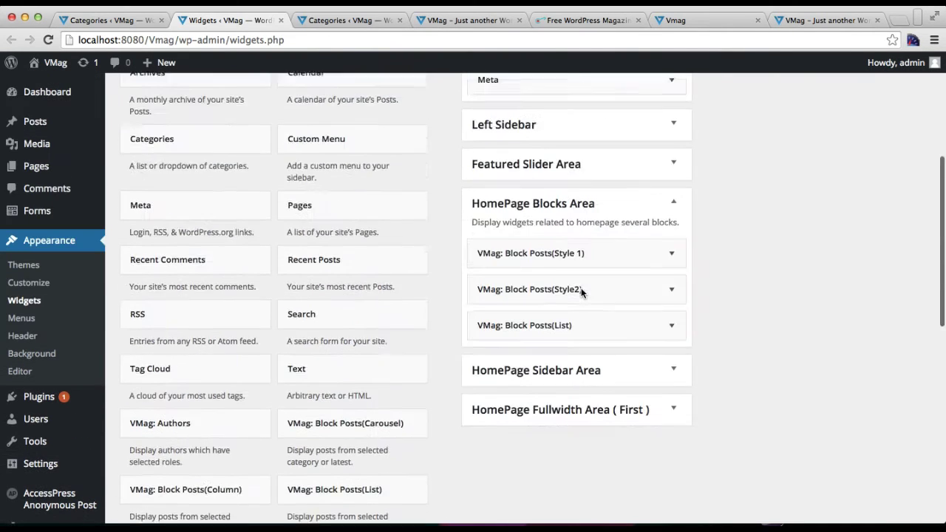
{"action": "scroll", "coordinate": [582, 289], "scroll_direction": "down", "scroll_amount": 2}
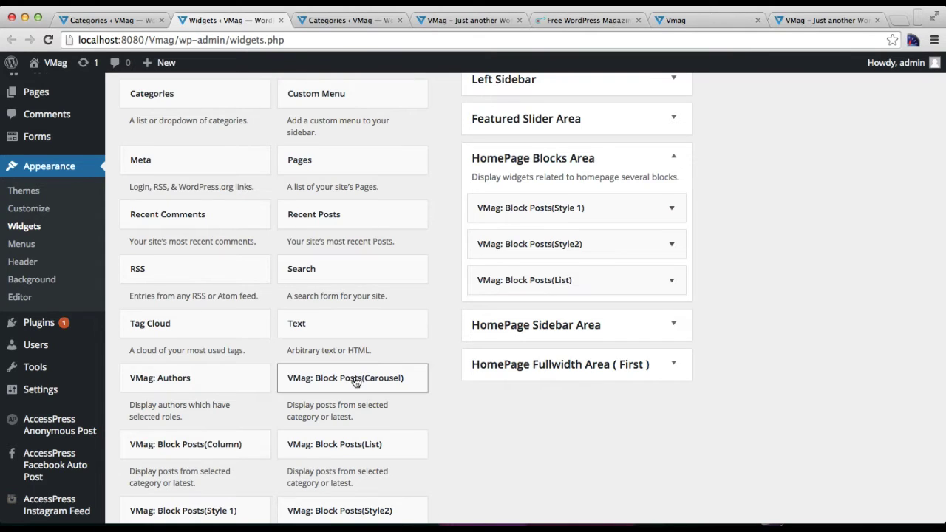
{"action": "scroll", "coordinate": [354, 378], "scroll_direction": "down", "scroll_amount": 7}
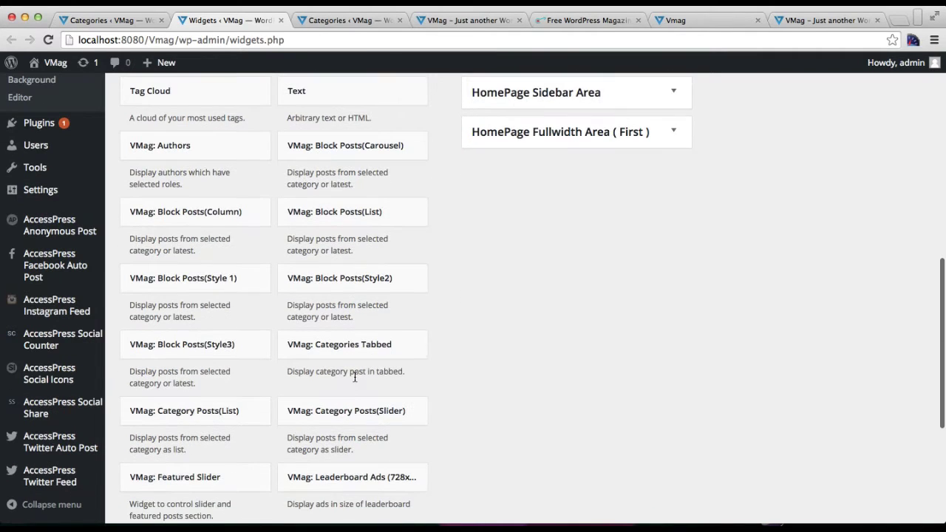
{"action": "left_click", "coordinate": [215, 348]}
{"action": "scroll", "coordinate": [330, 417], "scroll_direction": "down", "scroll_amount": 10}
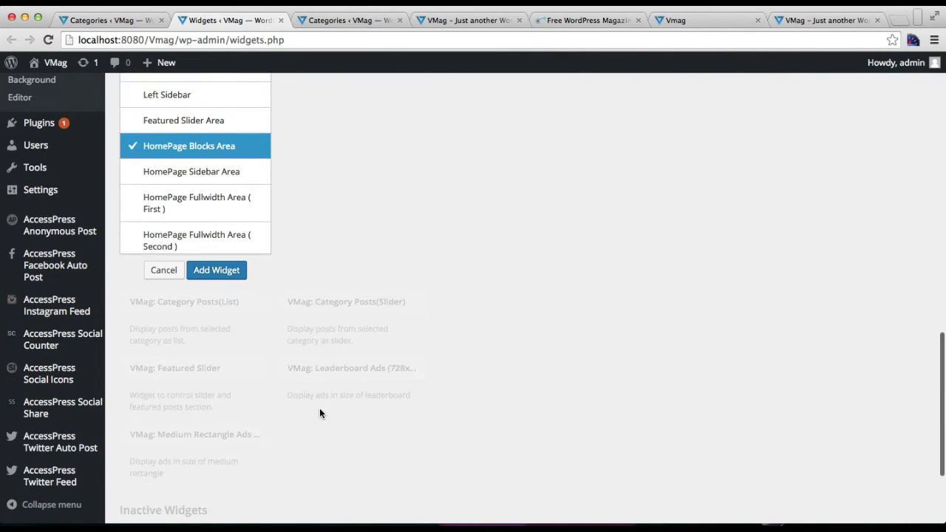
{"action": "left_click", "coordinate": [219, 271]}
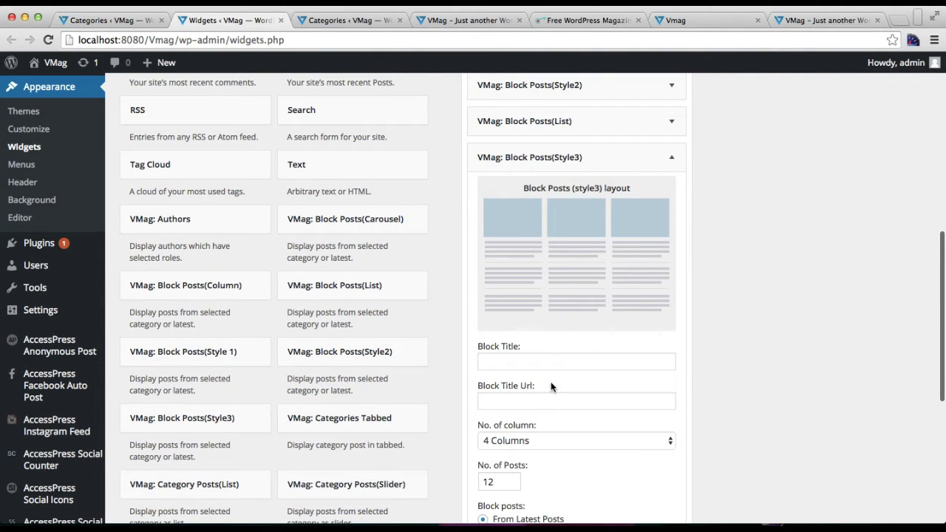
Enter Sports as the Block Title of the Block Posts(Style3) widget.
{"action": "left_click", "coordinate": [540, 362]}
{"action": "scroll", "coordinate": [591, 390], "scroll_direction": "down", "scroll_amount": 3}
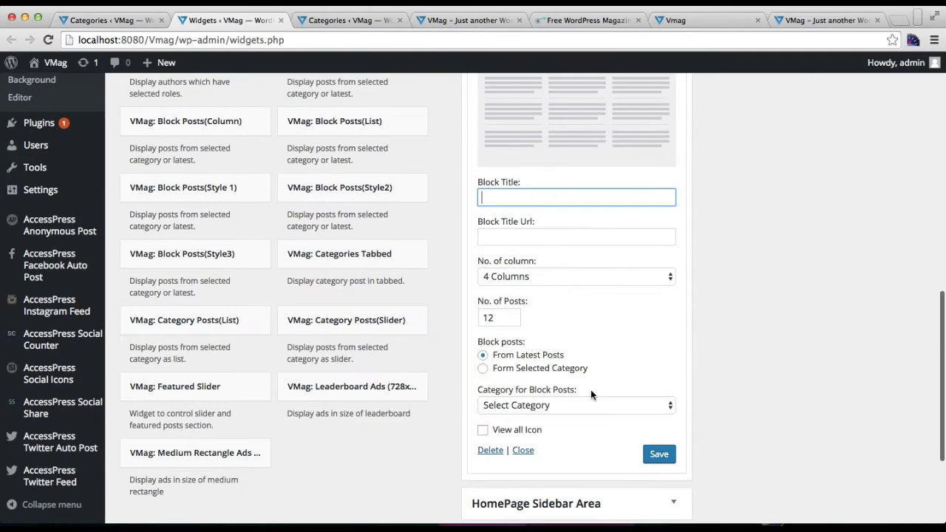
{"action": "left_click", "coordinate": [600, 404]}
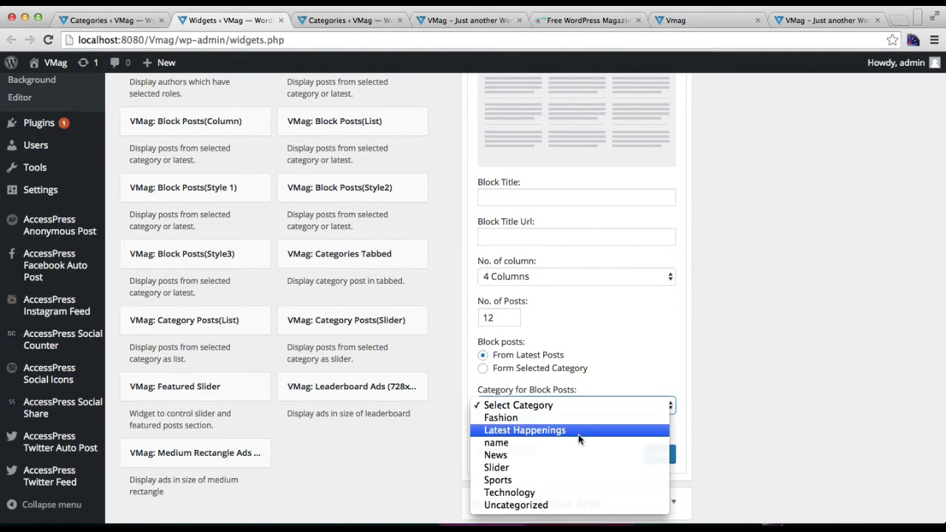
{"action": "left_click", "coordinate": [582, 203]}
{"action": "left_click", "coordinate": [575, 198]}
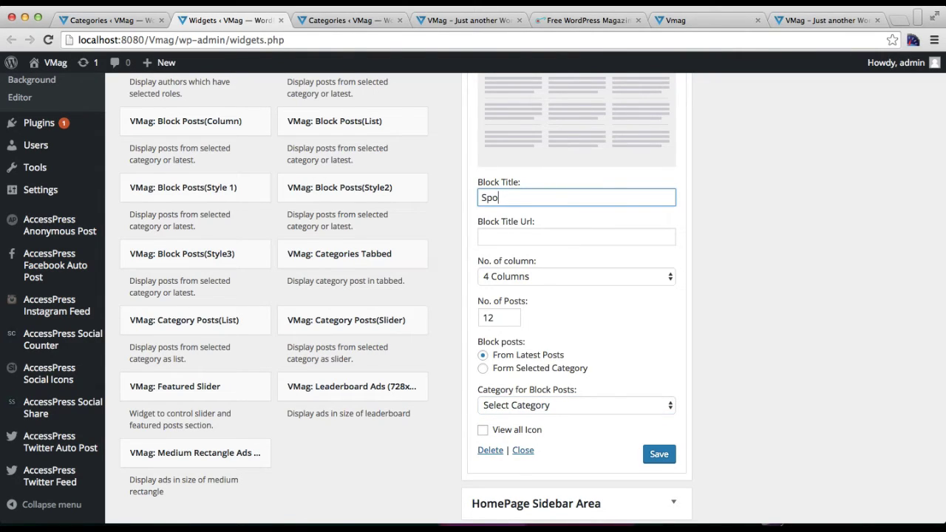
{"action": "left_click", "coordinate": [582, 235]}
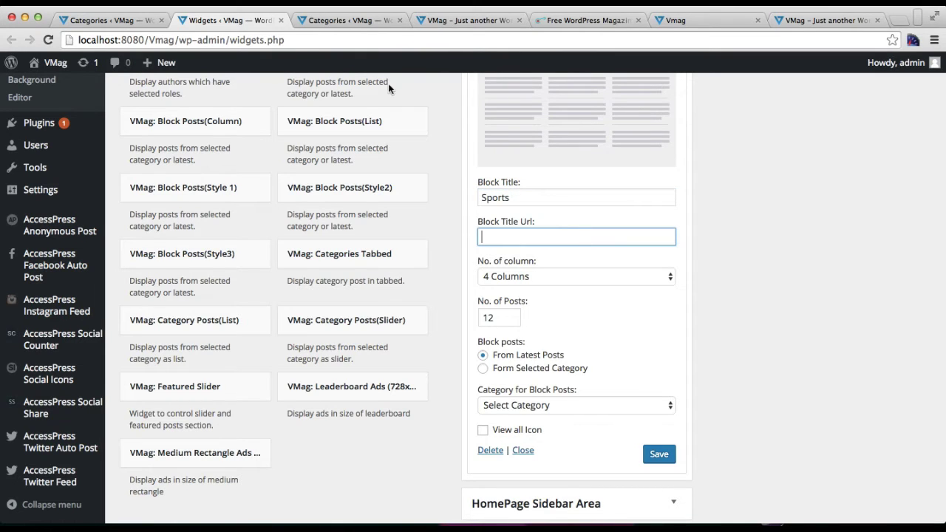
{"action": "left_click", "coordinate": [319, 23]}
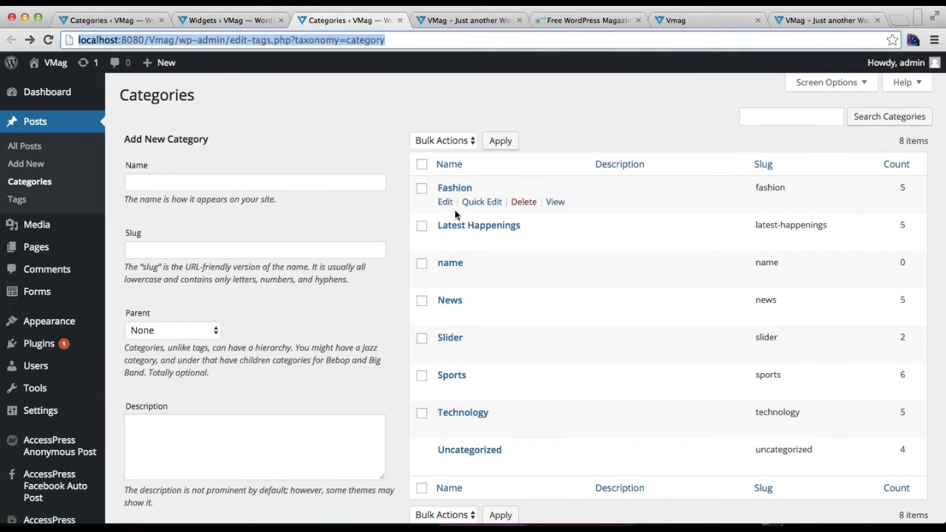
{"action": "scroll", "coordinate": [532, 299], "scroll_direction": "down", "scroll_amount": 2}
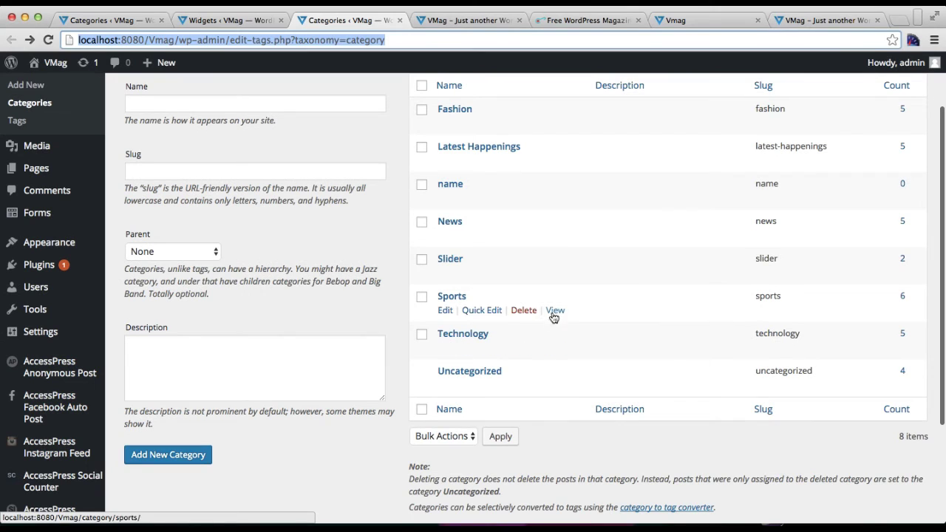
{"action": "right_click", "coordinate": [556, 313]}
{"action": "left_click", "coordinate": [595, 317]}
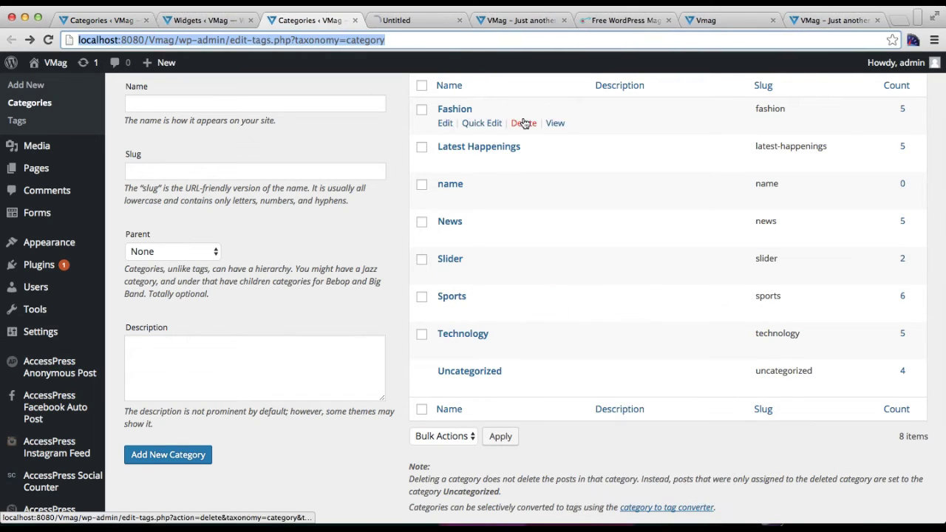
{"action": "left_click", "coordinate": [418, 23]}
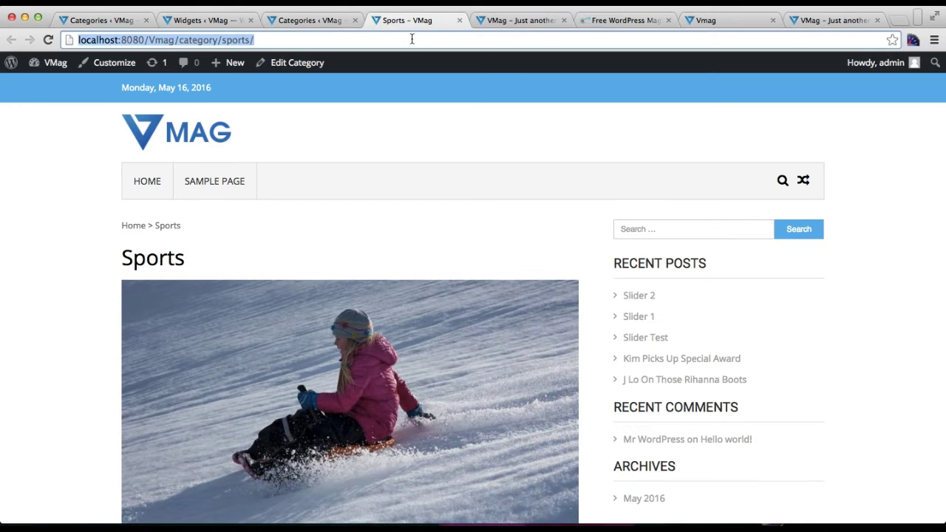
{"action": "left_click", "coordinate": [190, 21]}
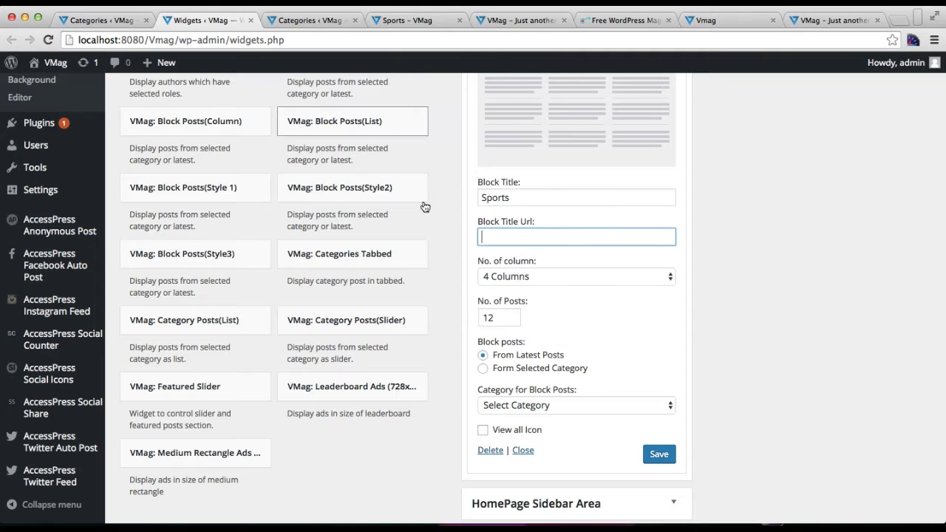
{"action": "type", "text": "http://localhost:8080/Vmag/category/sports/"}
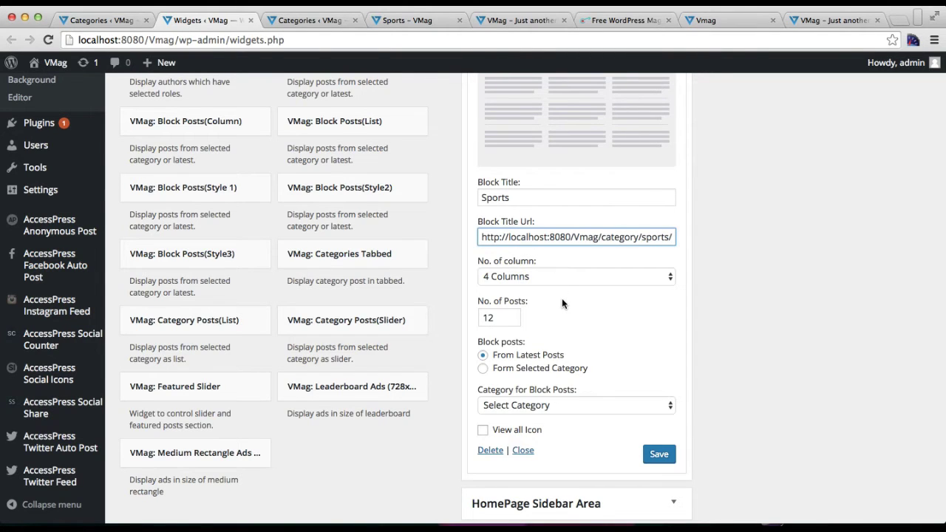
Source the Style3 block's posts from the selected category Sports and save the widget.
{"action": "scroll", "coordinate": [562, 303], "scroll_direction": "down", "scroll_amount": 3}
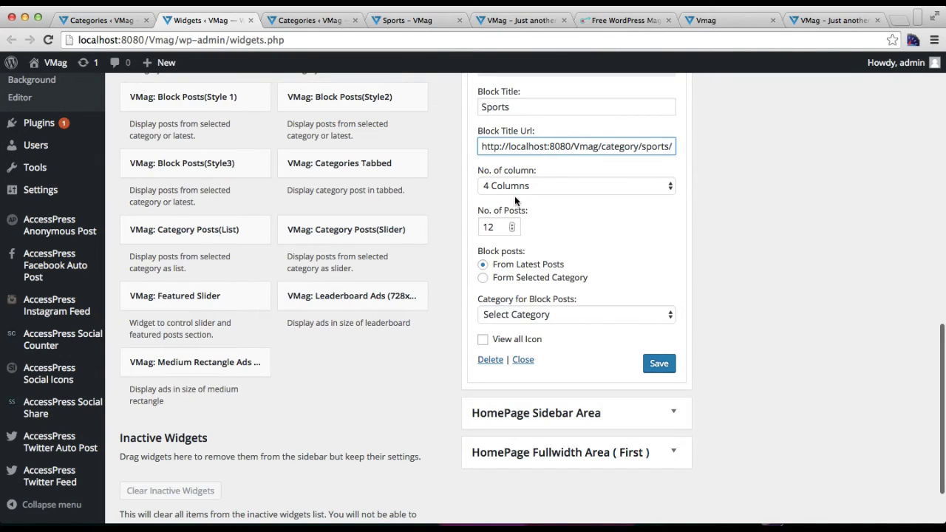
{"action": "left_click", "coordinate": [484, 278]}
{"action": "left_click", "coordinate": [548, 313]}
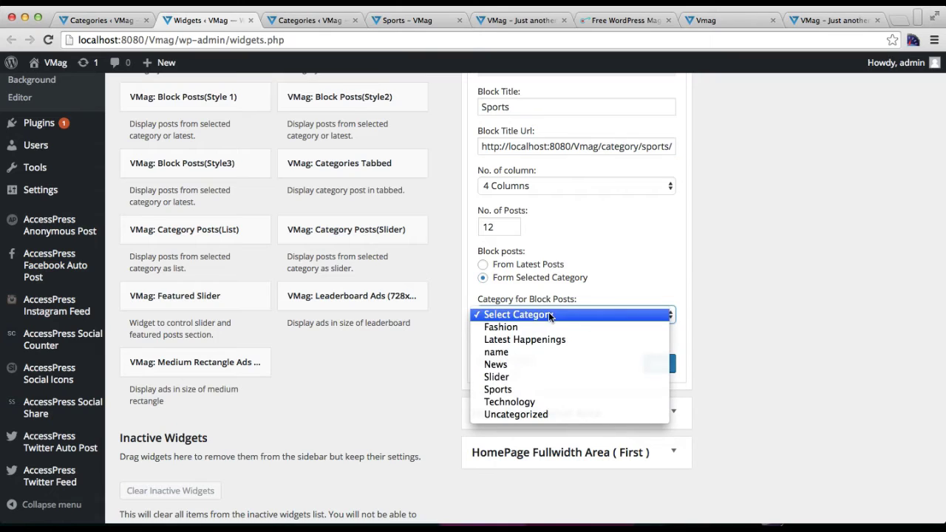
{"action": "left_click", "coordinate": [517, 390]}
{"action": "left_click", "coordinate": [660, 367]}
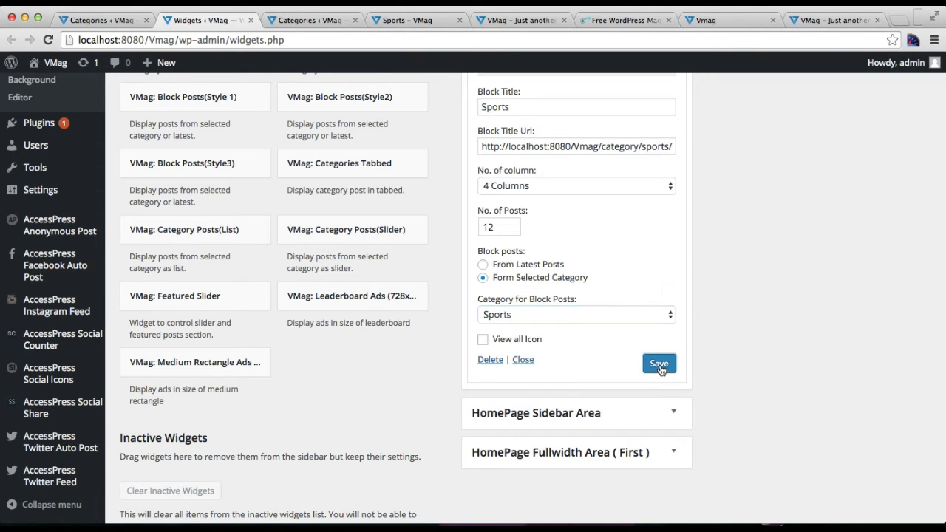
Close the Sports category page, reload the local site's homepage and check the Sports block beneath the News block.
{"action": "left_click", "coordinate": [460, 20]}
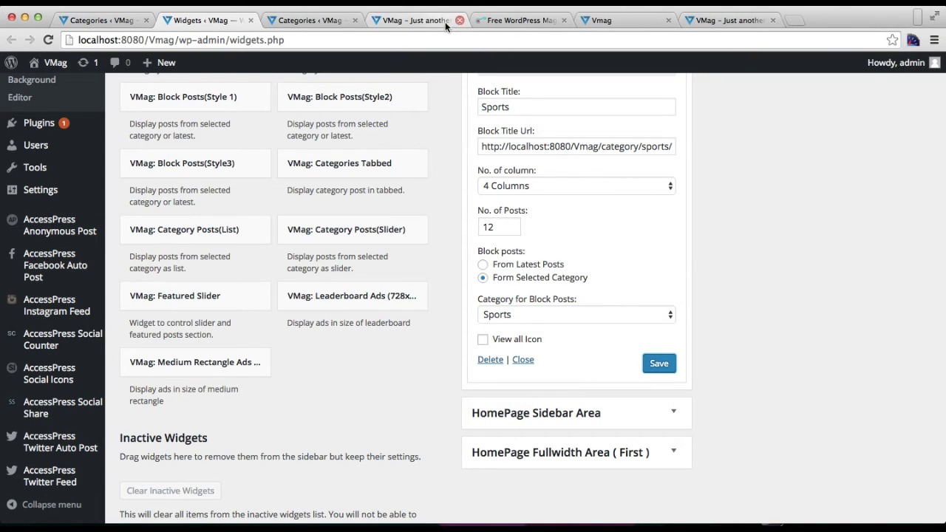
{"action": "left_click", "coordinate": [433, 22]}
{"action": "left_click", "coordinate": [428, 40]}
{"action": "key", "text": "Return"}
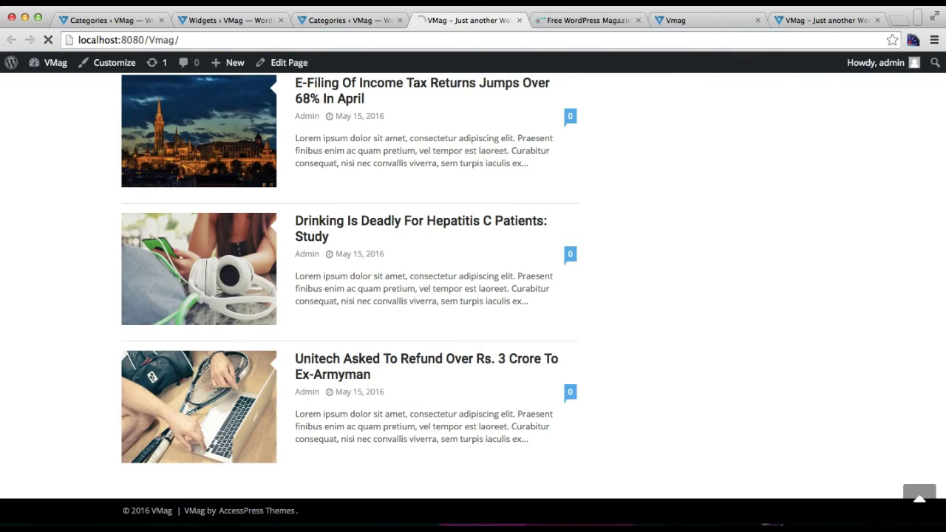
{"action": "scroll", "coordinate": [407, 360], "scroll_direction": "down", "scroll_amount": 20}
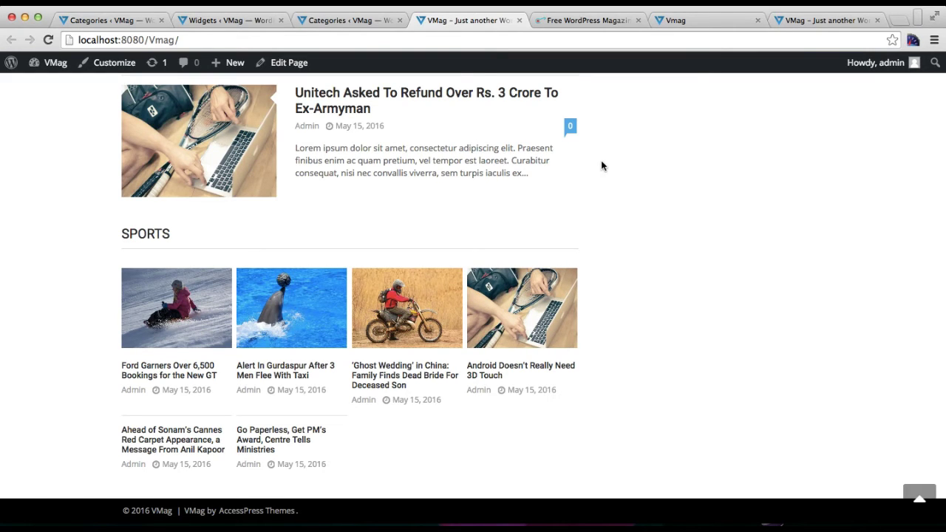
Collapse the Block Posts(Style3) widget and add a VMag: Category Posts(Slider) widget to the HomePage Blocks Area.
{"action": "left_click", "coordinate": [226, 22]}
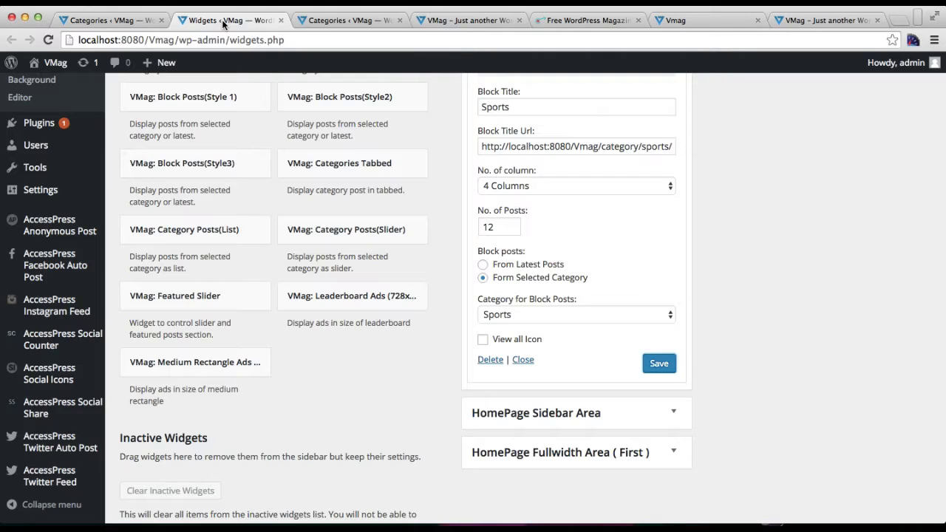
{"action": "left_click", "coordinate": [521, 360]}
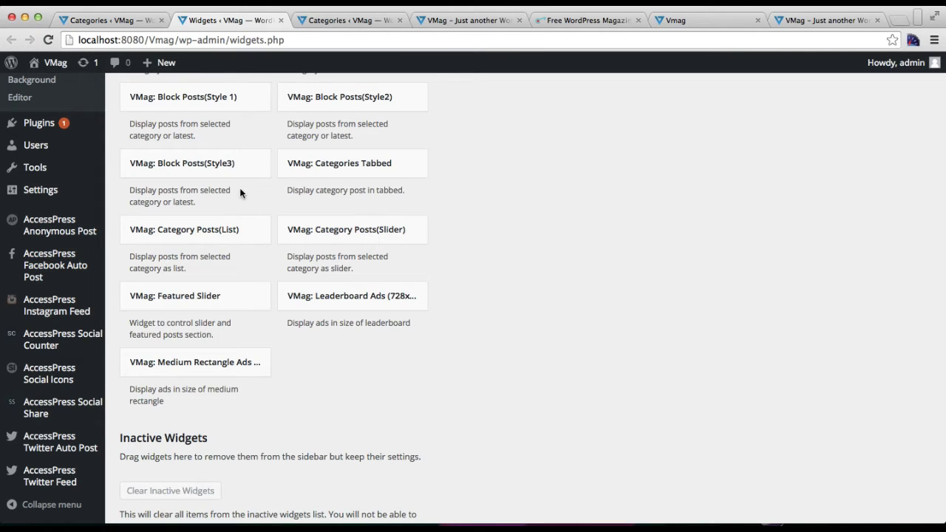
{"action": "left_click", "coordinate": [342, 235]}
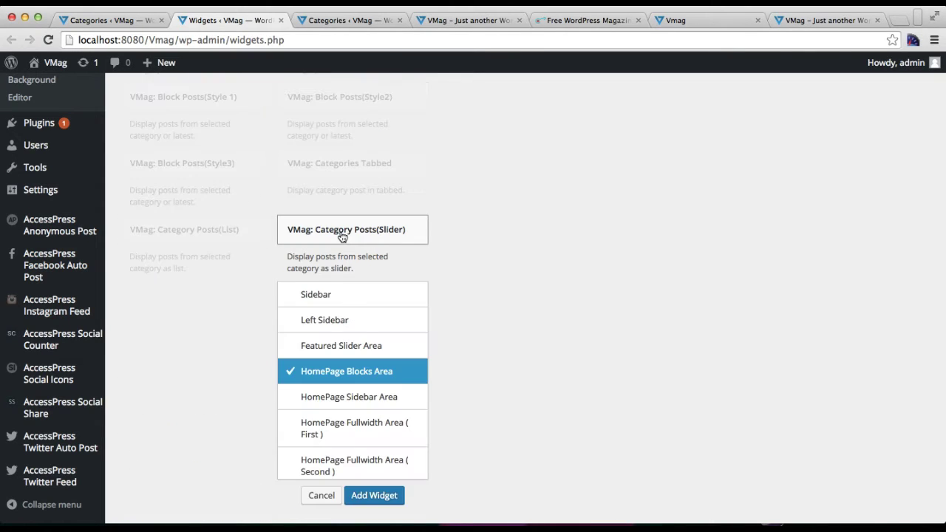
{"action": "scroll", "coordinate": [488, 340], "scroll_direction": "down", "scroll_amount": 5}
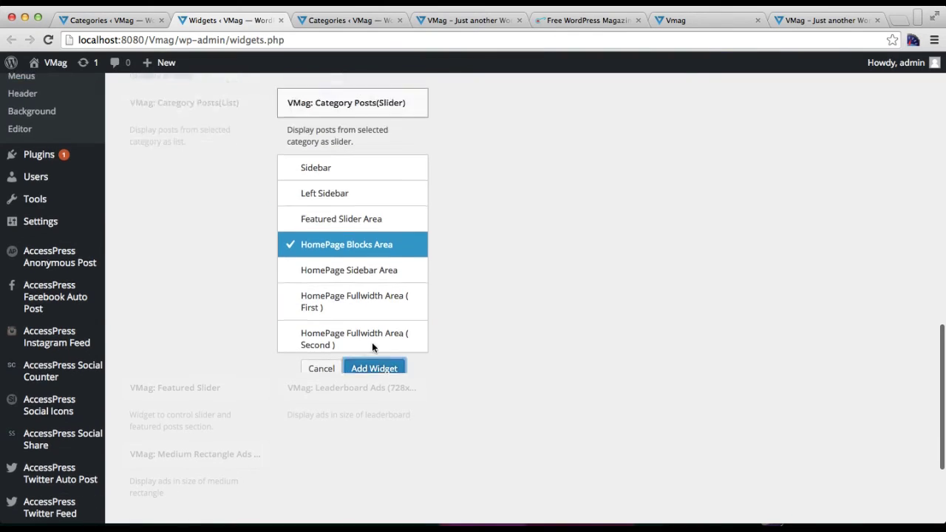
{"action": "left_click", "coordinate": [379, 349]}
{"action": "scroll", "coordinate": [743, 384], "scroll_direction": "down", "scroll_amount": 5}
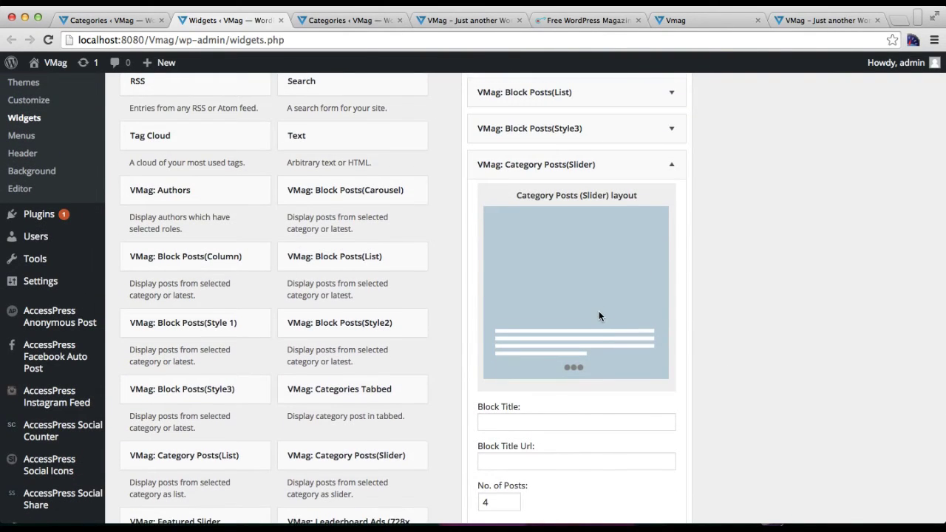
Enter Latest as the Block Title of the Category Posts(Slider) widget.
{"action": "scroll", "coordinate": [599, 310], "scroll_direction": "down", "scroll_amount": 3}
{"action": "left_click", "coordinate": [568, 306]}
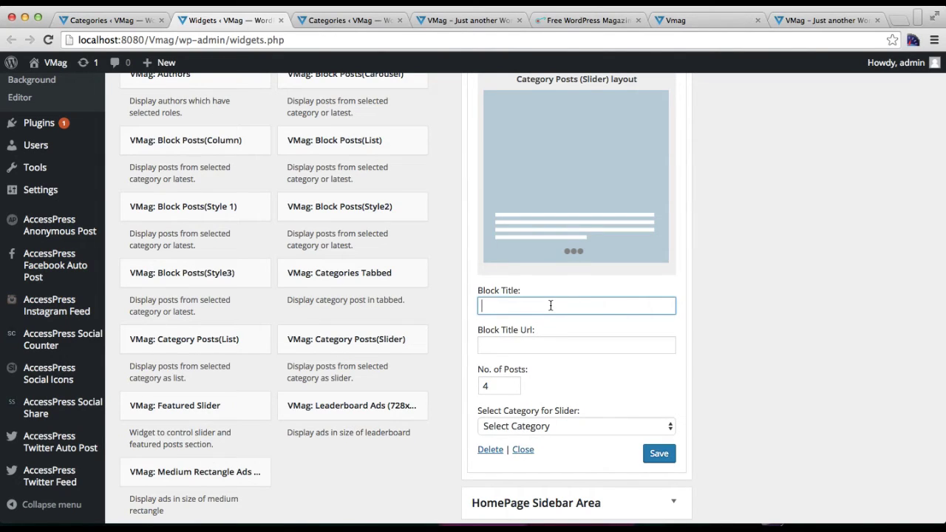
{"action": "left_click", "coordinate": [572, 423]}
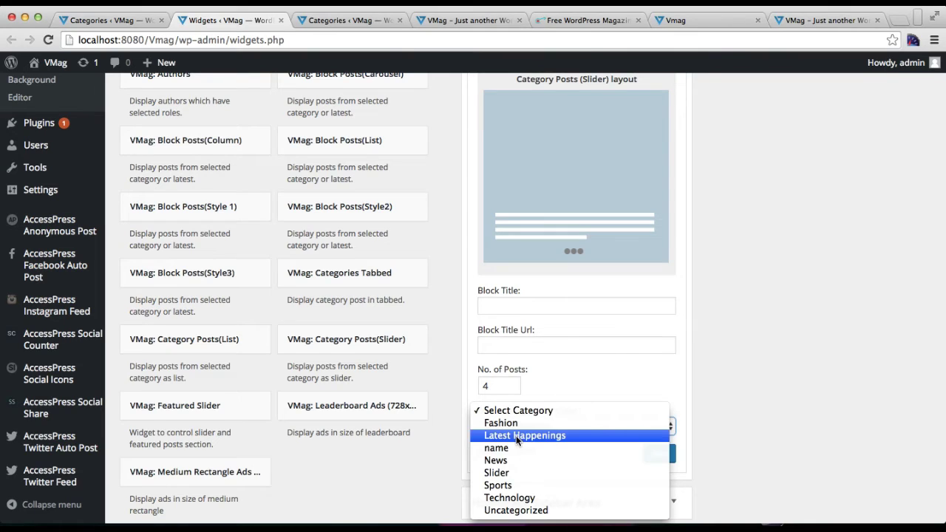
{"action": "left_click", "coordinate": [549, 306]}
{"action": "left_click", "coordinate": [543, 307]}
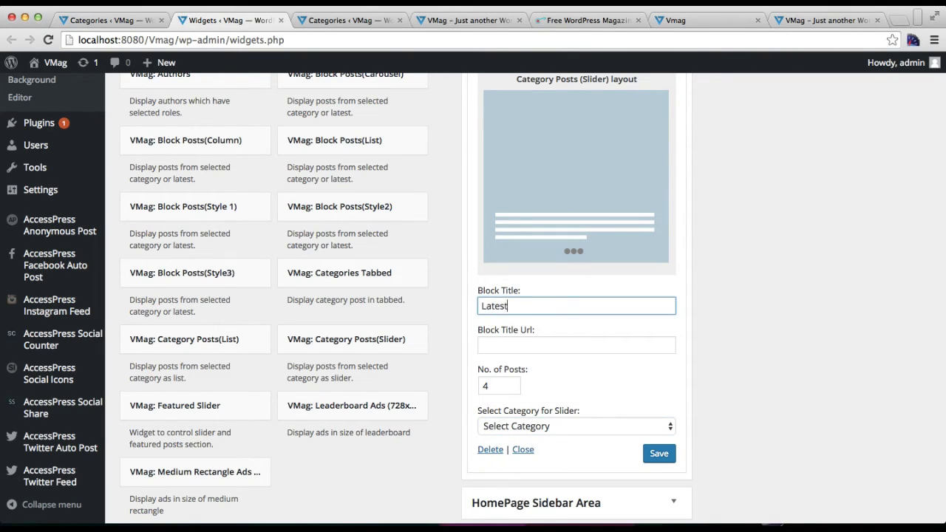
{"action": "left_click", "coordinate": [560, 345]}
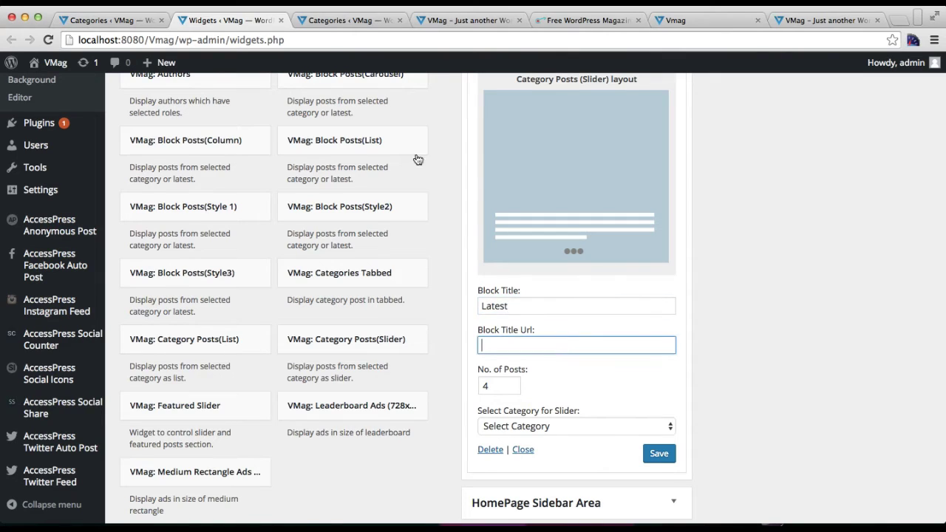
{"action": "left_click", "coordinate": [339, 22]}
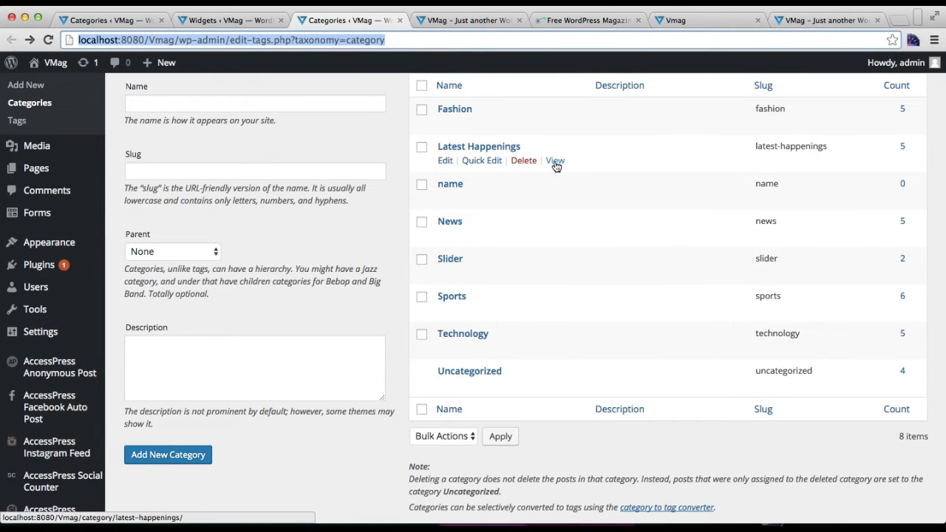
{"action": "right_click", "coordinate": [555, 166]}
{"action": "left_click", "coordinate": [584, 167]}
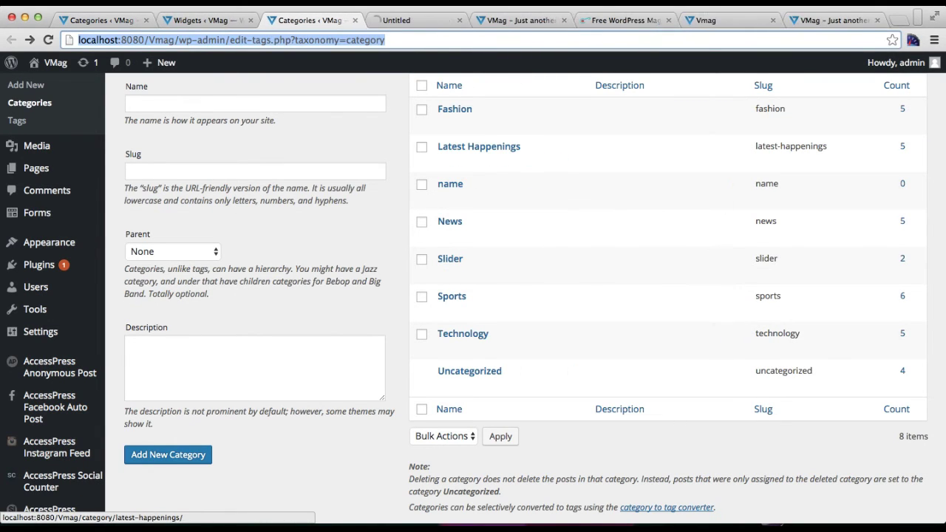
{"action": "left_click", "coordinate": [428, 22]}
{"action": "left_click", "coordinate": [416, 40]}
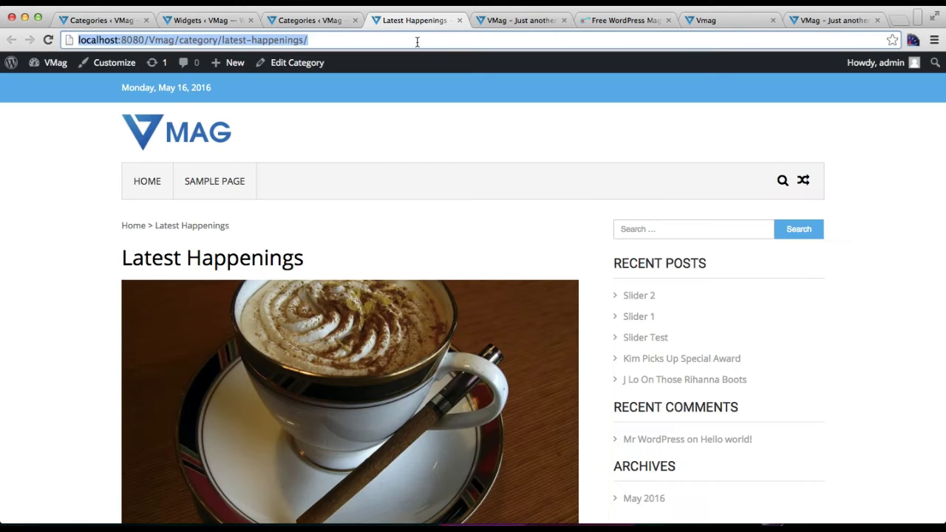
{"action": "left_click", "coordinate": [205, 24]}
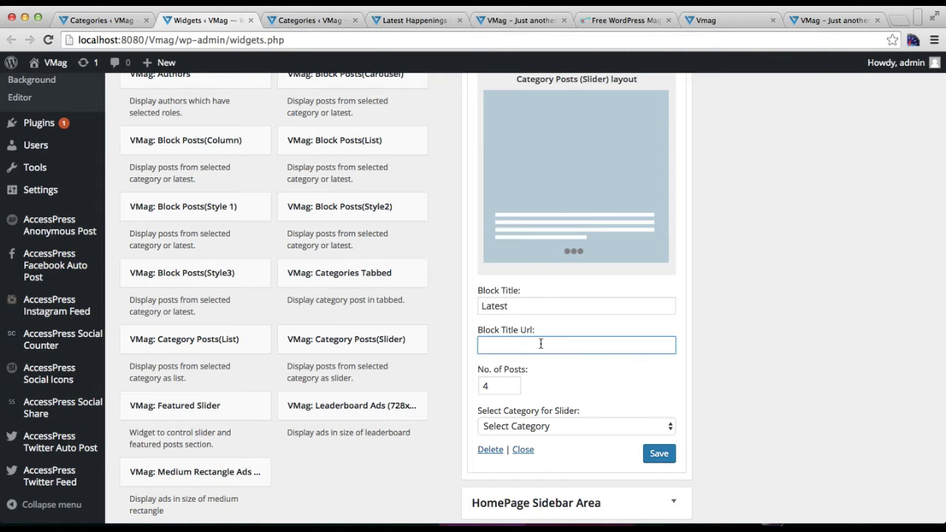
{"action": "key", "text": "super+v"}
Select Latest Happenings as the slider widget's category and save the widget.
{"action": "scroll", "coordinate": [538, 400], "scroll_direction": "down", "scroll_amount": 3}
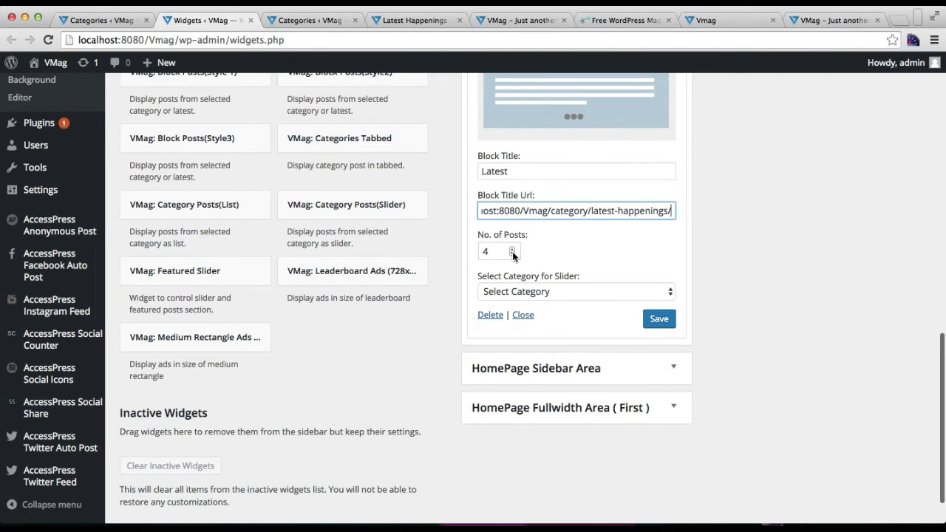
{"action": "left_click", "coordinate": [546, 289]}
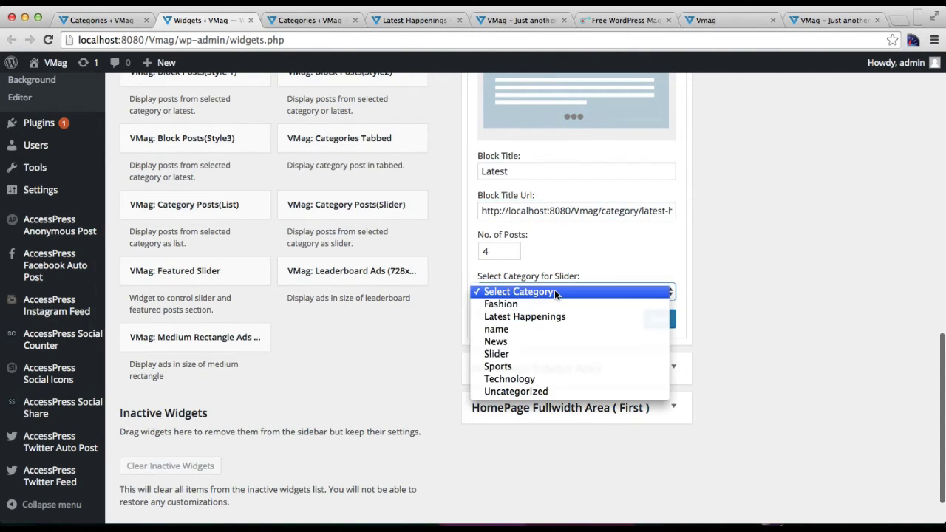
{"action": "left_click", "coordinate": [538, 316]}
{"action": "left_click", "coordinate": [655, 322]}
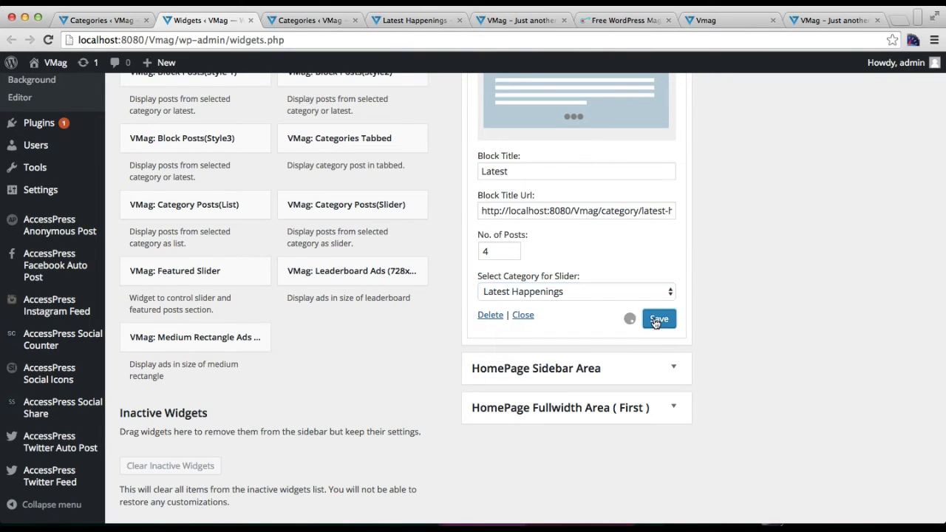
Close the Latest Happenings category page, reload the local site's homepage and check the Latest slider beneath the Sports block.
{"action": "left_click", "coordinate": [459, 20]}
{"action": "left_click", "coordinate": [427, 25]}
{"action": "left_click", "coordinate": [429, 39]}
{"action": "key", "text": "Return"}
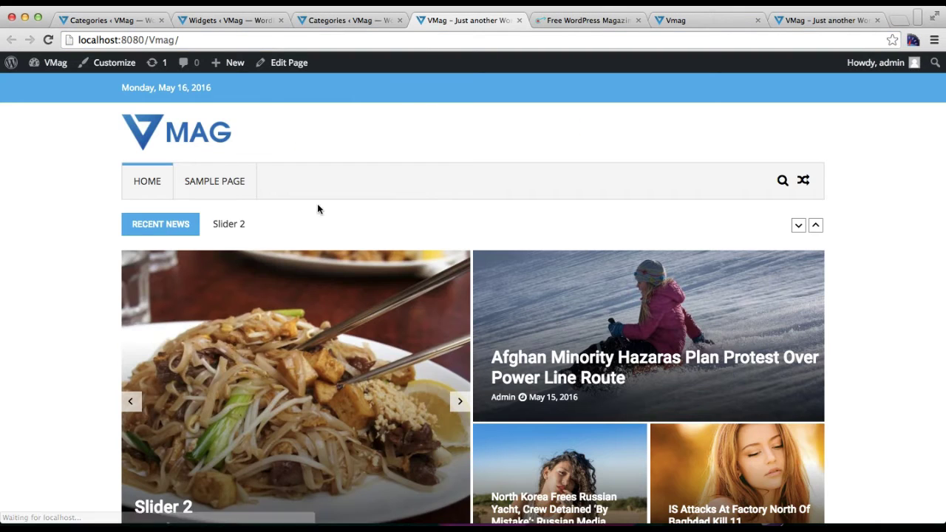
{"action": "scroll", "coordinate": [355, 327], "scroll_direction": "down", "scroll_amount": 15}
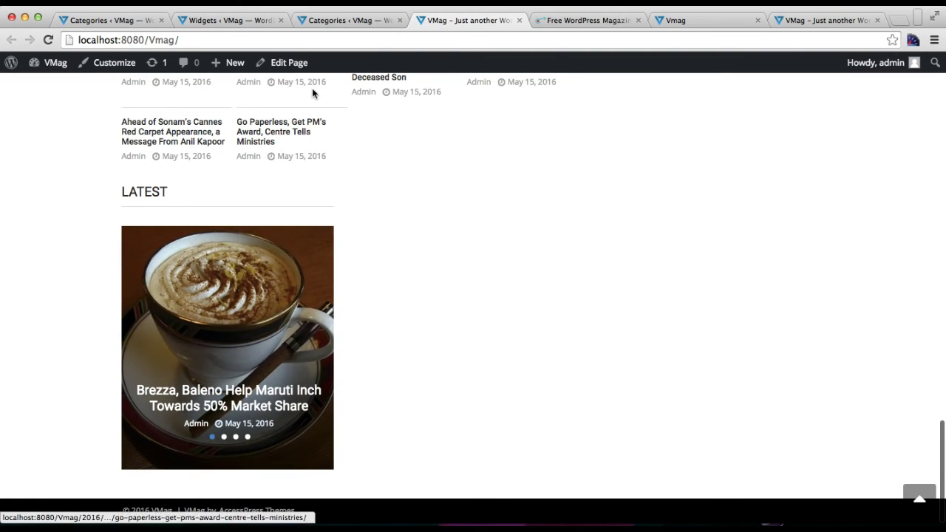
Close the slider widget's settings on the Widgets page and add a VMag: Category Posts(List) widget to the HomePage Blocks Area.
{"action": "left_click", "coordinate": [255, 21]}
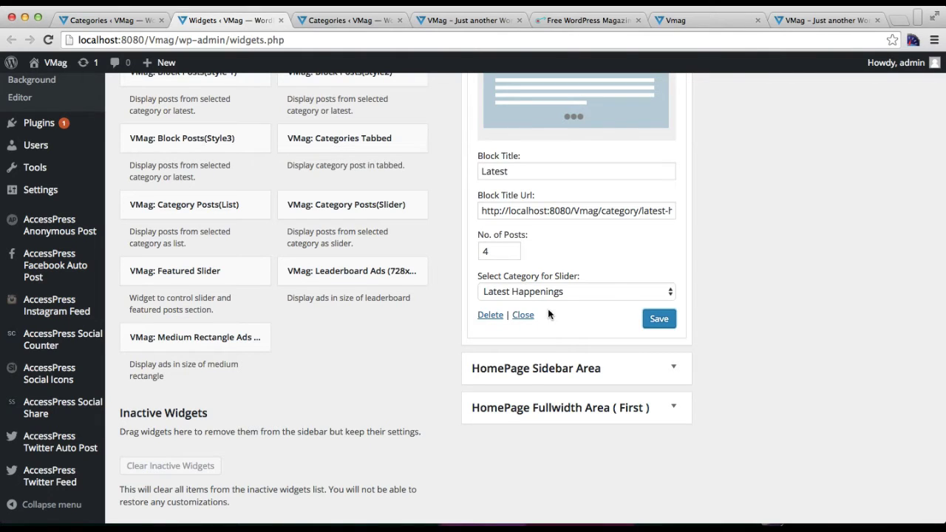
{"action": "left_click", "coordinate": [522, 315]}
{"action": "scroll", "coordinate": [607, 267], "scroll_direction": "up", "scroll_amount": 5}
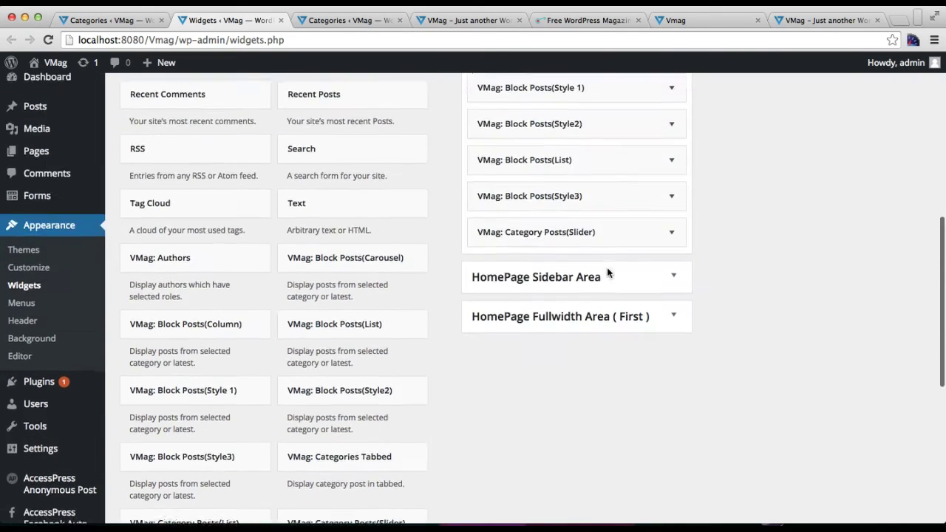
{"action": "scroll", "coordinate": [607, 268], "scroll_direction": "down", "scroll_amount": 8}
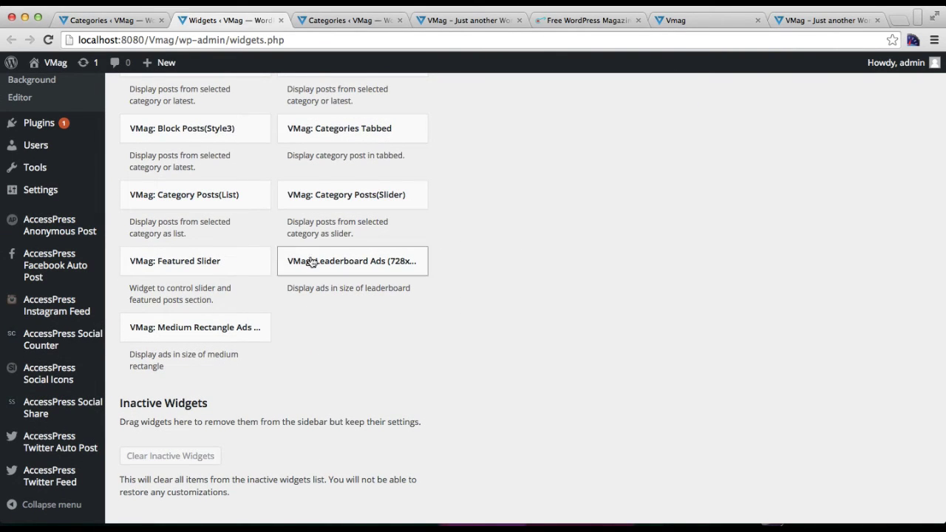
{"action": "left_click", "coordinate": [227, 197]}
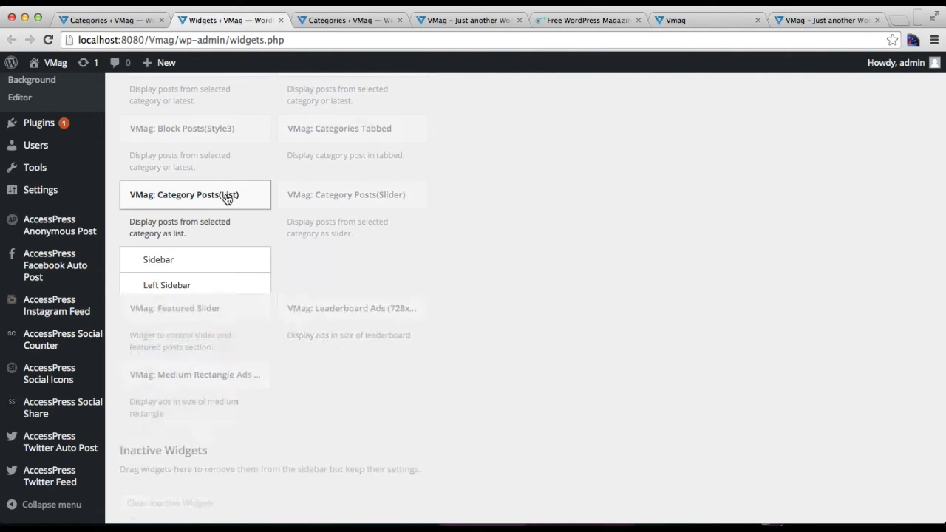
{"action": "left_click", "coordinate": [216, 460]}
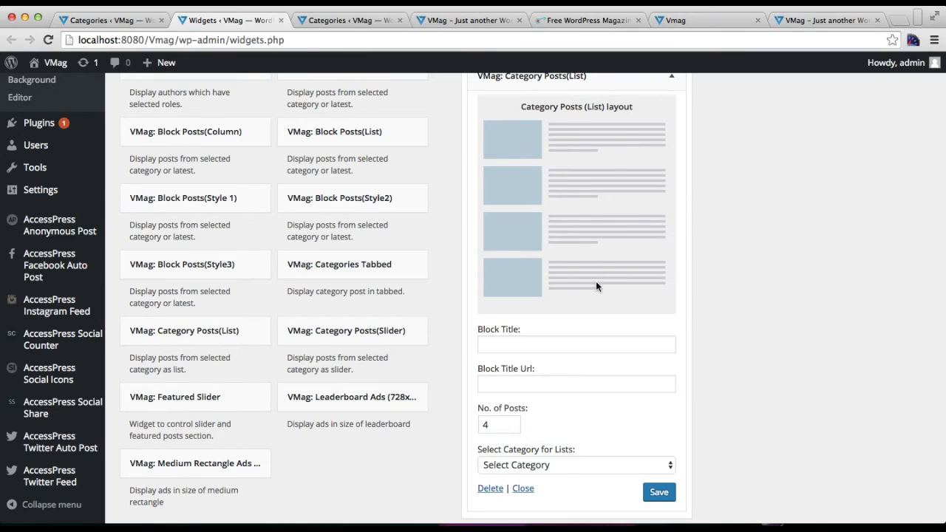
{"action": "left_click", "coordinate": [566, 344]}
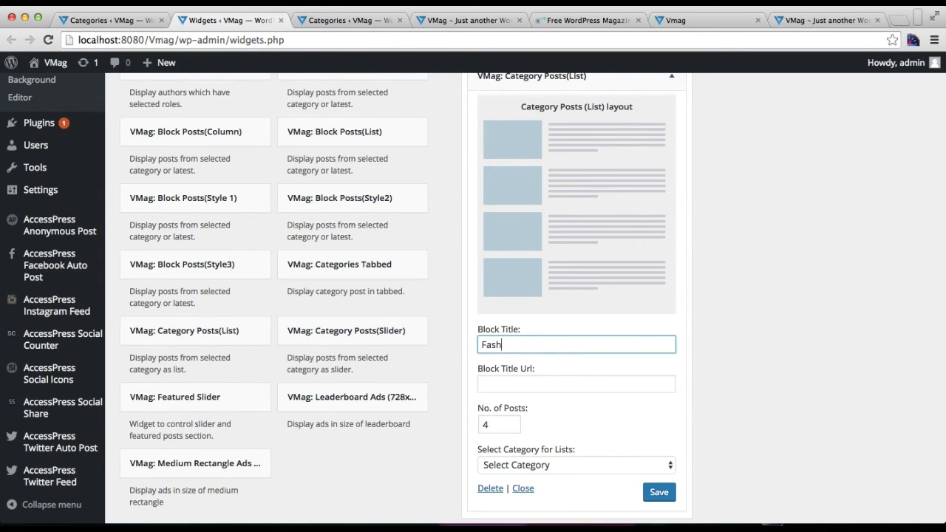
{"action": "scroll", "coordinate": [600, 340], "scroll_direction": "down", "scroll_amount": 3}
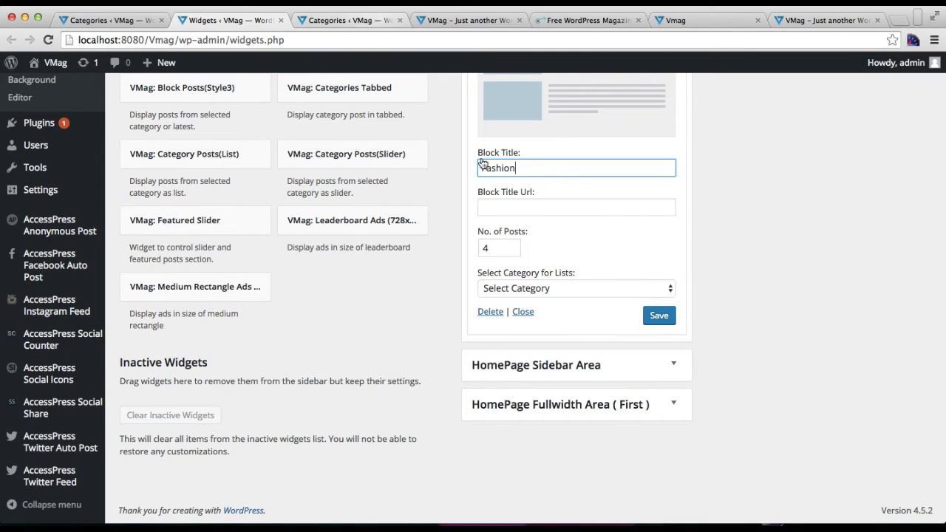
{"action": "left_click", "coordinate": [512, 204]}
{"action": "left_click", "coordinate": [580, 21]}
{"action": "left_click", "coordinate": [573, 37]}
{"action": "key", "text": "ctrl+c"}
{"action": "left_click", "coordinate": [253, 20]}
{"action": "key", "text": "ctrl+v"}
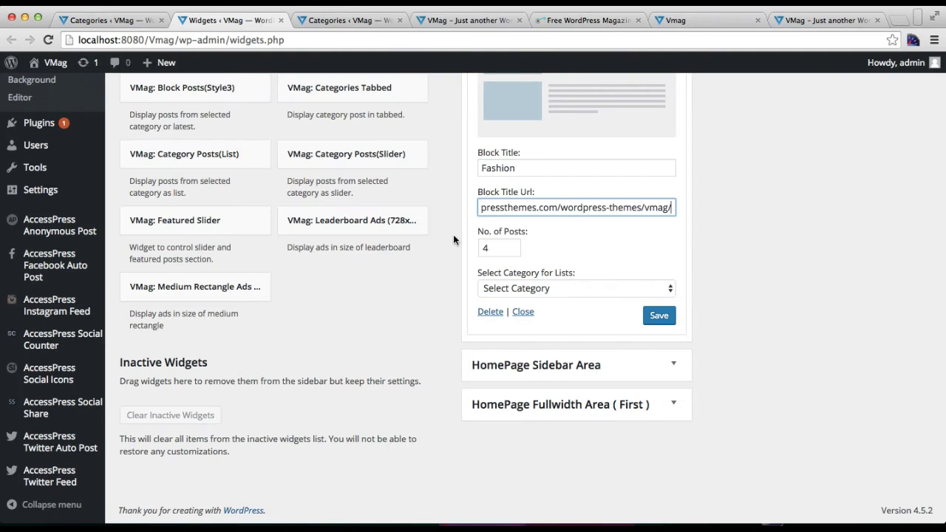
Select Fashion as the list widget's category and save the widget.
{"action": "left_click", "coordinate": [598, 293]}
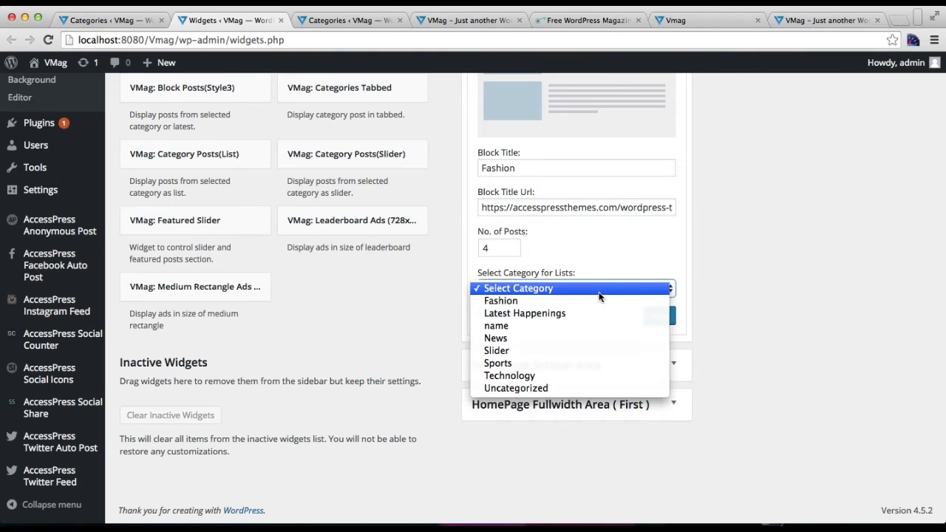
{"action": "left_click", "coordinate": [566, 301]}
{"action": "left_click", "coordinate": [652, 317]}
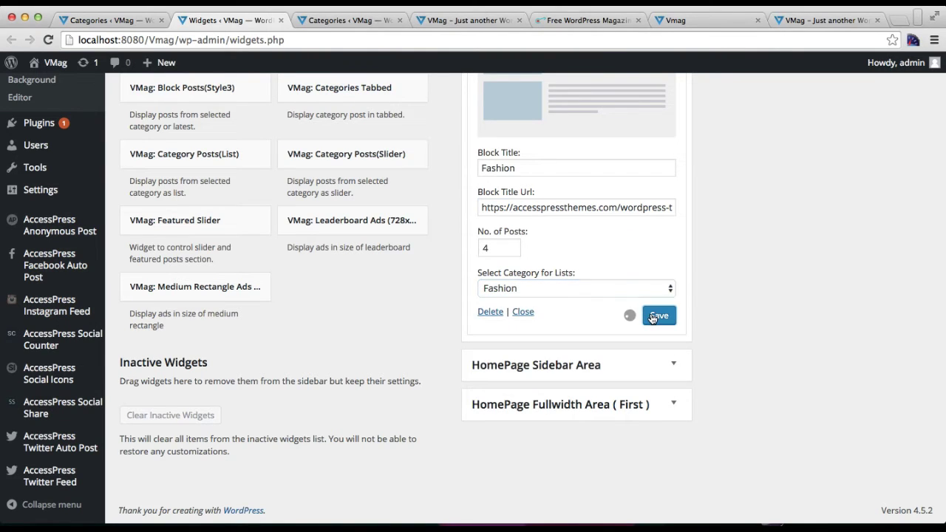
Reload the local site's homepage and check the Fashion list next to the Latest slider, comparing it with the blocks above.
{"action": "left_click", "coordinate": [448, 22]}
{"action": "left_click", "coordinate": [439, 43]}
{"action": "key", "text": "Return"}
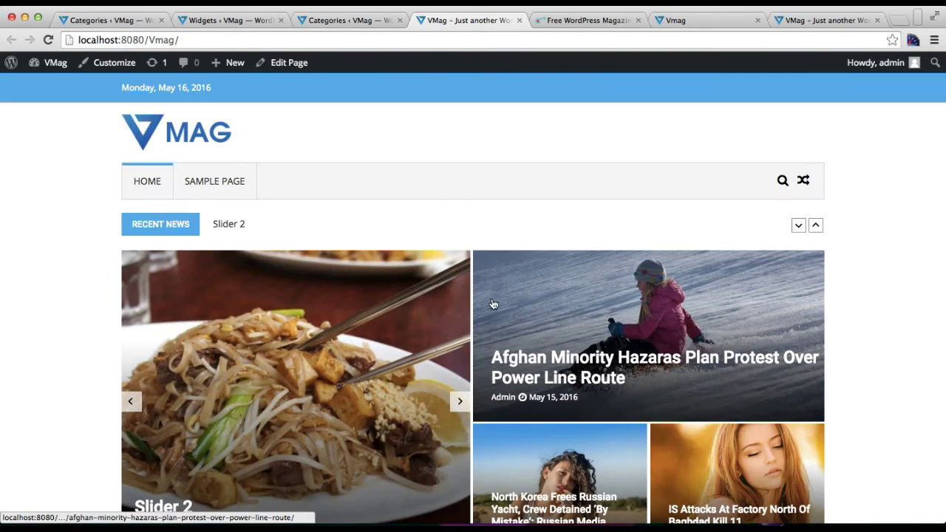
{"action": "scroll", "coordinate": [493, 304], "scroll_direction": "down", "scroll_amount": 20}
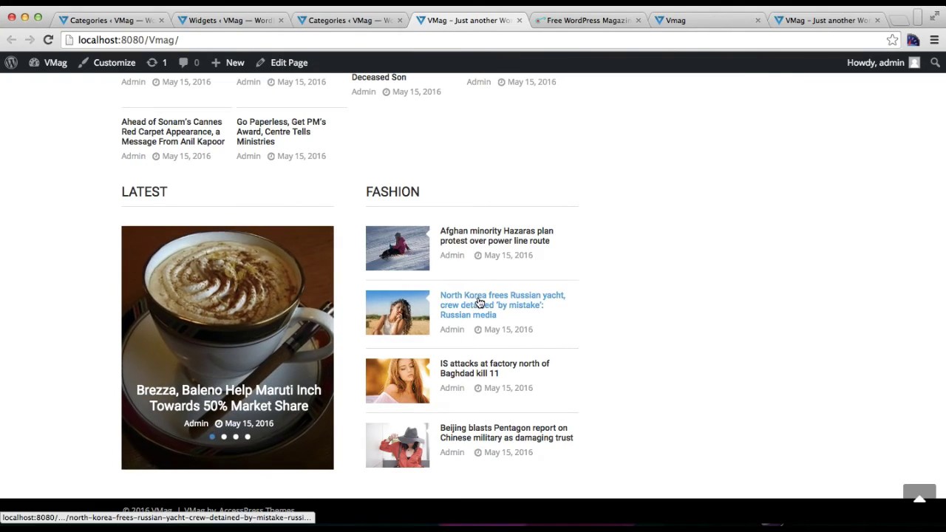
{"action": "scroll", "coordinate": [433, 302], "scroll_direction": "up", "scroll_amount": 10}
{"action": "scroll", "coordinate": [433, 303], "scroll_direction": "up", "scroll_amount": 10}
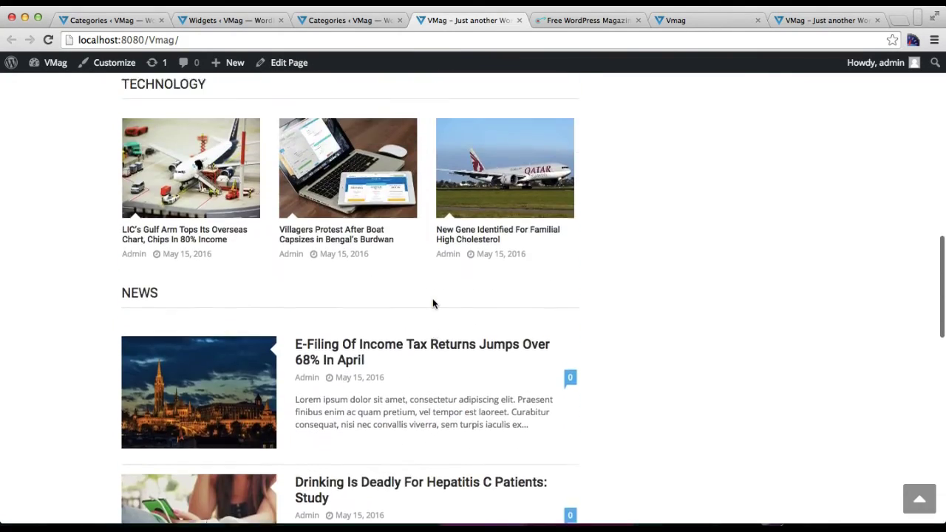
{"action": "scroll", "coordinate": [433, 303], "scroll_direction": "down", "scroll_amount": 4}
{"action": "scroll", "coordinate": [433, 298], "scroll_direction": "down", "scroll_amount": 15}
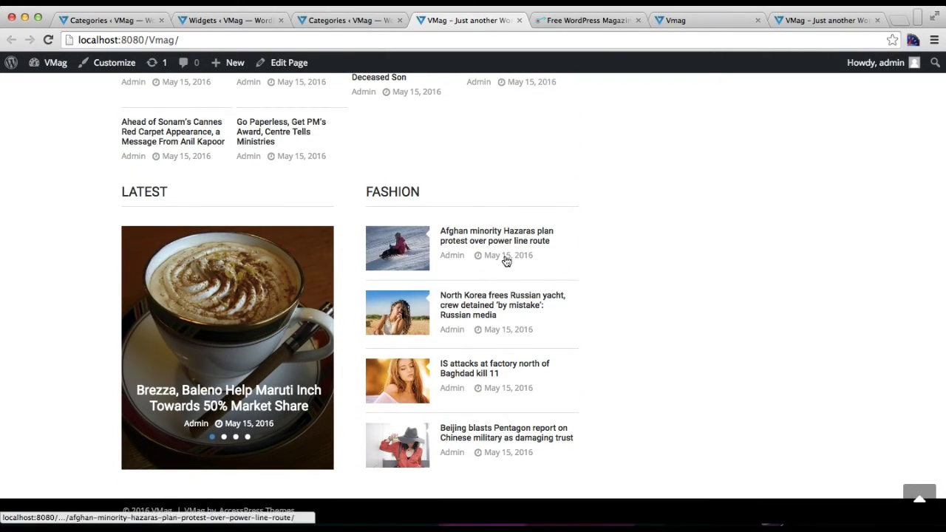
{"action": "scroll", "coordinate": [438, 295], "scroll_direction": "up", "scroll_amount": 15}
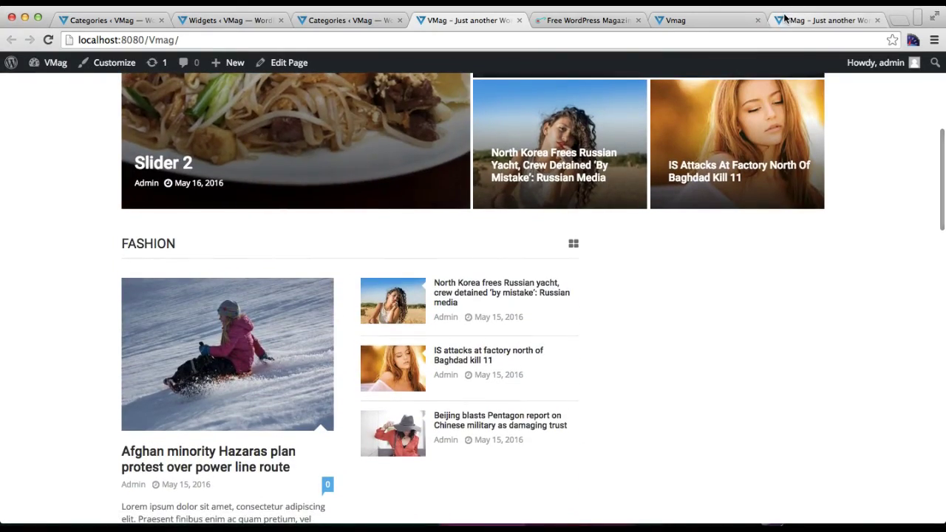
Examine the demo site's Travel and Fashion blocks, the full-width Entertainment carousel and the news columns beneath it.
{"action": "key", "text": "super+9"}
{"action": "scroll", "coordinate": [437, 283], "scroll_direction": "down", "scroll_amount": 20}
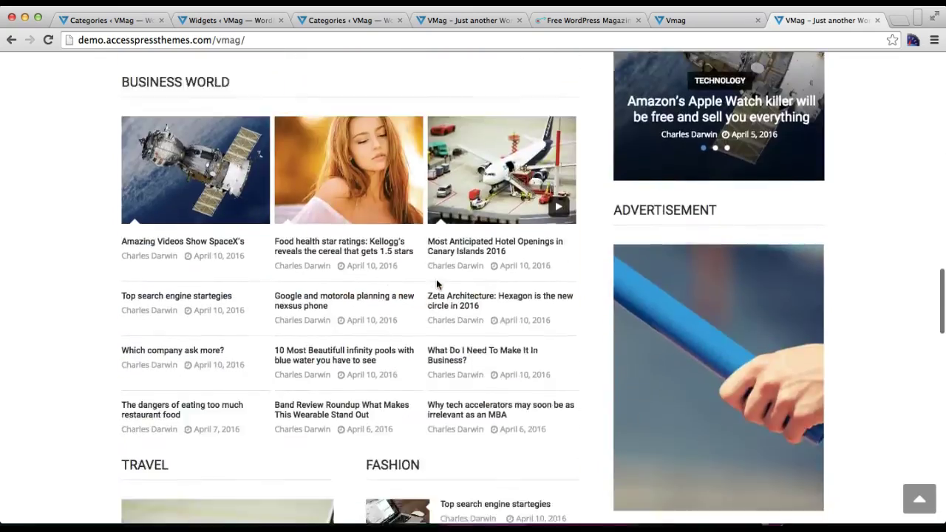
{"action": "scroll", "coordinate": [437, 285], "scroll_direction": "down", "scroll_amount": 4}
{"action": "scroll", "coordinate": [436, 278], "scroll_direction": "up", "scroll_amount": 5}
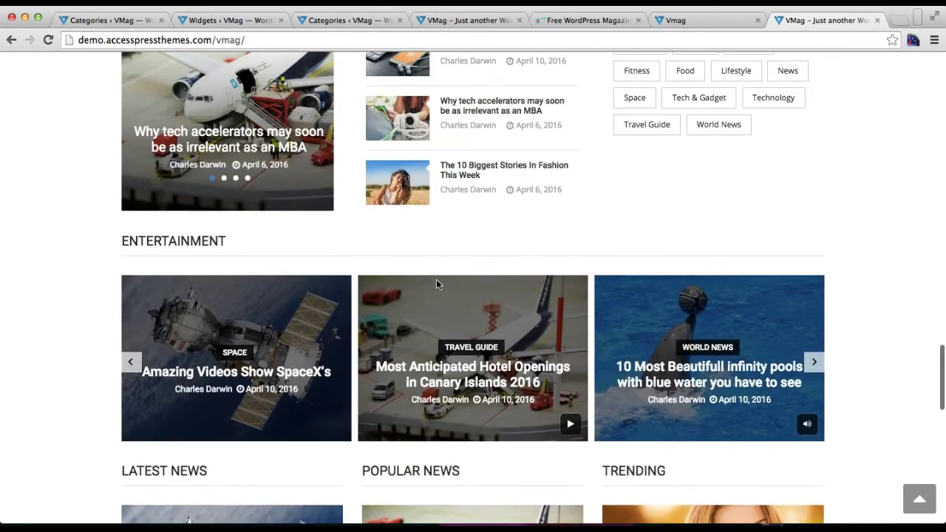
{"action": "scroll", "coordinate": [436, 281], "scroll_direction": "down", "scroll_amount": 2}
{"action": "scroll", "coordinate": [436, 283], "scroll_direction": "up", "scroll_amount": 1}
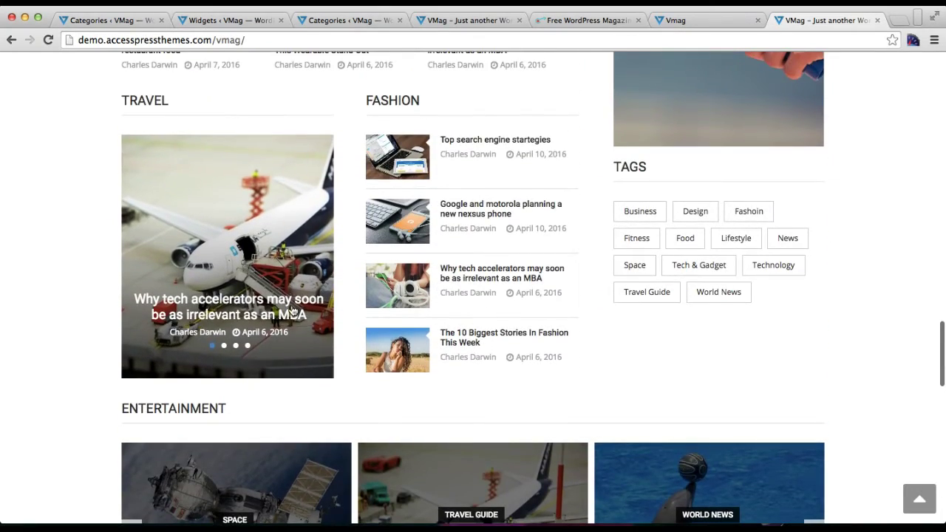
{"action": "scroll", "coordinate": [403, 336], "scroll_direction": "down", "scroll_amount": 3}
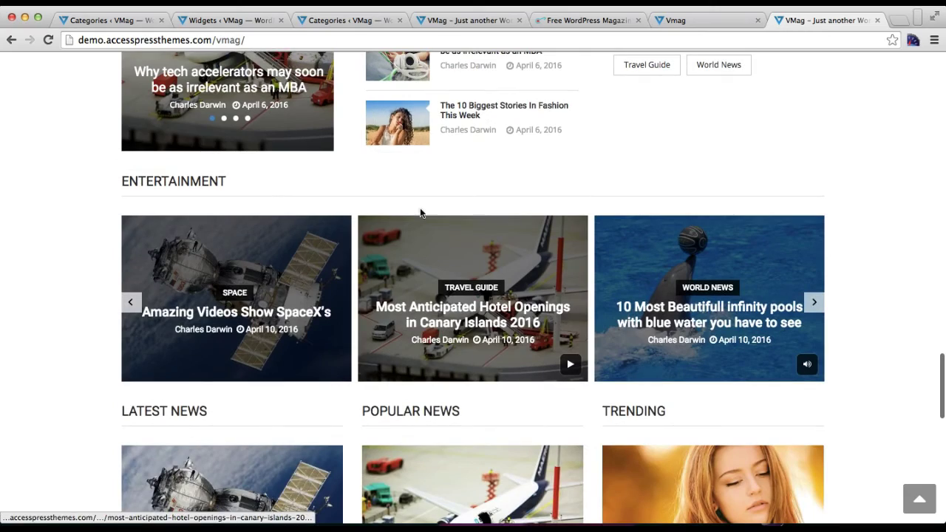
{"action": "scroll", "coordinate": [413, 405], "scroll_direction": "down", "scroll_amount": 2}
{"action": "scroll", "coordinate": [413, 408], "scroll_direction": "up", "scroll_amount": 1}
{"action": "scroll", "coordinate": [413, 410], "scroll_direction": "down", "scroll_amount": 4}
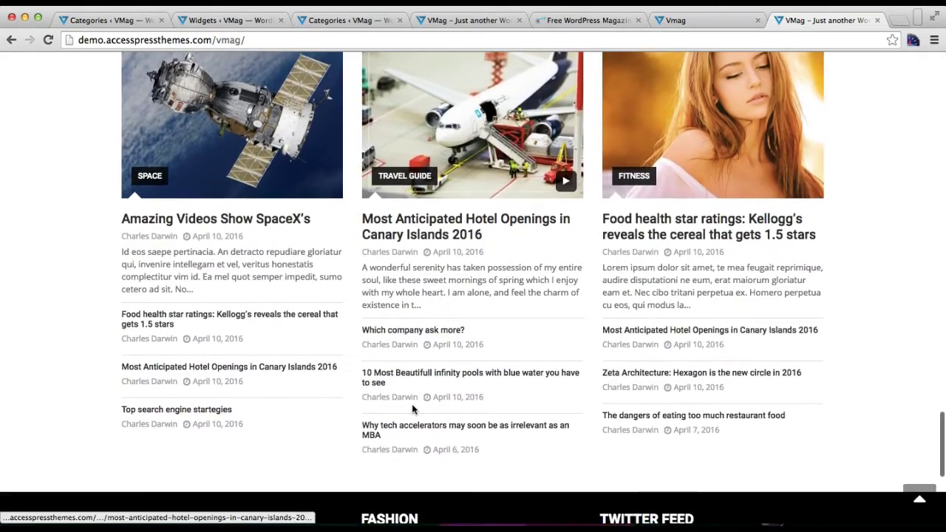
{"action": "scroll", "coordinate": [412, 403], "scroll_direction": "up", "scroll_amount": 5}
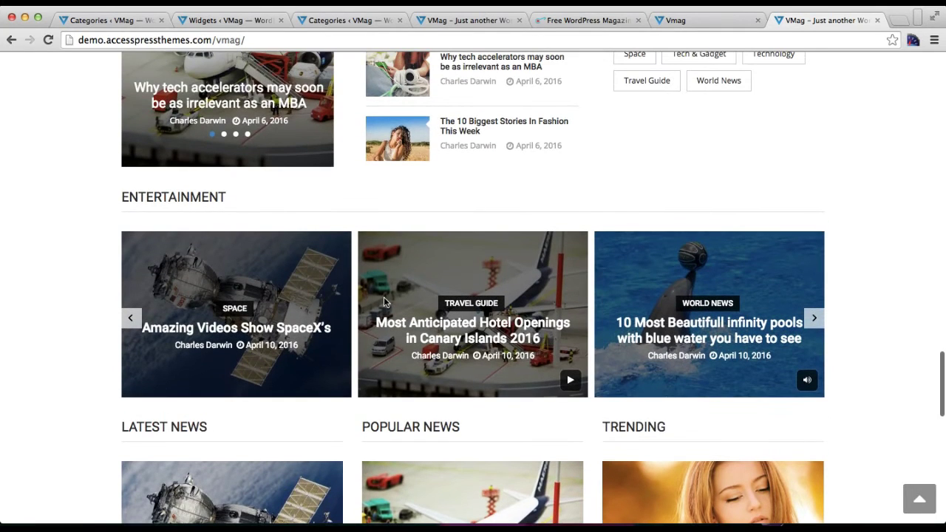
Return to the Widgets page and collapse the Category Posts(List) widget and the HomePage Blocks Area.
{"action": "left_click", "coordinate": [242, 22]}
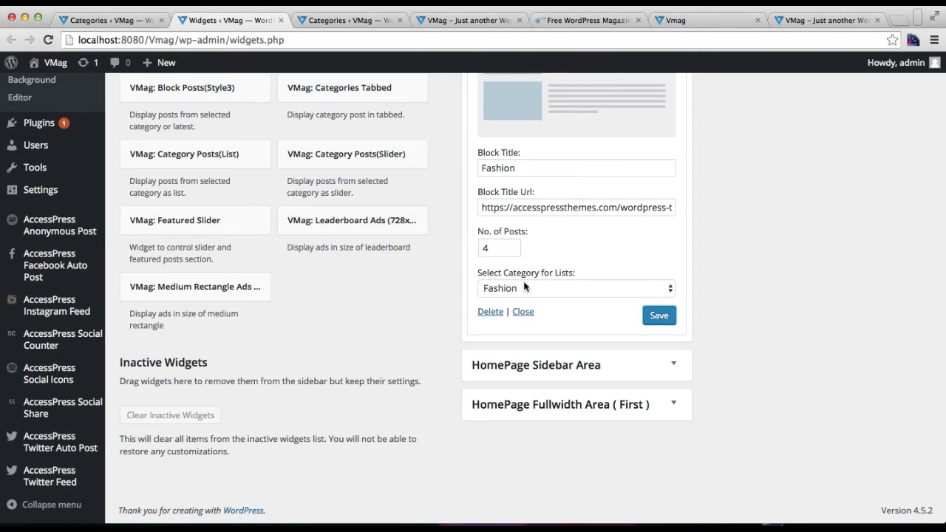
{"action": "left_click", "coordinate": [522, 311]}
{"action": "scroll", "coordinate": [627, 277], "scroll_direction": "up", "scroll_amount": 4}
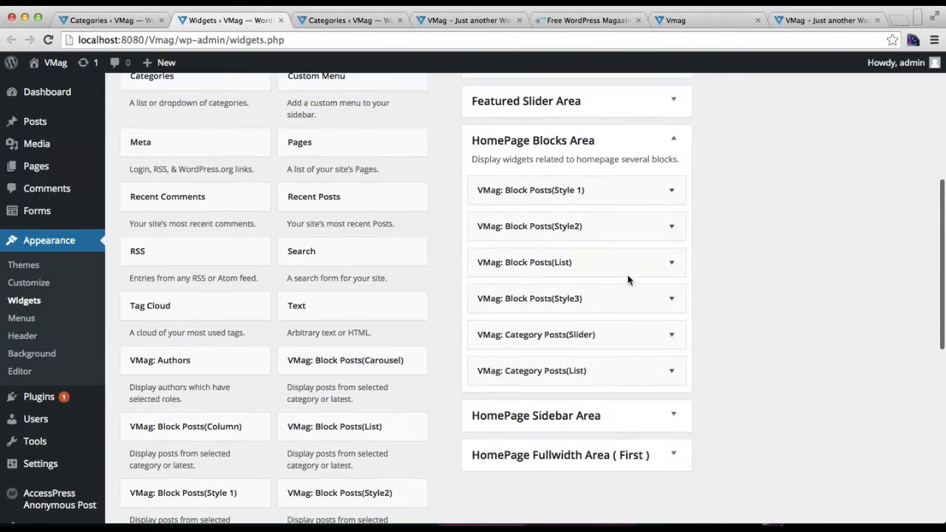
{"action": "scroll", "coordinate": [627, 280], "scroll_direction": "up", "scroll_amount": 1}
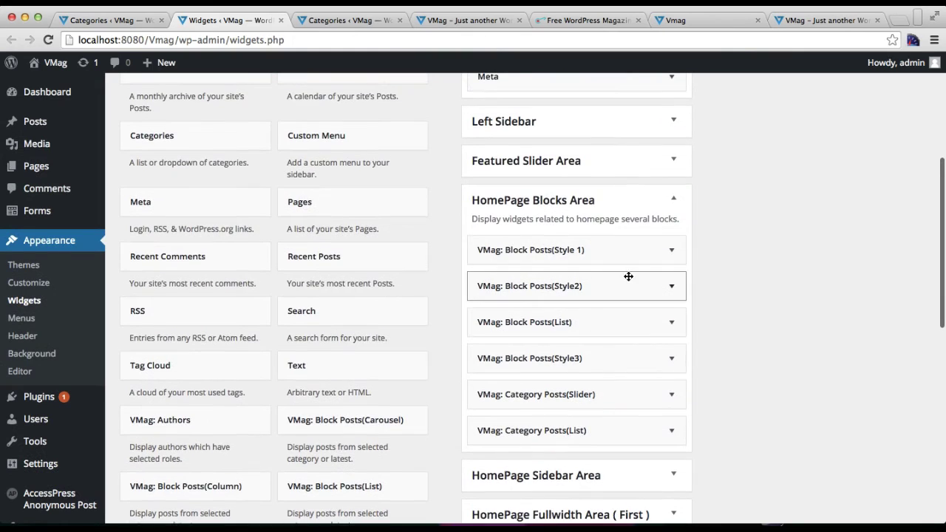
{"action": "left_click", "coordinate": [665, 203]}
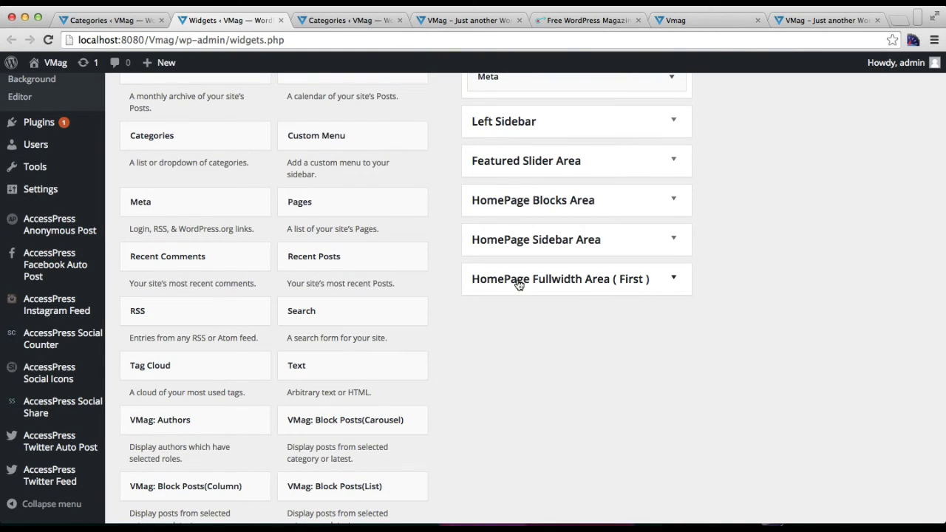
Expand HomePage Fullwidth Area ( First ) and add a VMag: Block Posts(Carousel) widget to it.
{"action": "left_click", "coordinate": [634, 286]}
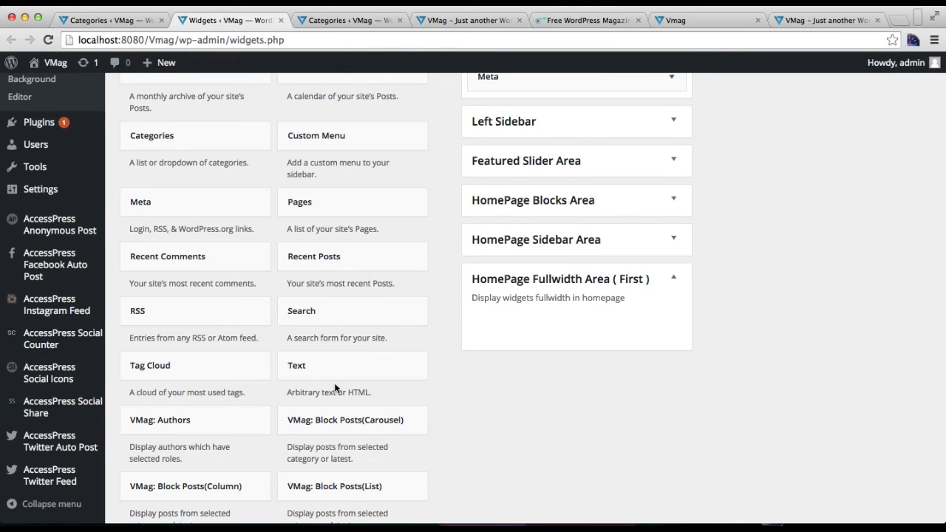
{"action": "scroll", "coordinate": [310, 386], "scroll_direction": "down", "scroll_amount": 3}
{"action": "left_click", "coordinate": [360, 296]}
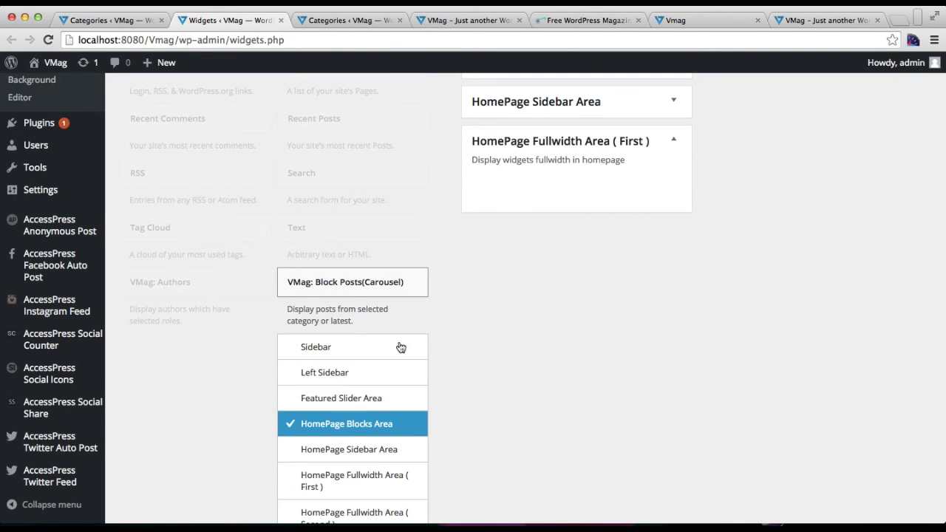
{"action": "scroll", "coordinate": [407, 362], "scroll_direction": "down", "scroll_amount": 3}
{"action": "left_click", "coordinate": [370, 401]}
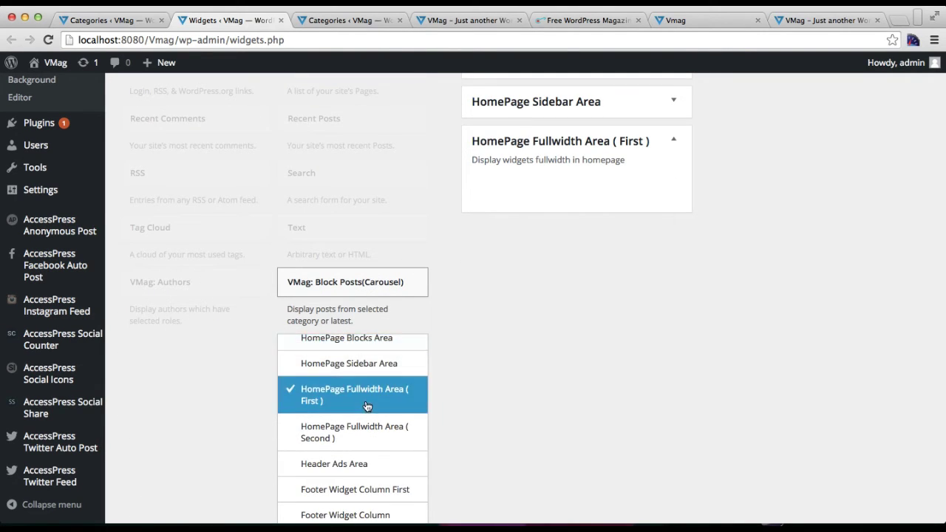
{"action": "scroll", "coordinate": [480, 418], "scroll_direction": "down", "scroll_amount": 3}
{"action": "left_click", "coordinate": [371, 285]}
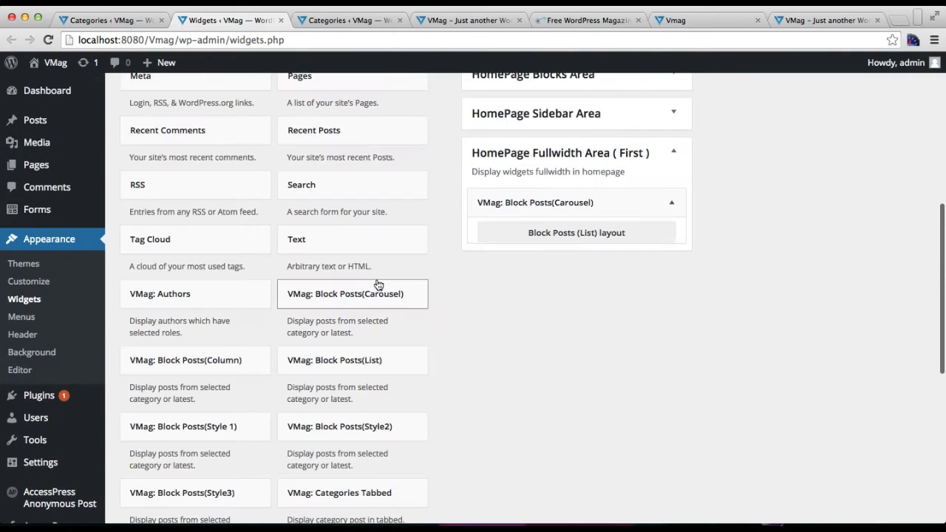
{"action": "left_click", "coordinate": [555, 344]}
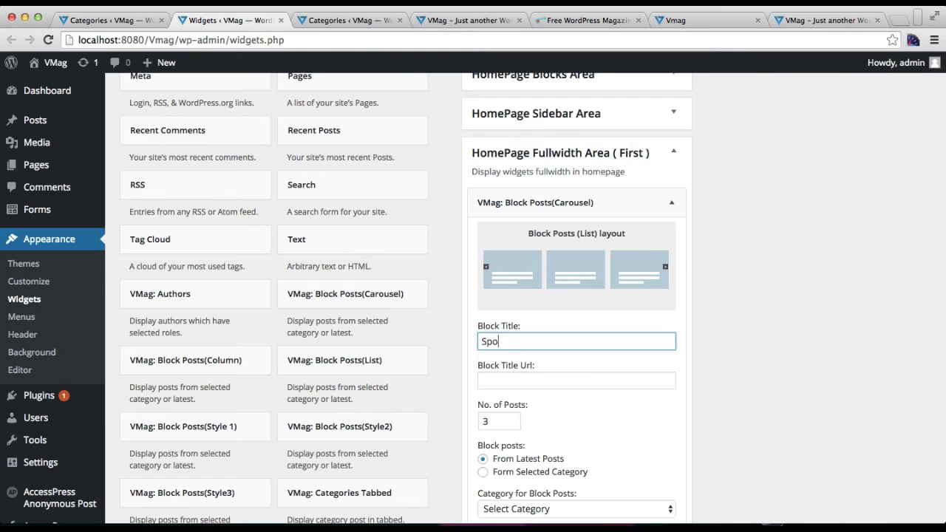
{"action": "left_click", "coordinate": [570, 382]}
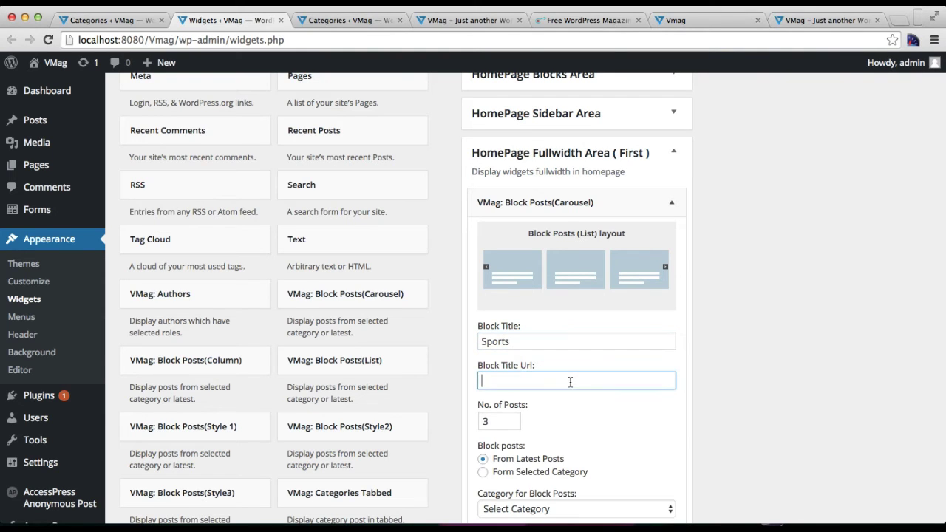
{"action": "key", "text": "super+v"}
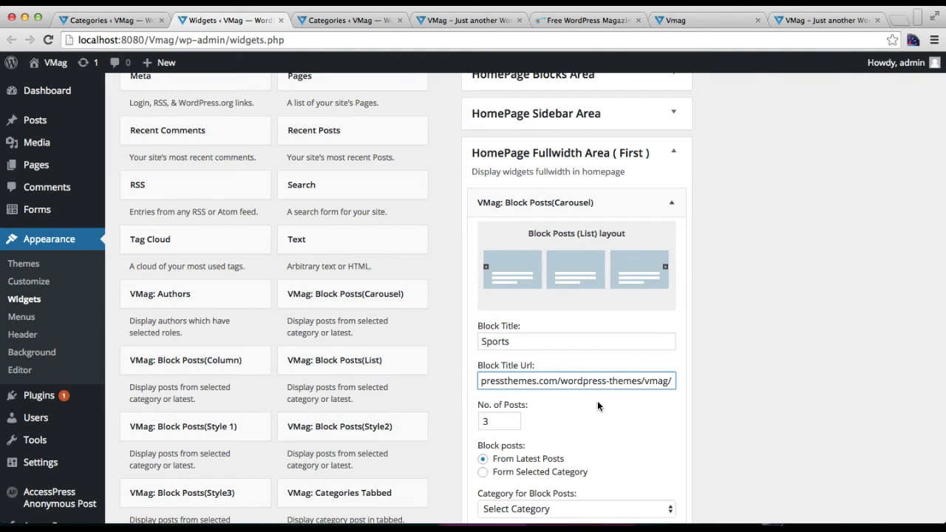
Set the carousel to 4 posts from the selected category Sports and save the widget.
{"action": "scroll", "coordinate": [597, 401], "scroll_direction": "down", "scroll_amount": 3}
{"action": "left_click", "coordinate": [512, 295]}
{"action": "left_click", "coordinate": [483, 349]}
{"action": "left_click", "coordinate": [529, 385]}
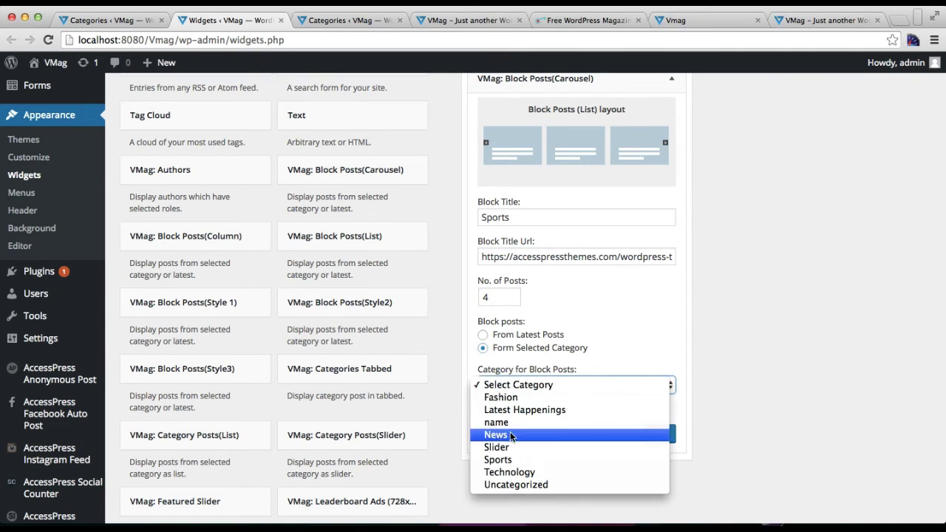
{"action": "left_click", "coordinate": [501, 457]}
{"action": "left_click", "coordinate": [658, 434]}
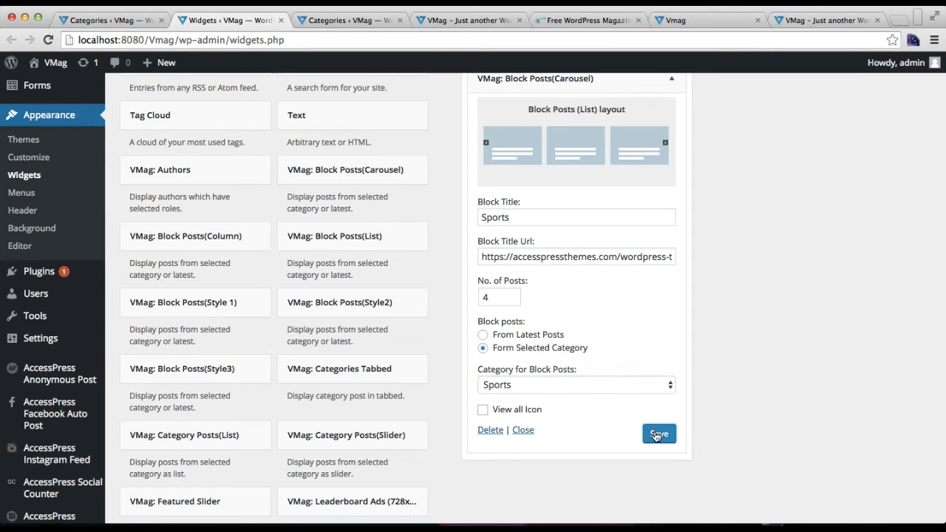
Reload the local VMag homepage and browse the Sports carousel forward and back to check it.
{"action": "left_click", "coordinate": [473, 21]}
{"action": "left_click", "coordinate": [465, 38]}
{"action": "key", "text": "Return"}
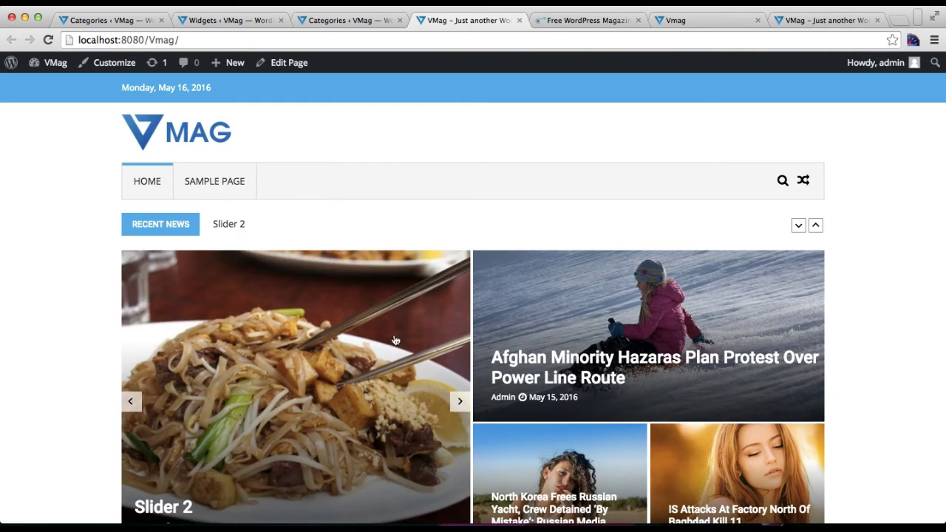
{"action": "scroll", "coordinate": [393, 338], "scroll_direction": "down", "scroll_amount": 10}
{"action": "scroll", "coordinate": [396, 340], "scroll_direction": "down", "scroll_amount": 3}
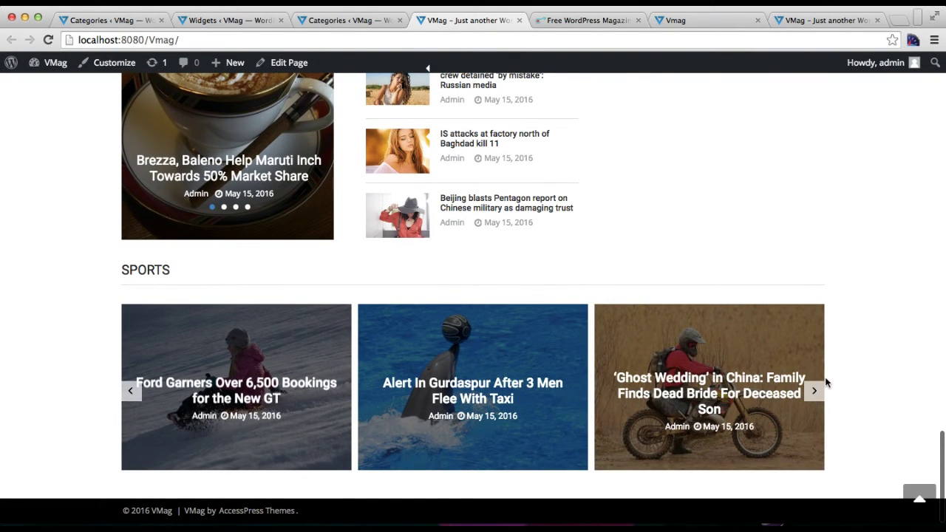
{"action": "left_click", "coordinate": [815, 395]}
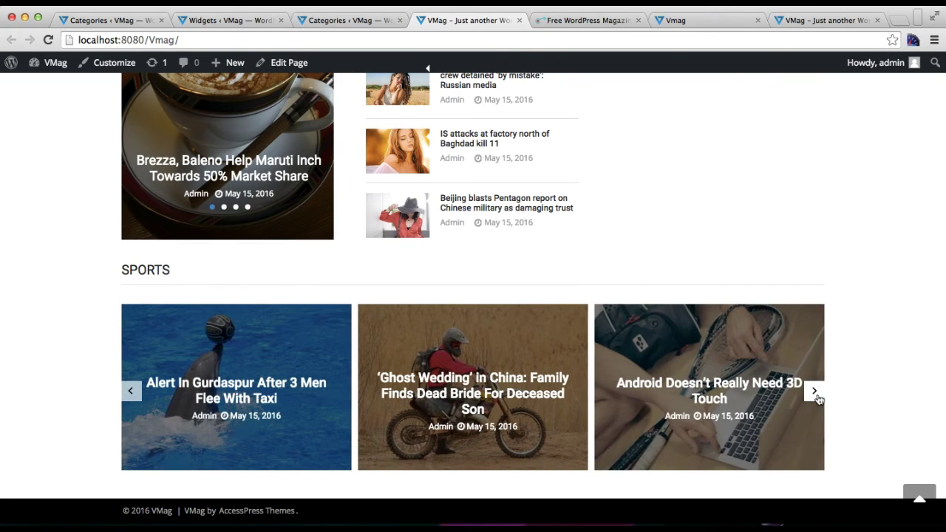
{"action": "left_click", "coordinate": [133, 391]}
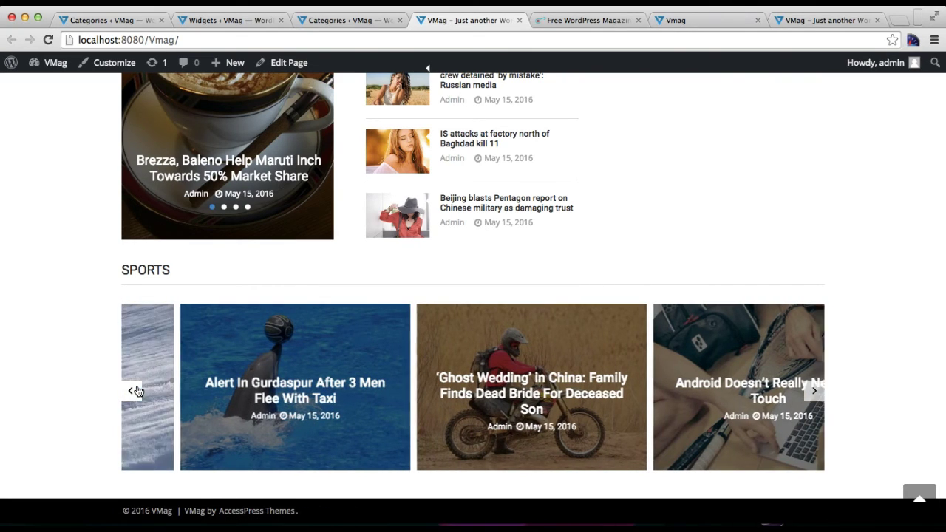
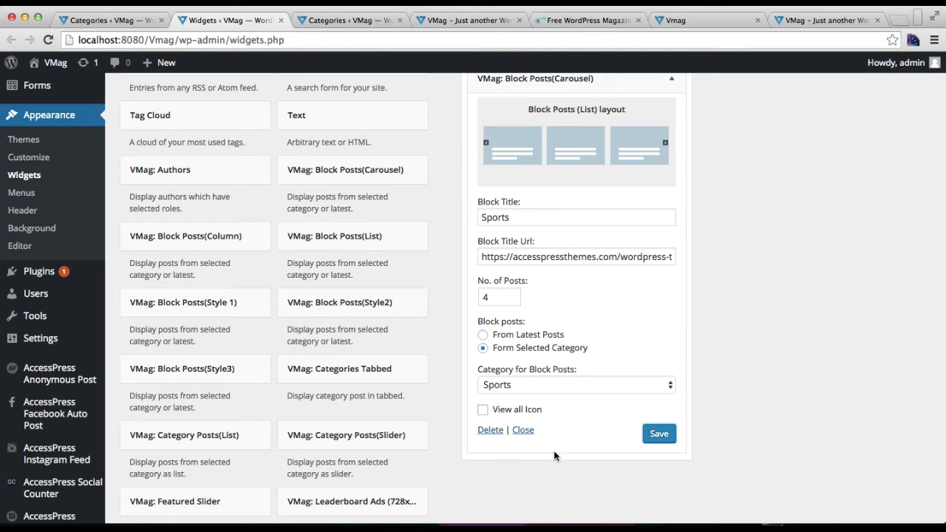
Return to the Widgets page and collapse the Block Posts(Carousel) widget and HomePage Fullwidth Area ( First ).
{"action": "left_click", "coordinate": [523, 430]}
{"action": "scroll", "coordinate": [747, 311], "scroll_direction": "up", "scroll_amount": 3}
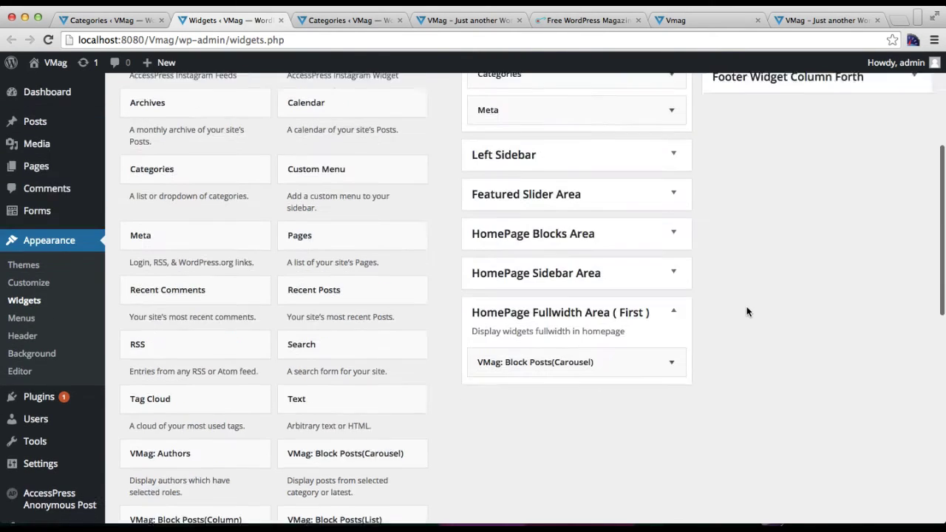
{"action": "scroll", "coordinate": [746, 311], "scroll_direction": "up", "scroll_amount": 2}
{"action": "left_click", "coordinate": [669, 420]}
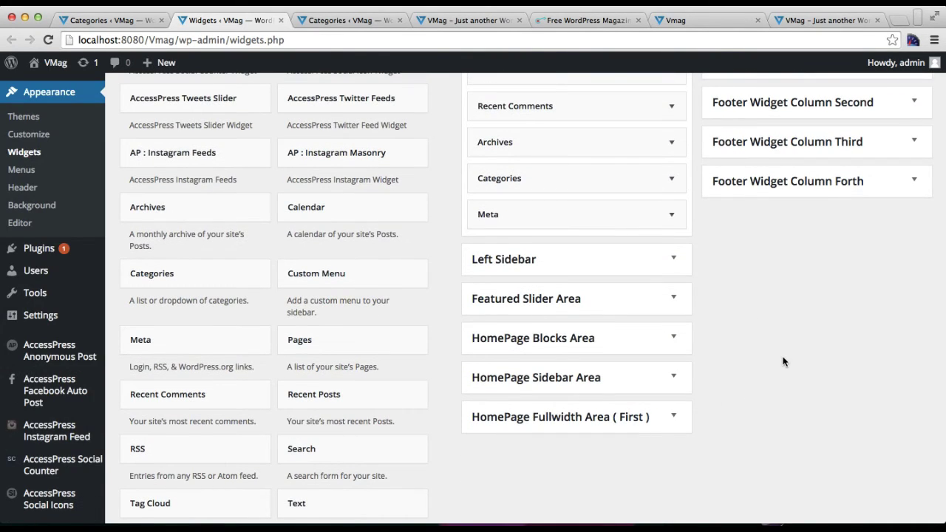
Expand HomePage Fullwidth Area ( Second ) and add a VMag: Block Posts(Column) widget to it.
{"action": "scroll", "coordinate": [783, 362], "scroll_direction": "up", "scroll_amount": 2}
{"action": "left_click", "coordinate": [882, 144]}
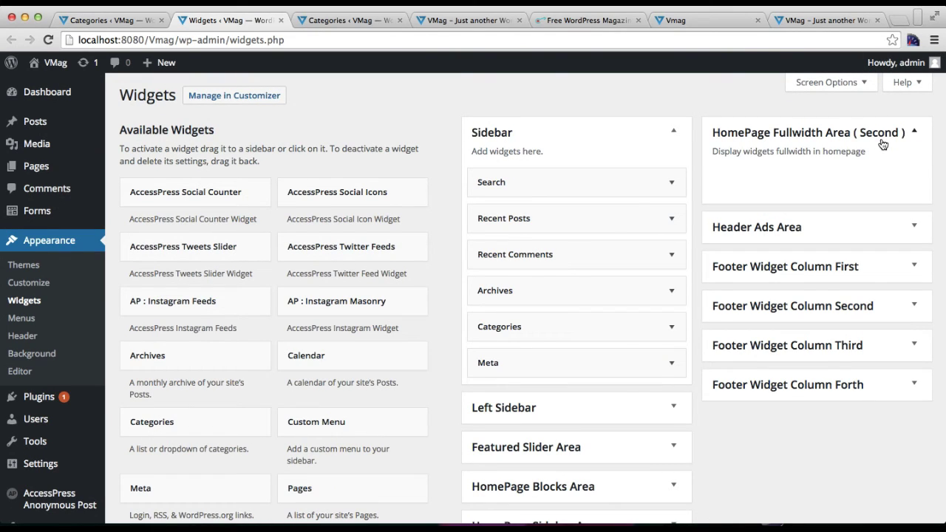
{"action": "scroll", "coordinate": [381, 339], "scroll_direction": "down", "scroll_amount": 10}
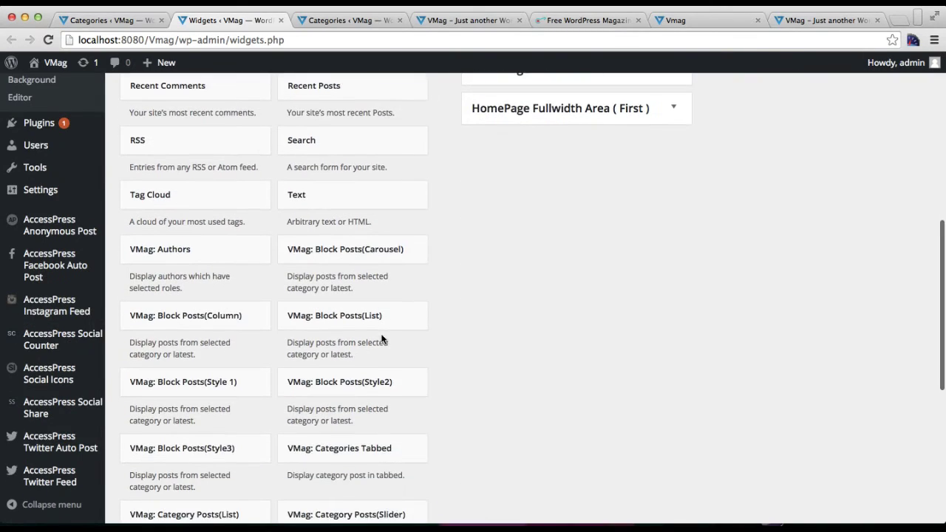
{"action": "left_click", "coordinate": [207, 244]}
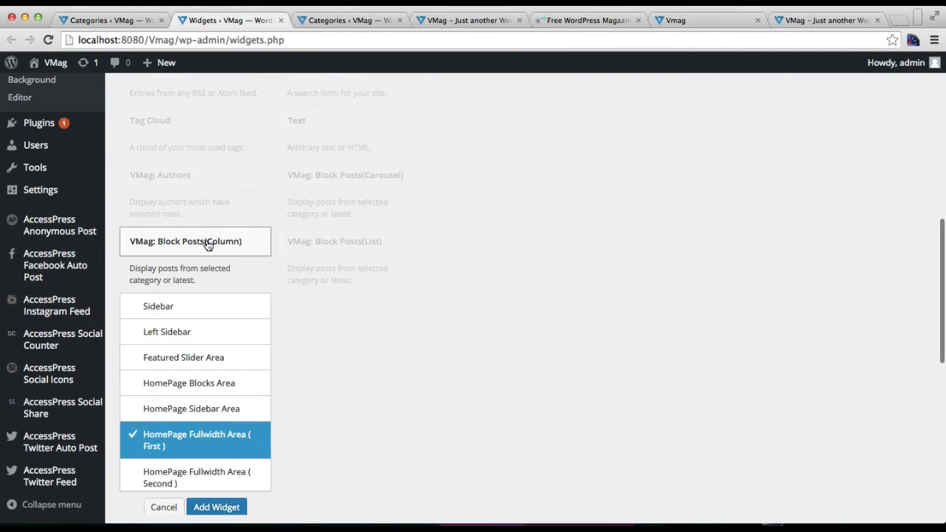
{"action": "scroll", "coordinate": [338, 419], "scroll_direction": "down", "scroll_amount": 1}
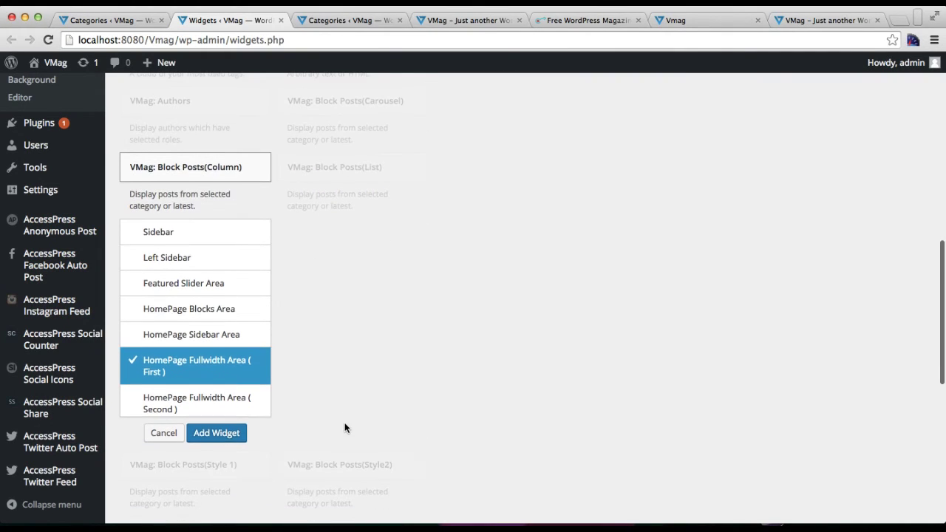
{"action": "left_click", "coordinate": [233, 404]}
{"action": "left_click", "coordinate": [231, 432]}
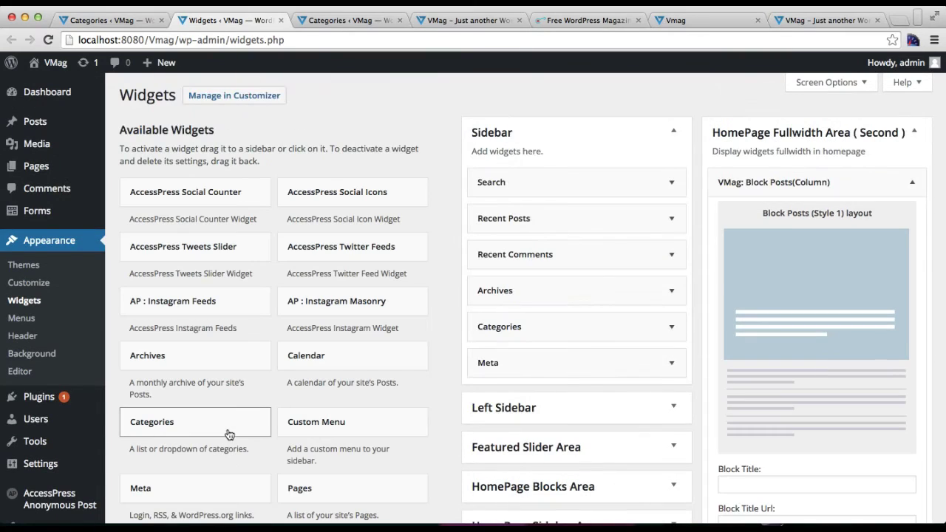
Configure the column widget with title Technology, title URL # and posts from the selected category Technology, and save it.
{"action": "scroll", "coordinate": [849, 230], "scroll_direction": "down", "scroll_amount": 3}
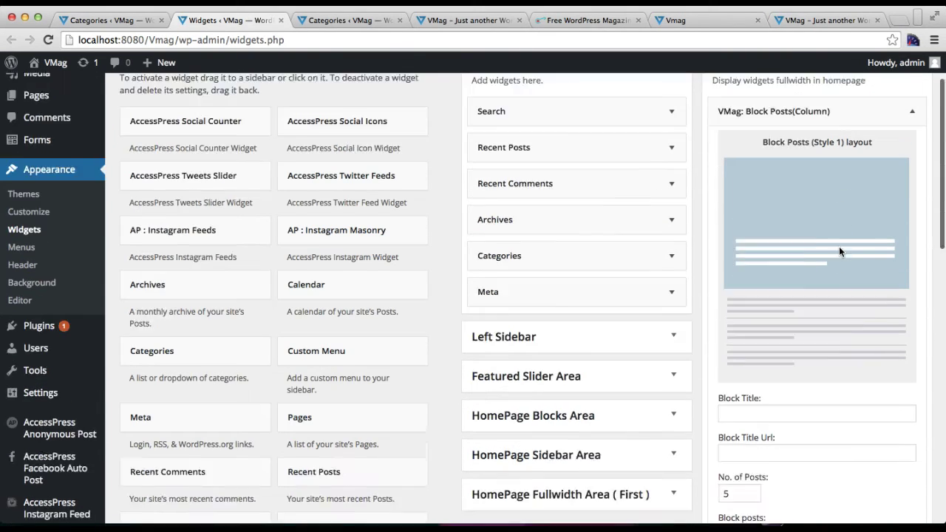
{"action": "left_click", "coordinate": [818, 275]}
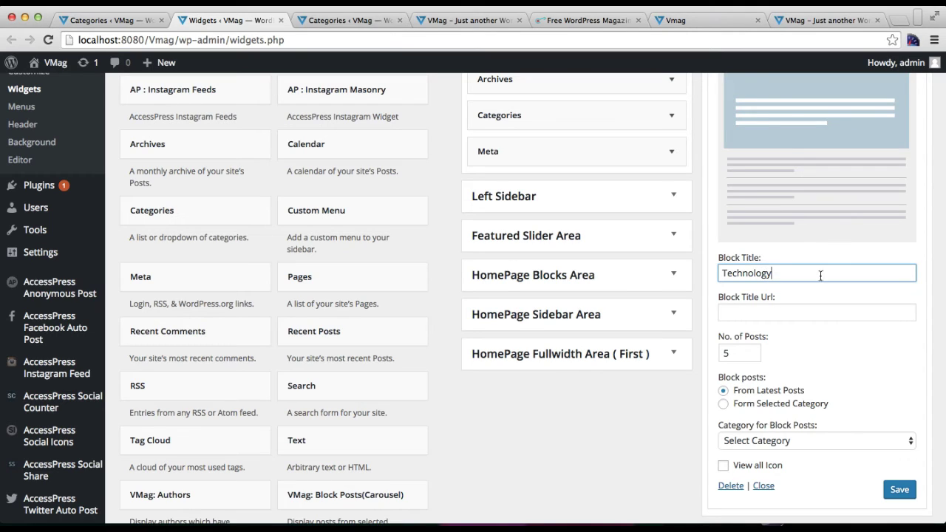
{"action": "left_click", "coordinate": [830, 318]}
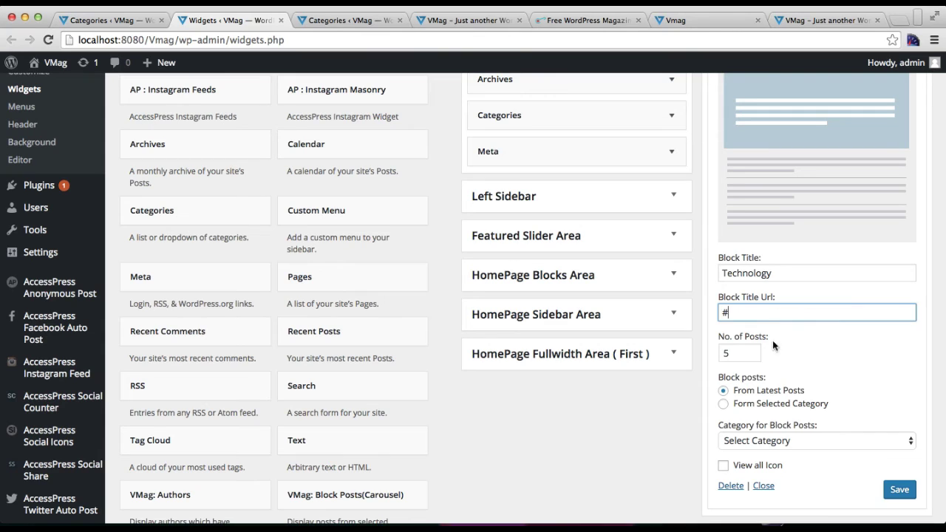
{"action": "left_click", "coordinate": [720, 404]}
{"action": "left_click", "coordinate": [773, 438]}
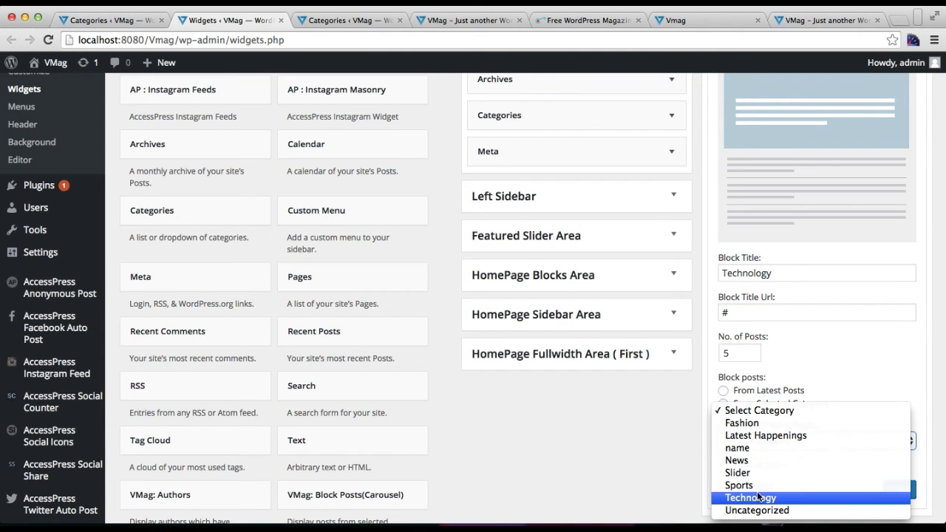
{"action": "left_click", "coordinate": [759, 493]}
{"action": "scroll", "coordinate": [784, 438], "scroll_direction": "down", "scroll_amount": 5}
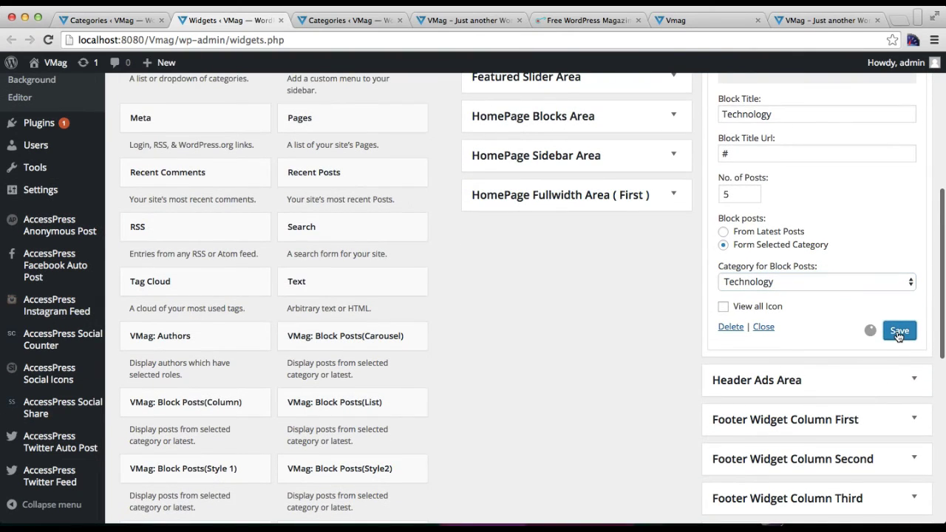
Reload the local homepage to check the Technology block and compare it with the demo site's row of news columns.
{"action": "left_click", "coordinate": [470, 21]}
{"action": "left_click", "coordinate": [460, 41]}
{"action": "key", "text": "Return"}
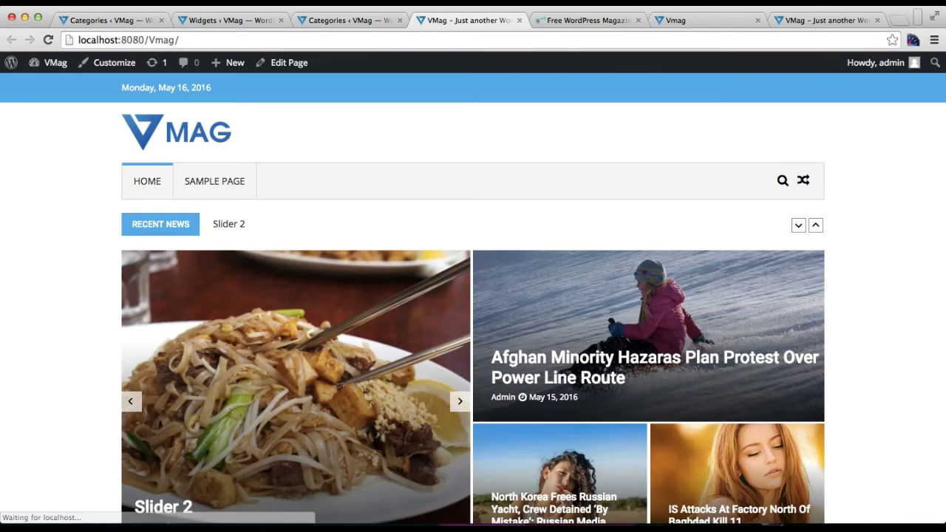
{"action": "scroll", "coordinate": [382, 380], "scroll_direction": "down", "scroll_amount": 15}
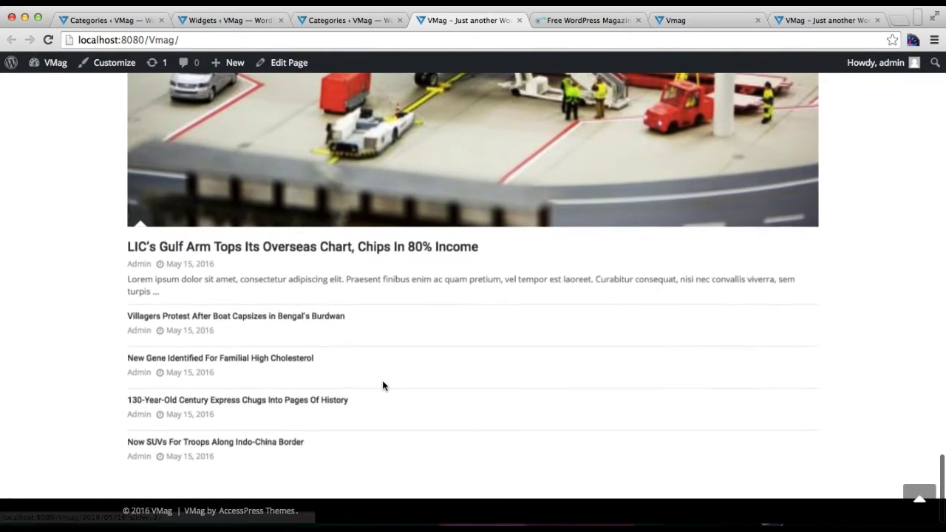
{"action": "scroll", "coordinate": [382, 380], "scroll_direction": "up", "scroll_amount": 5}
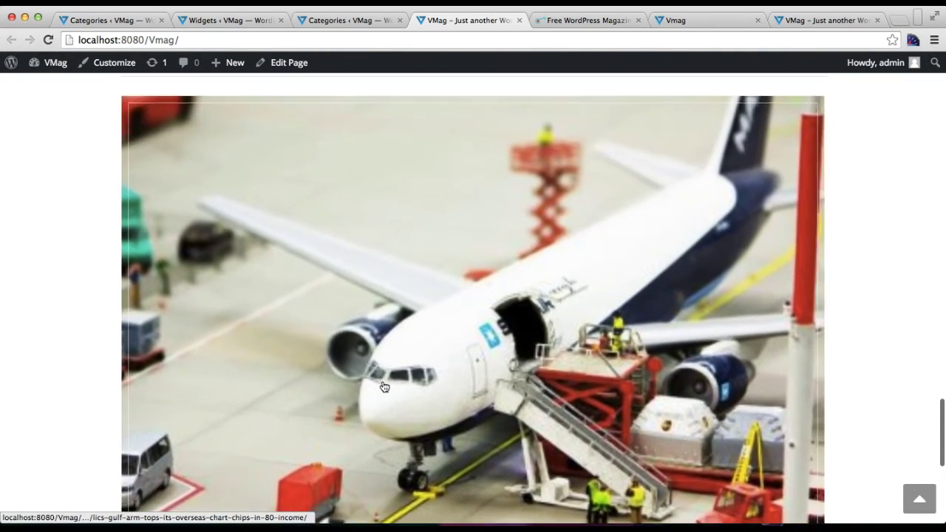
{"action": "scroll", "coordinate": [384, 386], "scroll_direction": "up", "scroll_amount": 2}
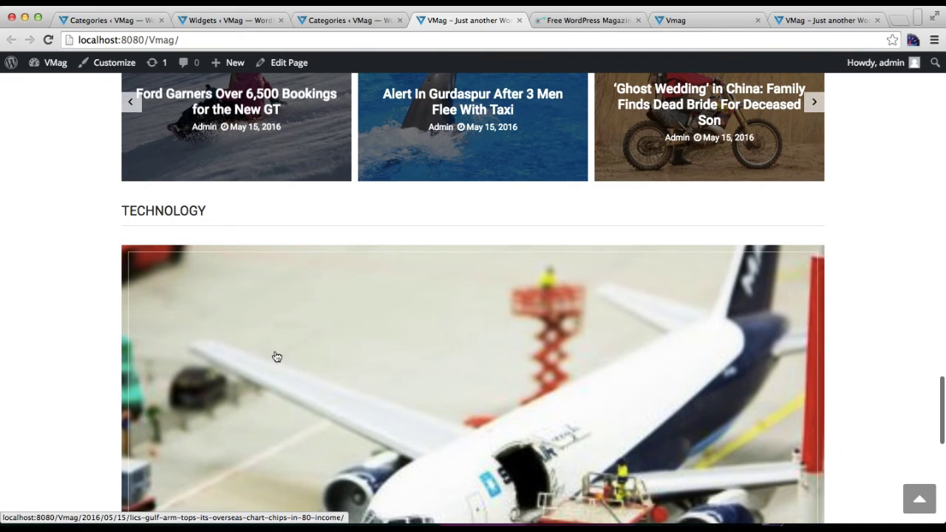
{"action": "left_click", "coordinate": [818, 23]}
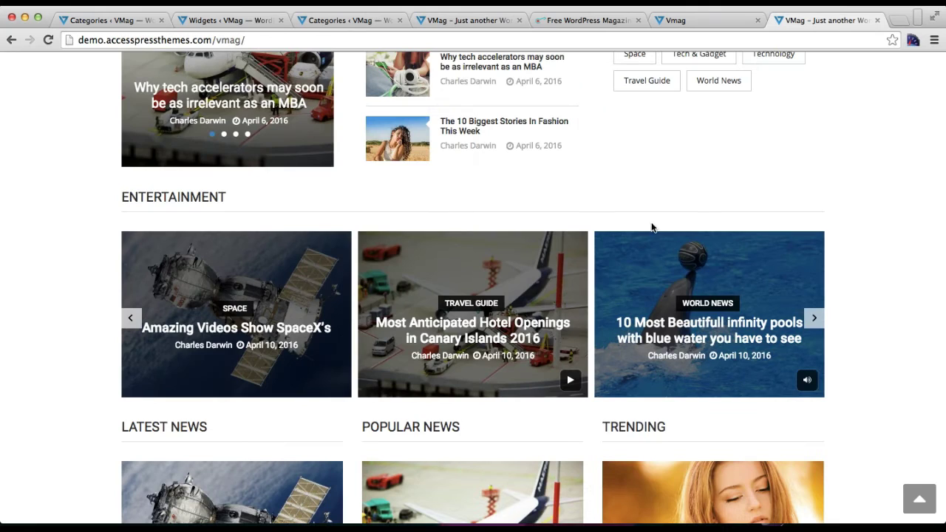
{"action": "scroll", "coordinate": [478, 316], "scroll_direction": "down", "scroll_amount": 4}
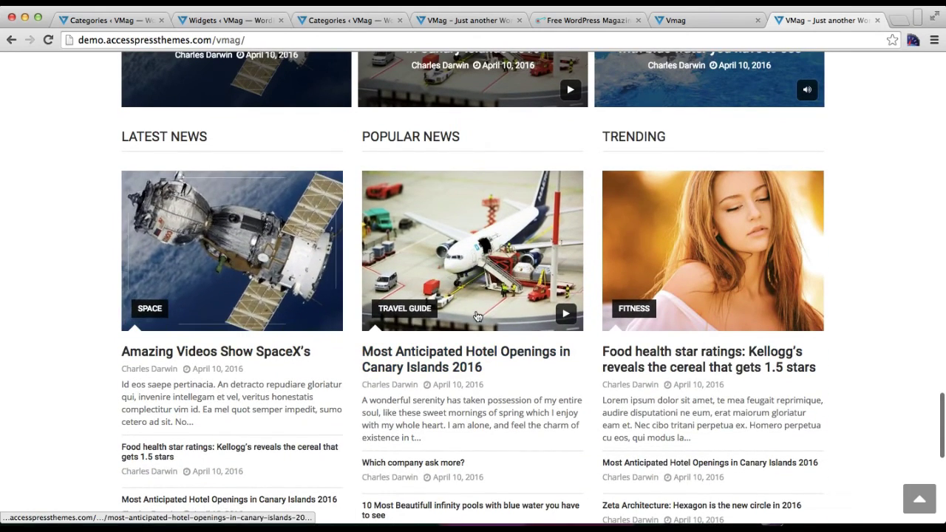
Return to the Widgets page and collapse the Technology Block Posts(Column) widget.
{"action": "left_click", "coordinate": [224, 21]}
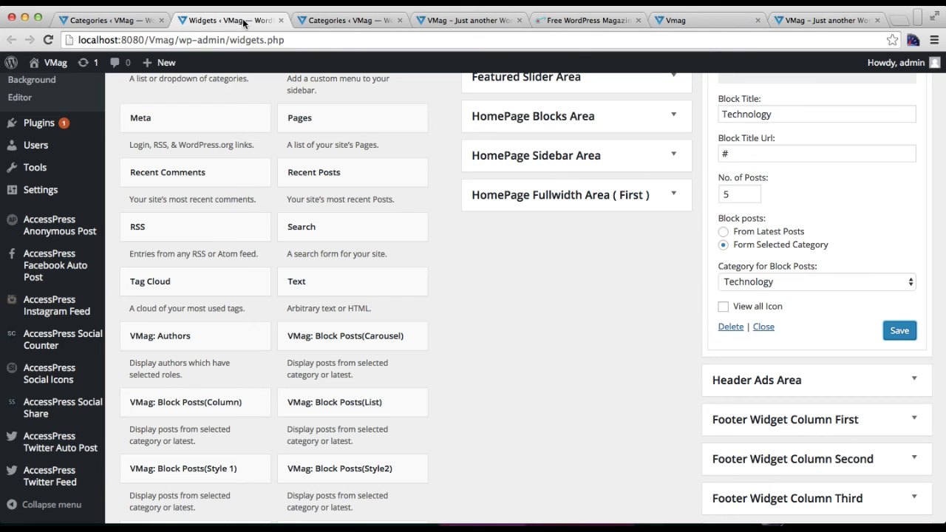
{"action": "left_click", "coordinate": [763, 327]}
{"action": "scroll", "coordinate": [798, 111], "scroll_direction": "up", "scroll_amount": 5}
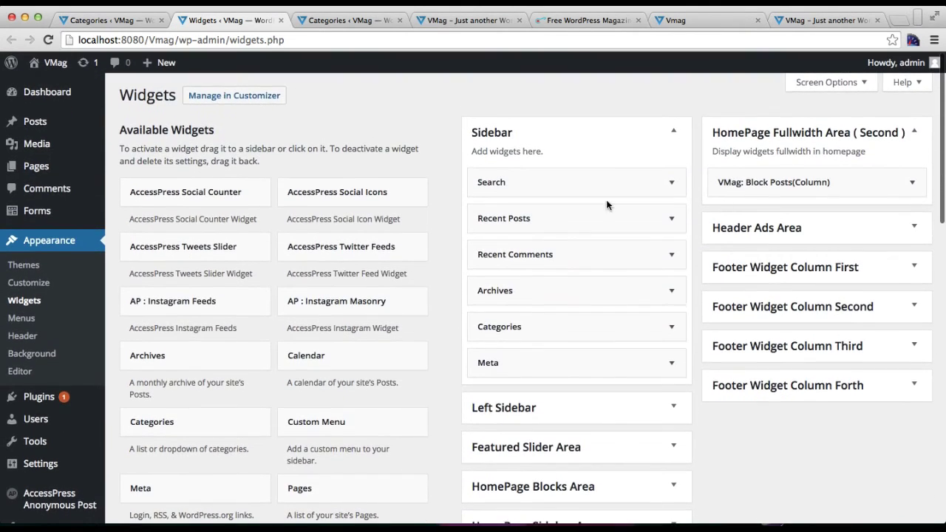
Add two more VMag: Block Posts(Column) widgets to HomePage Fullwidth Area ( Second ).
{"action": "scroll", "coordinate": [296, 437], "scroll_direction": "down", "scroll_amount": 10}
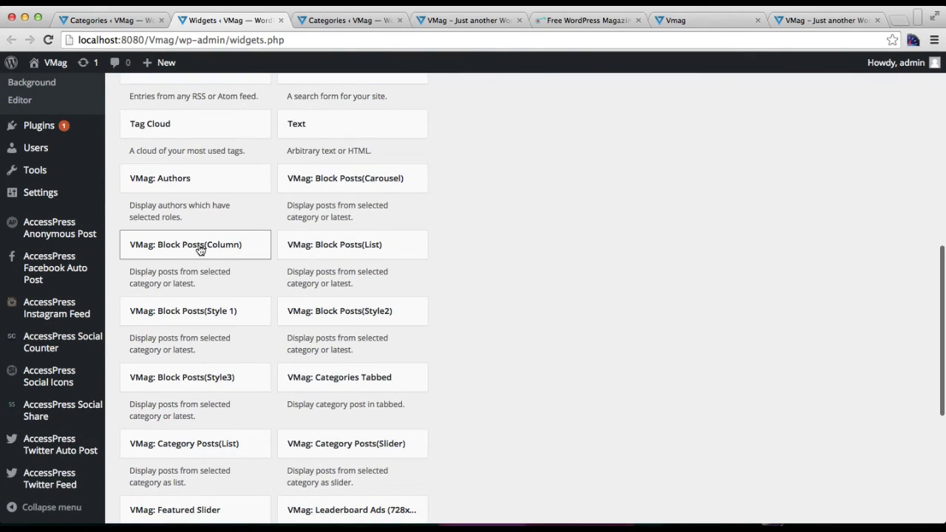
{"action": "left_click", "coordinate": [200, 250]}
{"action": "left_click", "coordinate": [224, 515]}
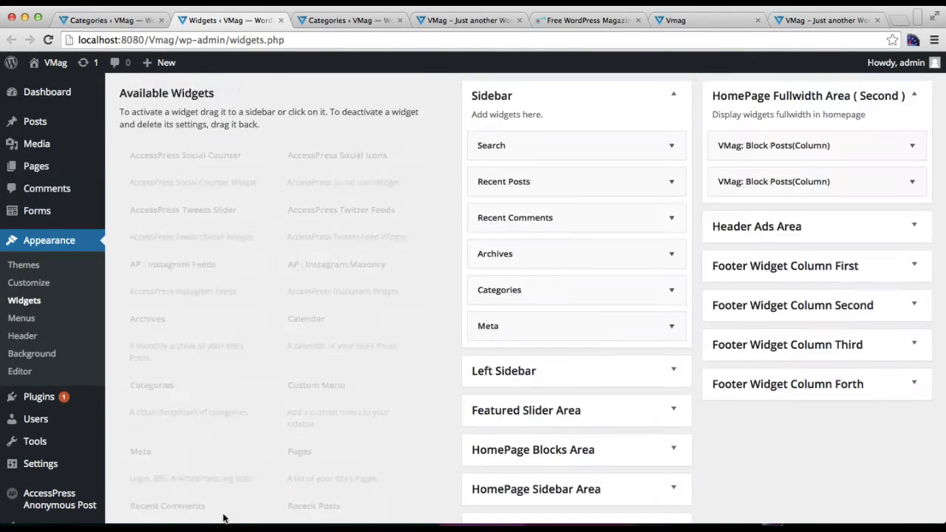
{"action": "scroll", "coordinate": [207, 397], "scroll_direction": "down", "scroll_amount": 9}
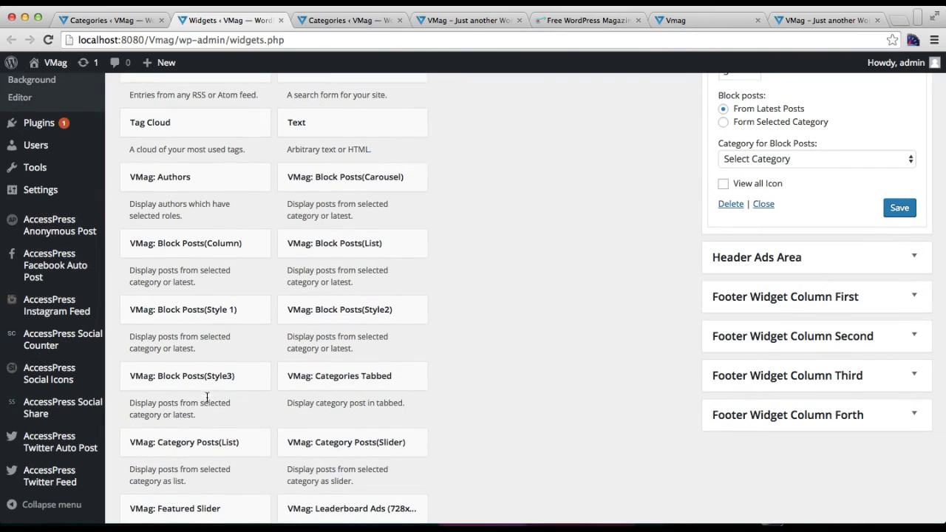
{"action": "left_click", "coordinate": [239, 246]}
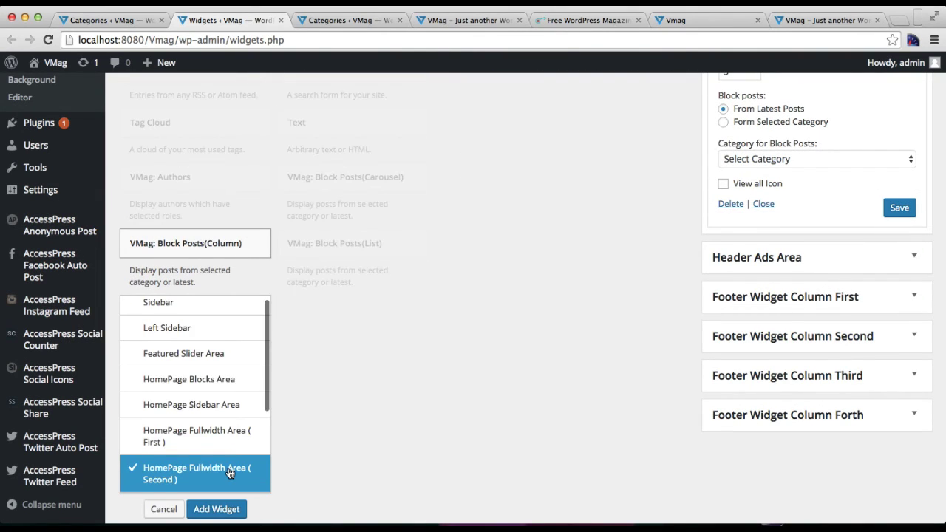
{"action": "scroll", "coordinate": [229, 476], "scroll_direction": "down", "scroll_amount": 3}
{"action": "left_click", "coordinate": [216, 505]}
Configure the second column widget with title Fashion, title URL # and posts from the selected category Fashion, save it and close it.
{"action": "scroll", "coordinate": [838, 309], "scroll_direction": "up", "scroll_amount": 8}
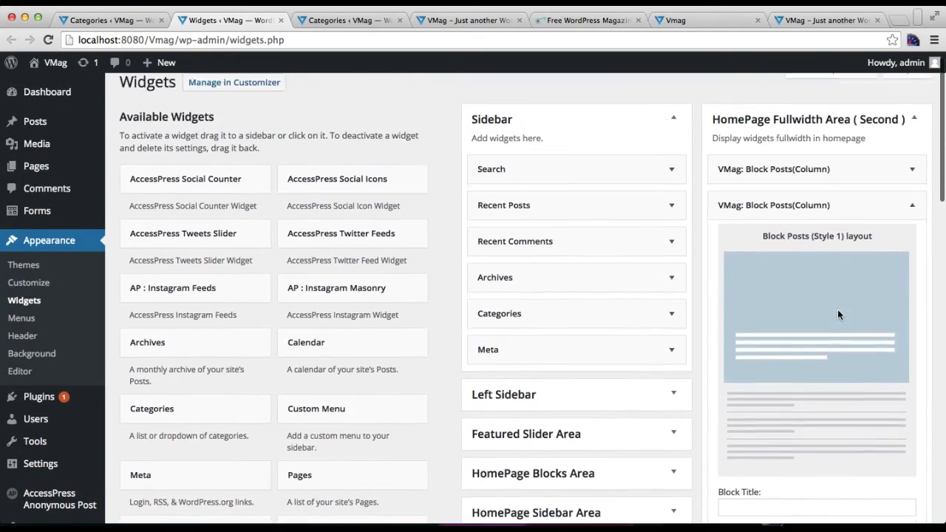
{"action": "scroll", "coordinate": [838, 309], "scroll_direction": "down", "scroll_amount": 5}
{"action": "left_click", "coordinate": [799, 276]}
{"action": "type", "text": "Fashion"}
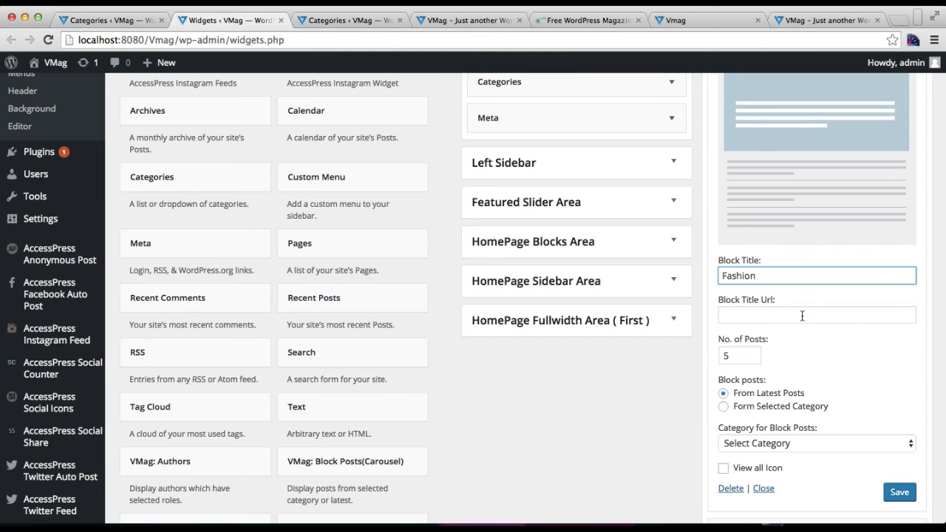
{"action": "left_click", "coordinate": [802, 316]}
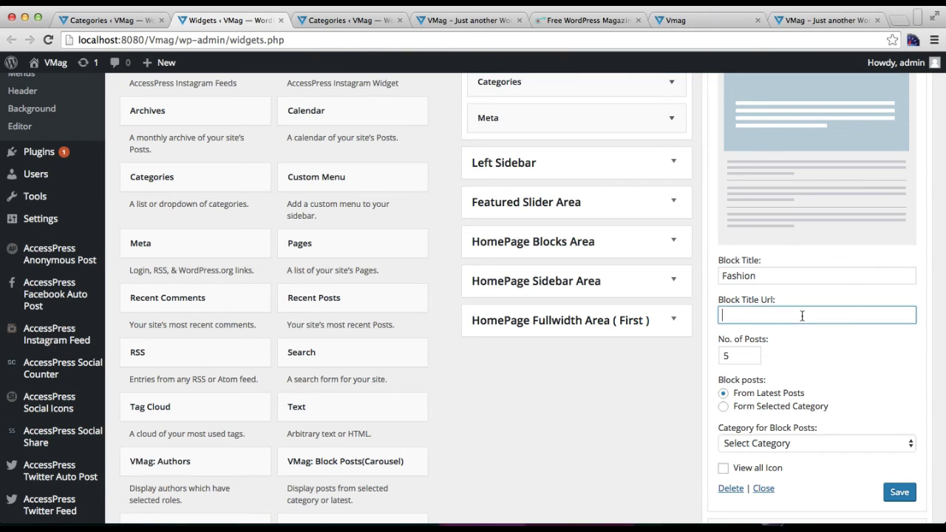
{"action": "left_click", "coordinate": [723, 406]}
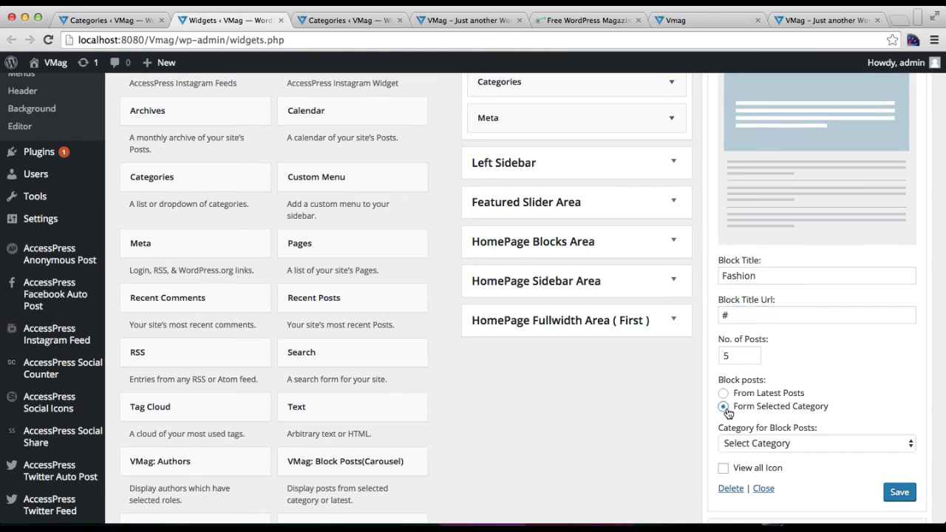
{"action": "left_click", "coordinate": [764, 443]}
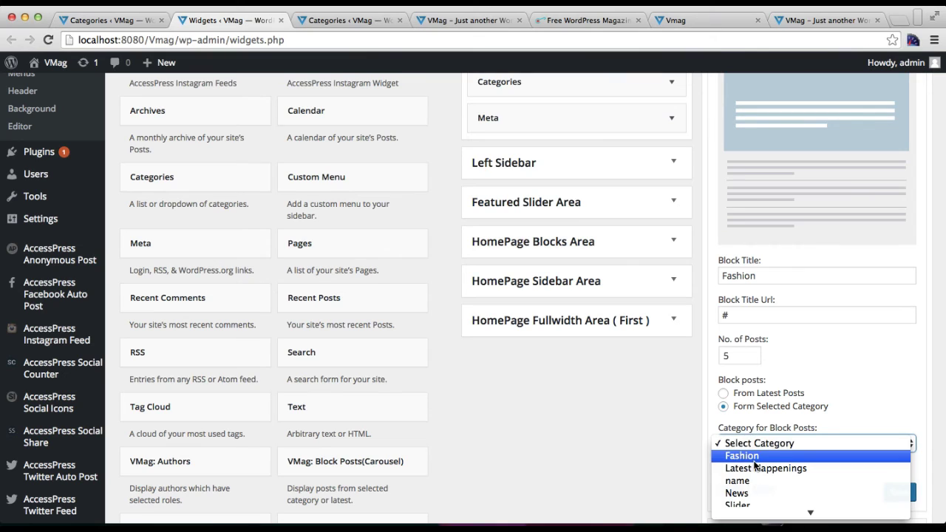
{"action": "left_click", "coordinate": [755, 459]}
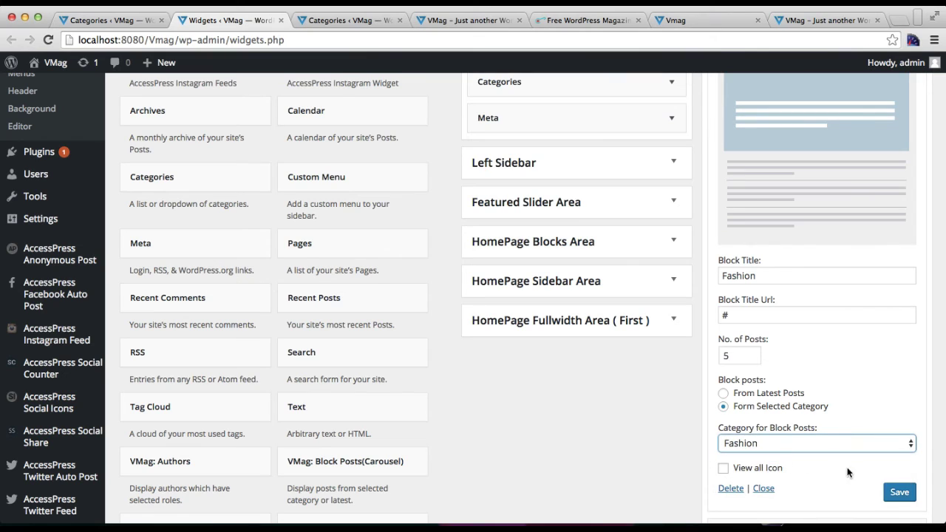
{"action": "left_click", "coordinate": [761, 487]}
Configure the third column widget with title Sports, title URL # and posts from the selected category Sports, save it and close it.
{"action": "left_click", "coordinate": [764, 312]}
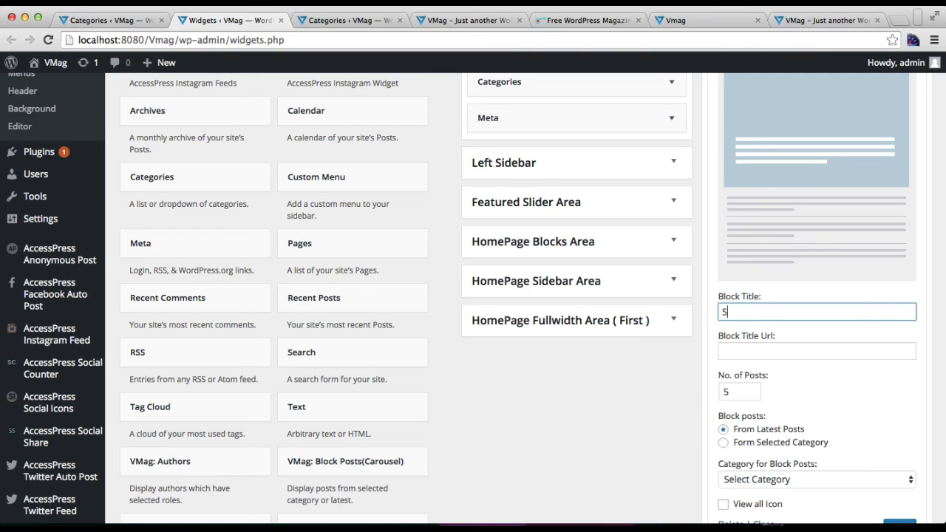
{"action": "left_click", "coordinate": [778, 351]}
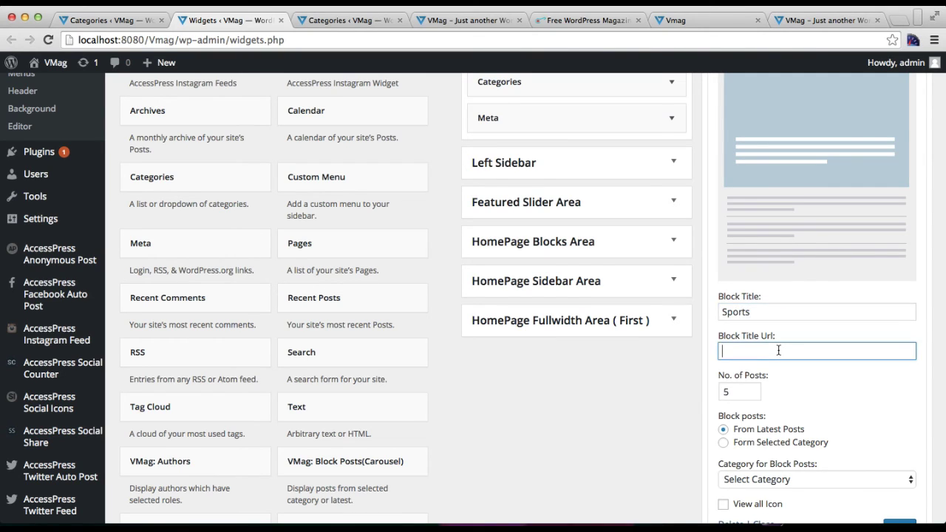
{"action": "left_click", "coordinate": [724, 444]}
{"action": "left_click", "coordinate": [763, 478]}
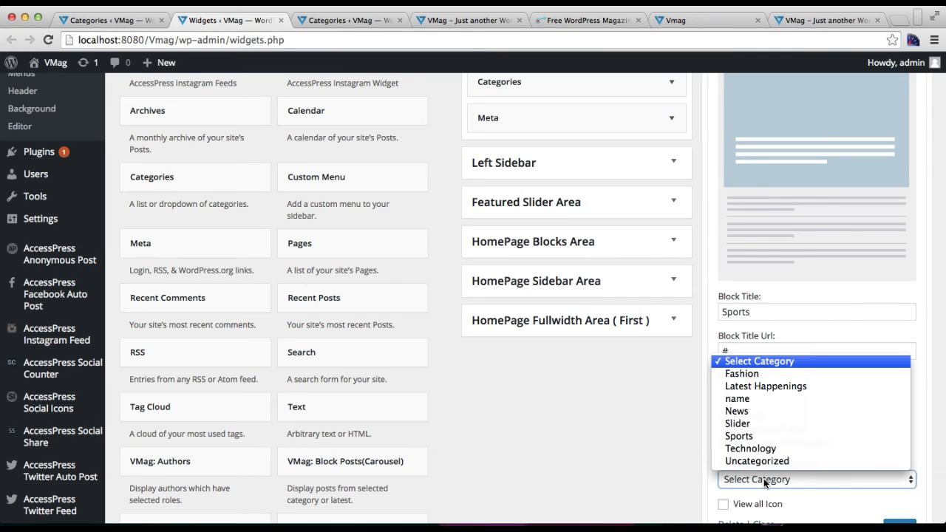
{"action": "left_click", "coordinate": [750, 435]}
{"action": "scroll", "coordinate": [796, 454], "scroll_direction": "down", "scroll_amount": 3}
{"action": "left_click", "coordinate": [898, 385]}
{"action": "left_click", "coordinate": [764, 383]}
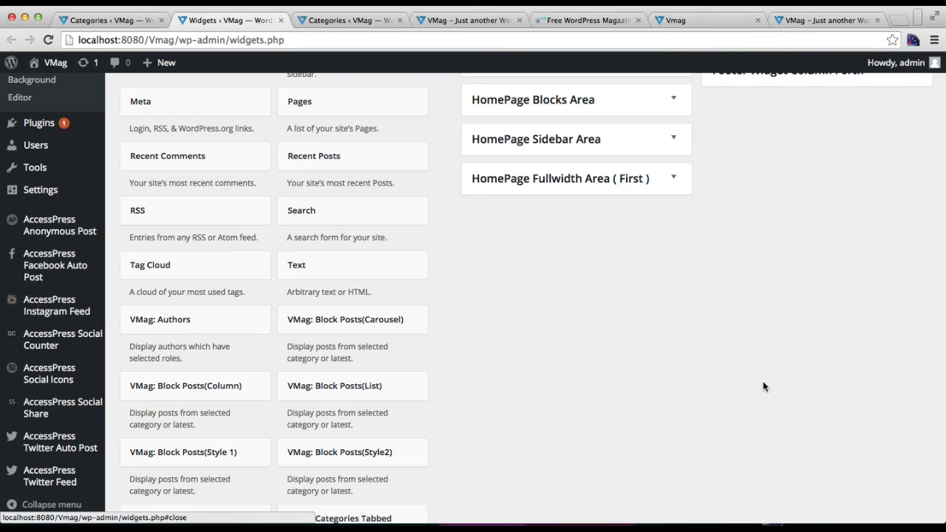
{"action": "scroll", "coordinate": [787, 260], "scroll_direction": "up", "scroll_amount": 5}
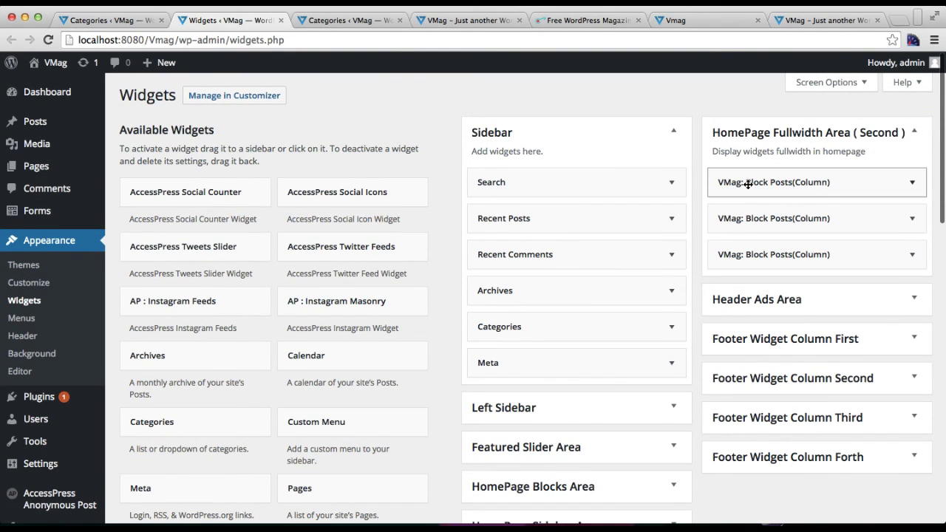
Reload the local homepage and review the Technology, Fashion and Sports columns and the blocks above them up to the slider.
{"action": "left_click", "coordinate": [468, 22]}
{"action": "left_click", "coordinate": [466, 38]}
{"action": "key", "text": "Return"}
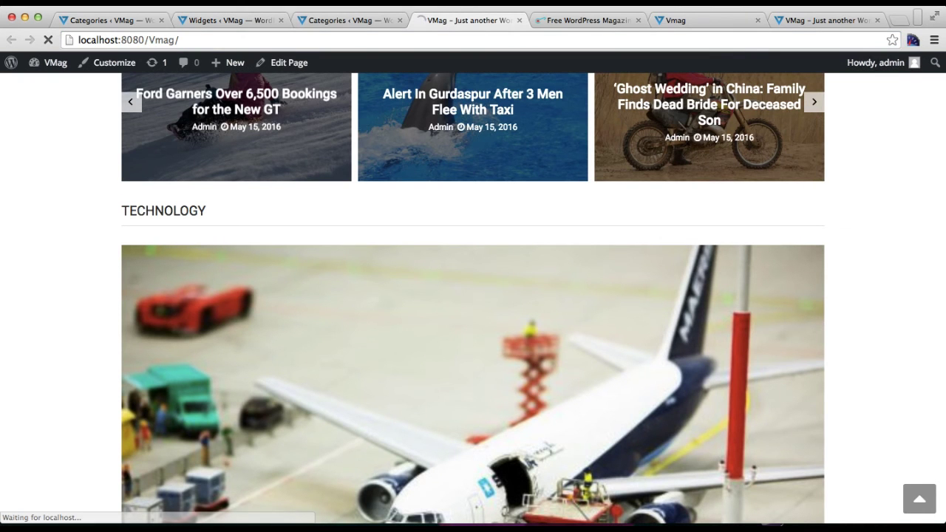
{"action": "scroll", "coordinate": [389, 376], "scroll_direction": "down", "scroll_amount": 15}
{"action": "scroll", "coordinate": [388, 377], "scroll_direction": "down", "scroll_amount": 4}
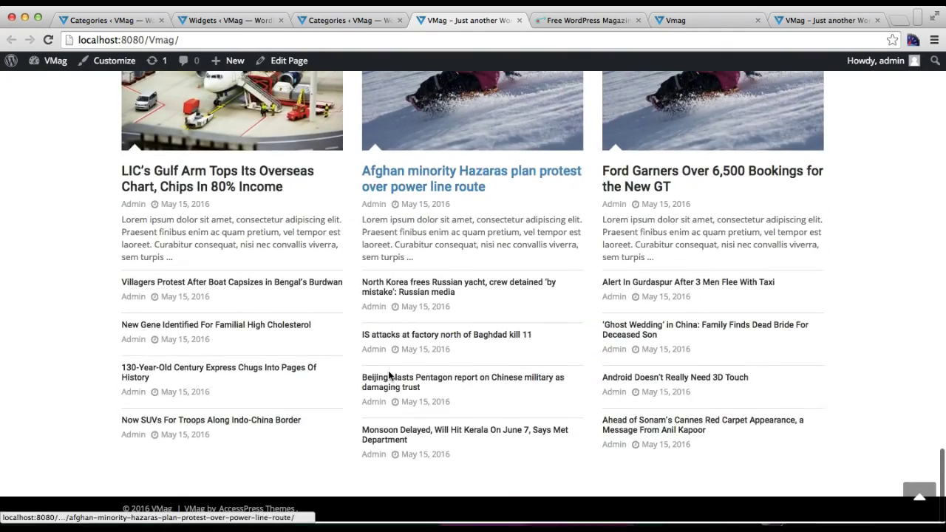
{"action": "scroll", "coordinate": [388, 370], "scroll_direction": "up", "scroll_amount": 3}
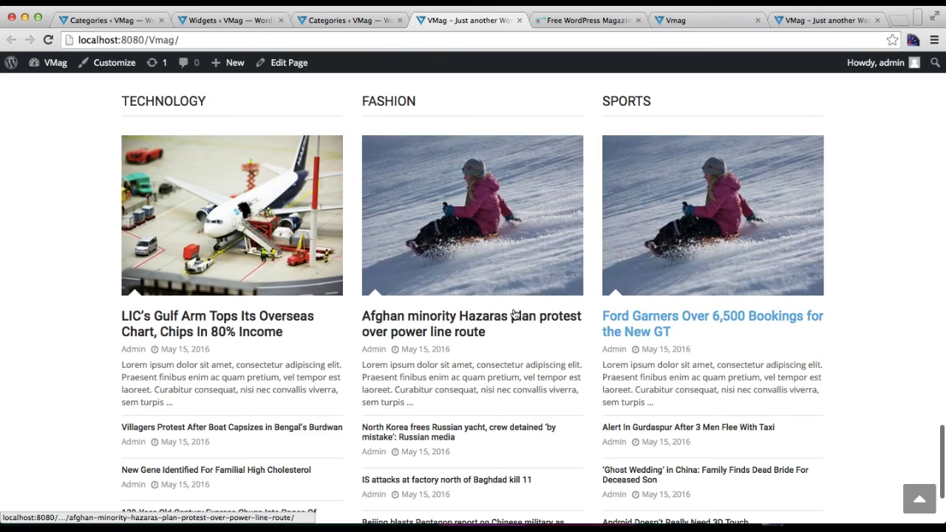
{"action": "scroll", "coordinate": [343, 263], "scroll_direction": "down", "scroll_amount": 3}
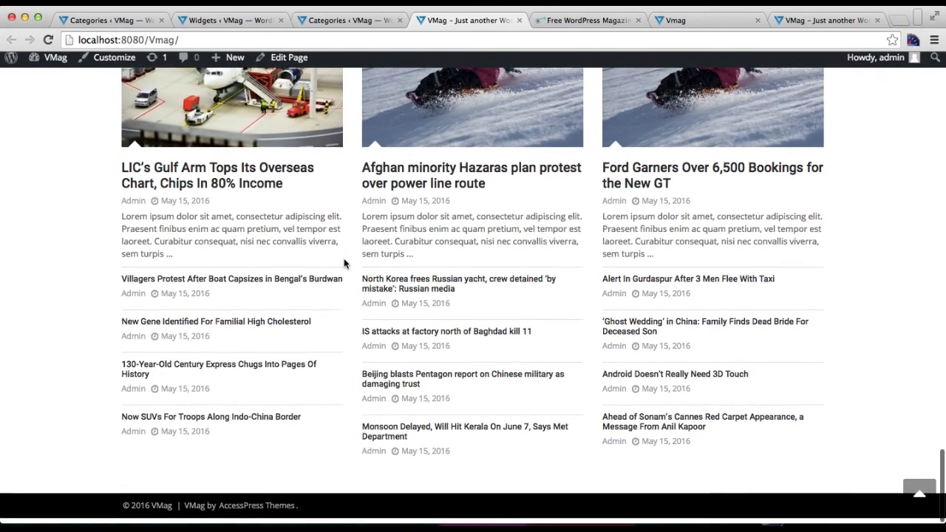
{"action": "scroll", "coordinate": [343, 263], "scroll_direction": "up", "scroll_amount": 2}
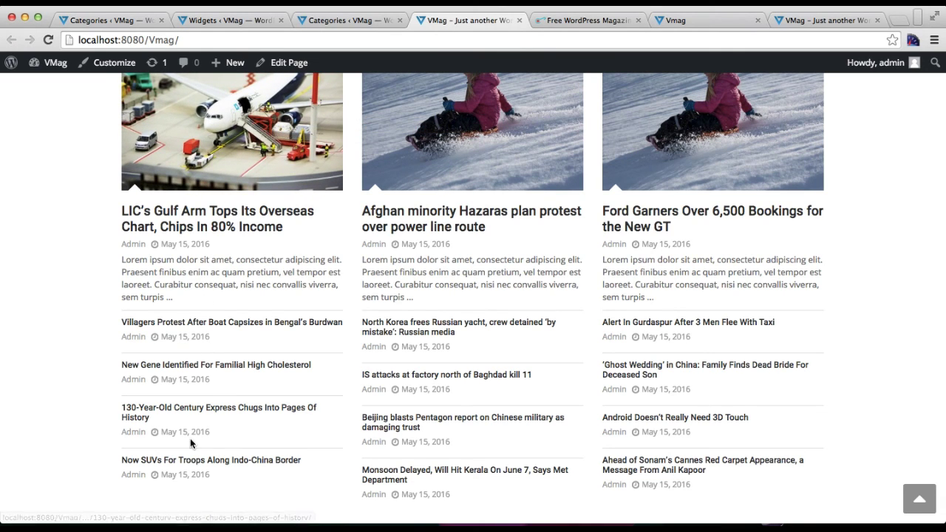
{"action": "scroll", "coordinate": [485, 455], "scroll_direction": "up", "scroll_amount": 10}
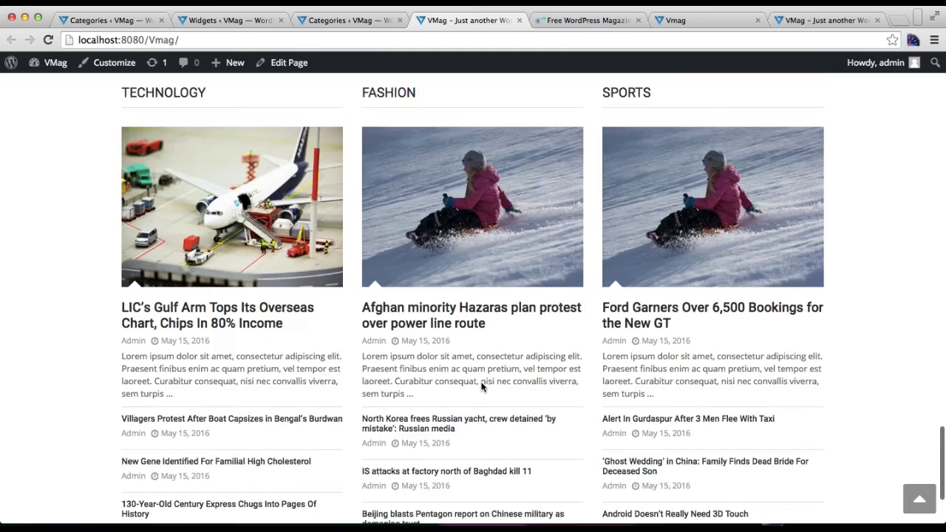
{"action": "scroll", "coordinate": [481, 387], "scroll_direction": "up", "scroll_amount": 10}
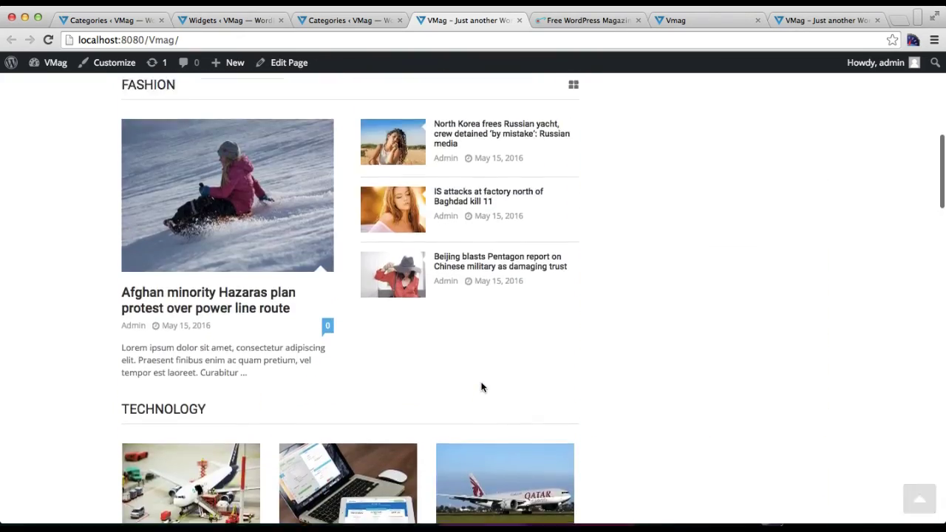
{"action": "scroll", "coordinate": [481, 387], "scroll_direction": "down", "scroll_amount": 5}
{"action": "scroll", "coordinate": [482, 388], "scroll_direction": "up", "scroll_amount": 1}
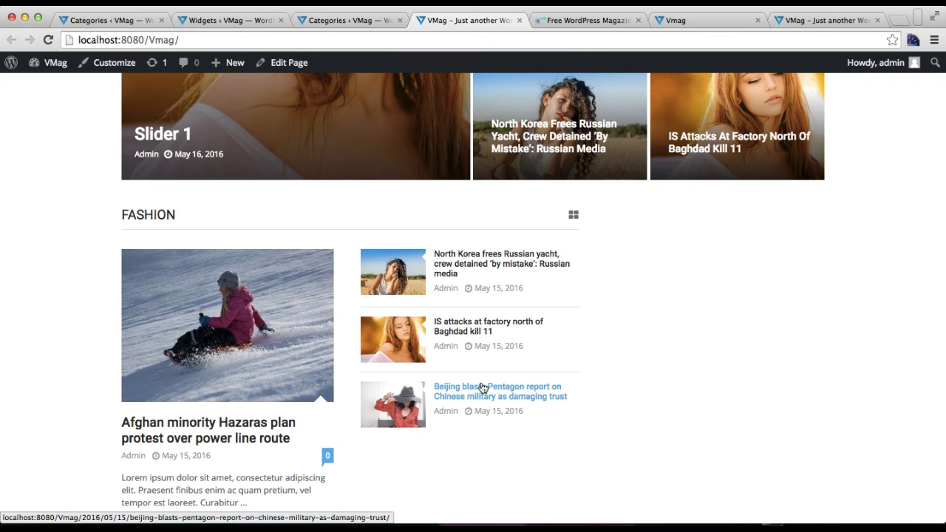
Open the Homepage Sections chapter of the VMag documentation and look through the widget area instructions and the settings chapters that follow.
{"action": "left_click", "coordinate": [672, 22]}
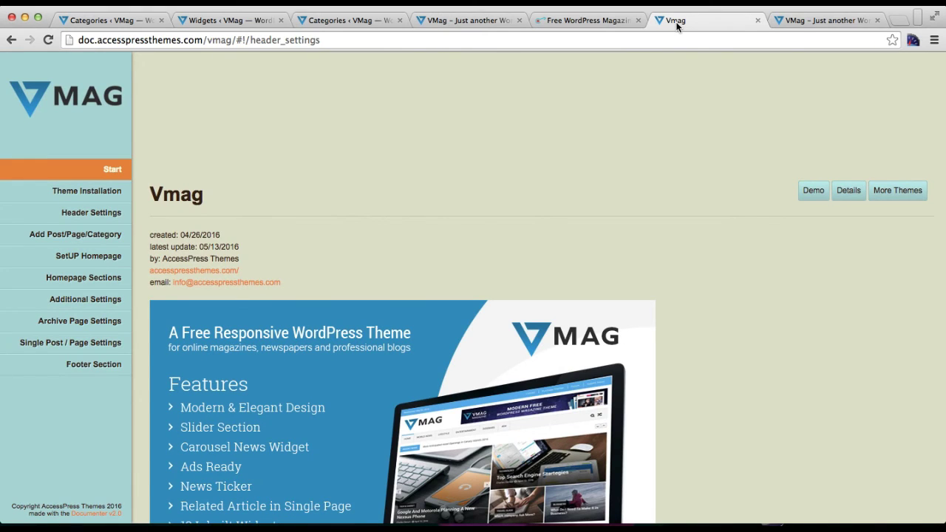
{"action": "left_click", "coordinate": [80, 276]}
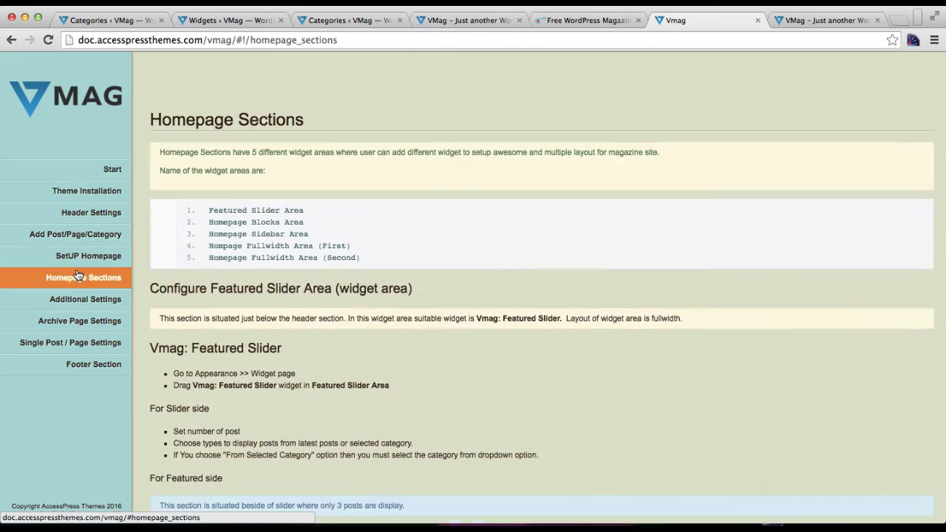
{"action": "scroll", "coordinate": [322, 275], "scroll_direction": "down", "scroll_amount": 15}
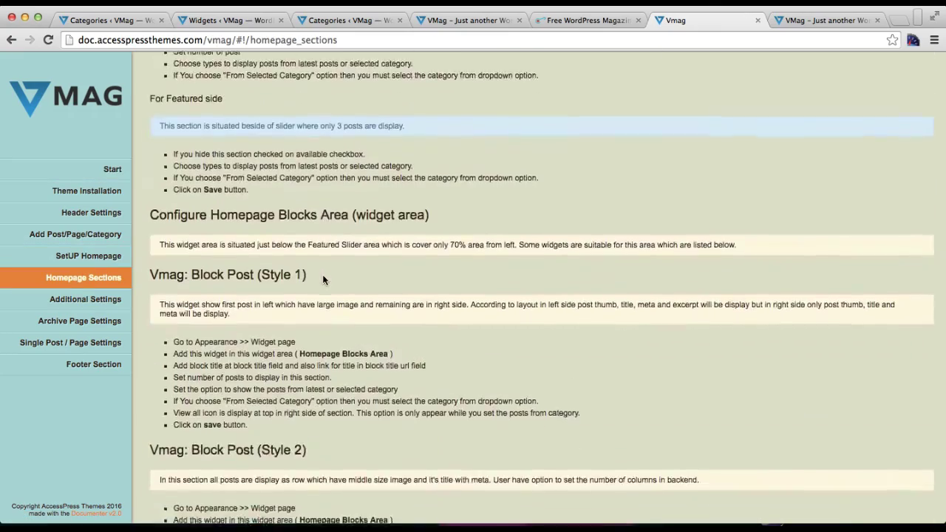
{"action": "scroll", "coordinate": [322, 275], "scroll_direction": "down", "scroll_amount": 20}
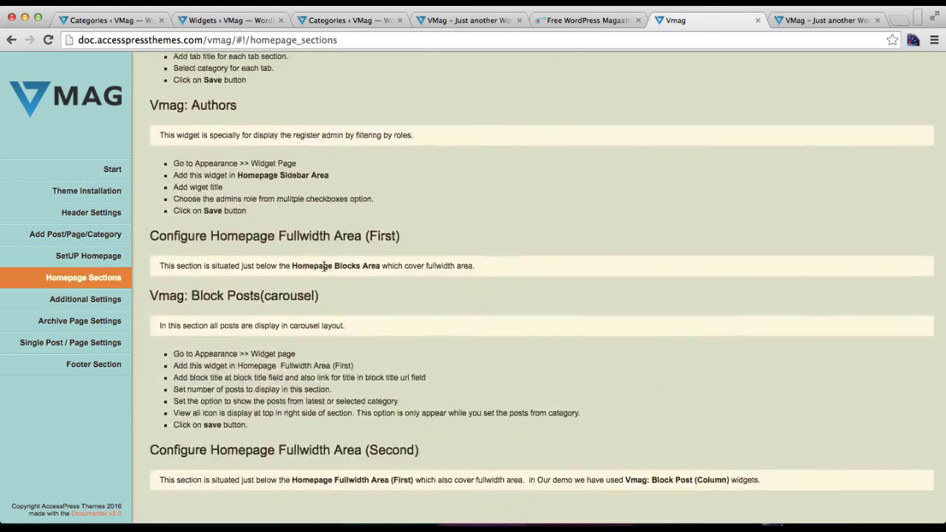
{"action": "scroll", "coordinate": [323, 271], "scroll_direction": "down", "scroll_amount": 15}
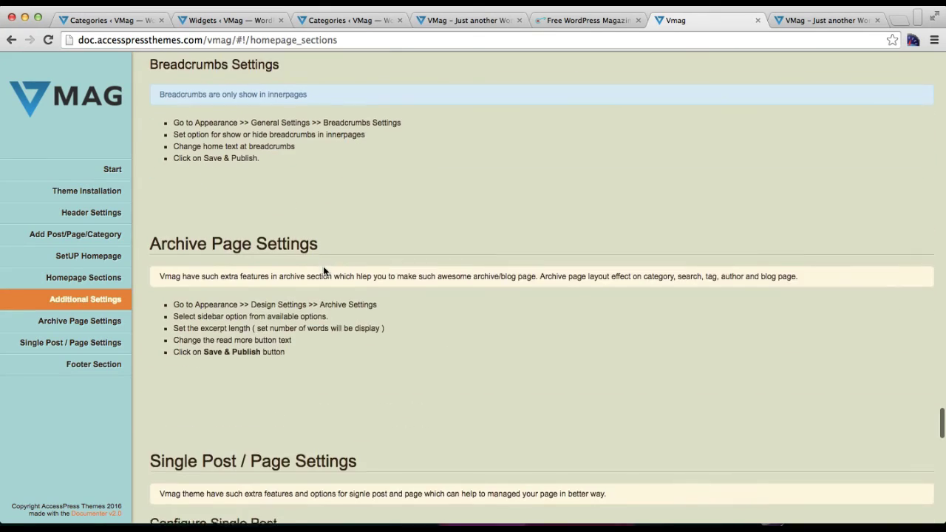
{"action": "scroll", "coordinate": [323, 270], "scroll_direction": "down", "scroll_amount": 3}
{"action": "scroll", "coordinate": [323, 270], "scroll_direction": "up", "scroll_amount": 15}
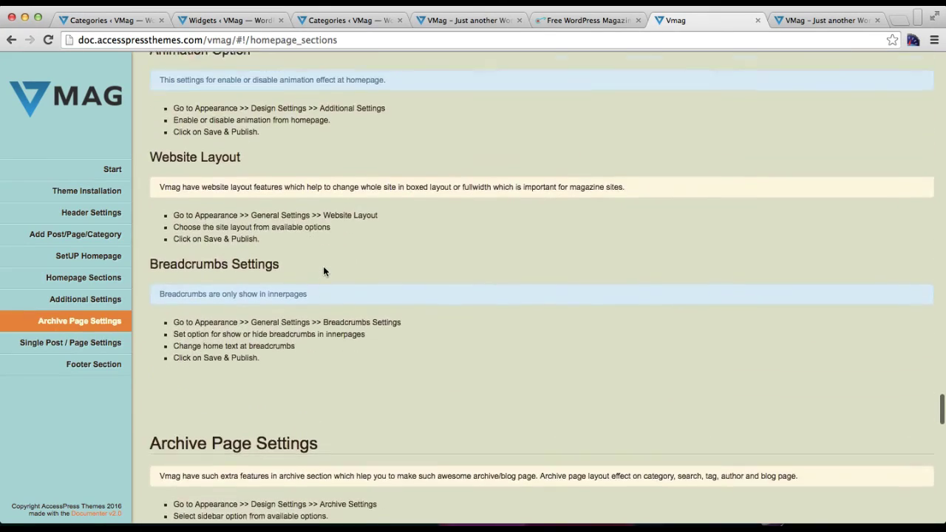